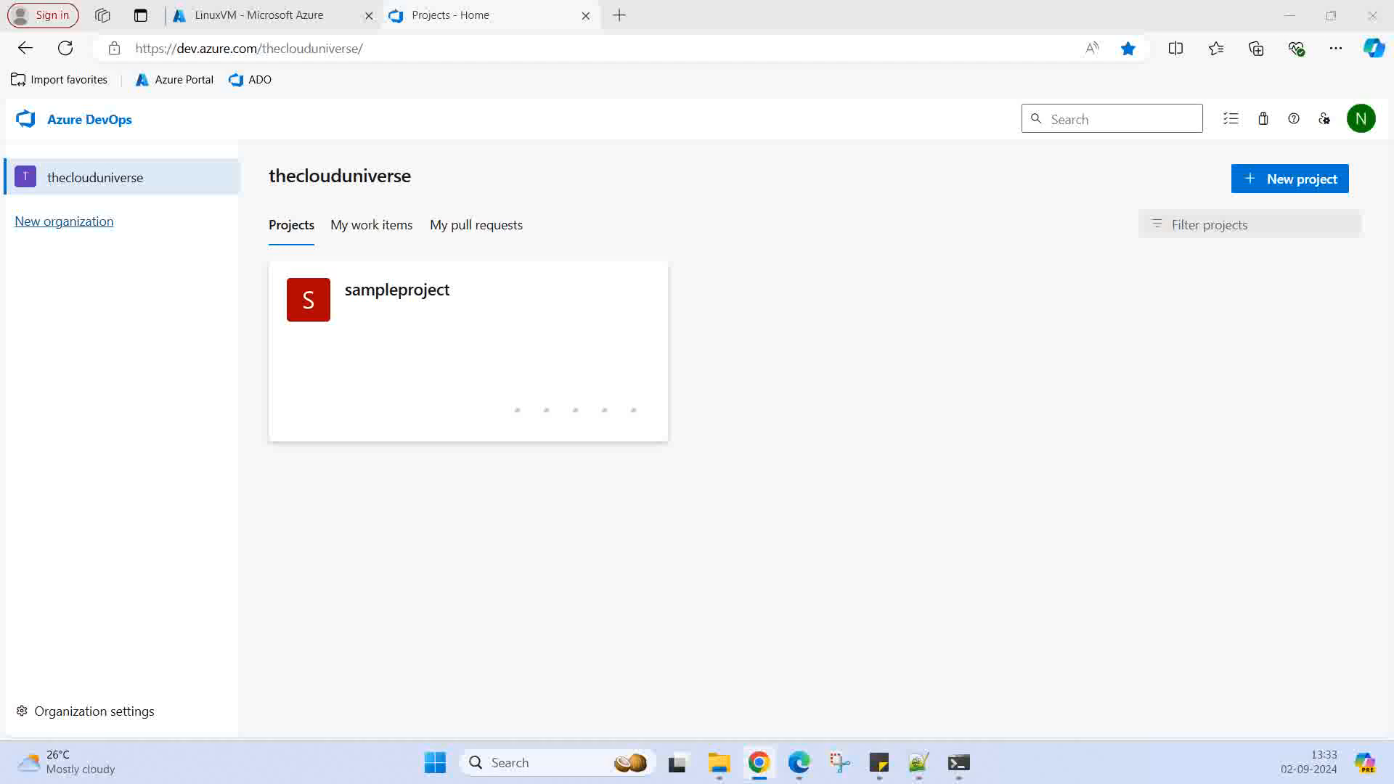
# Open the pipeline Library of the sampleproject project
pyautogui.click(405, 355)
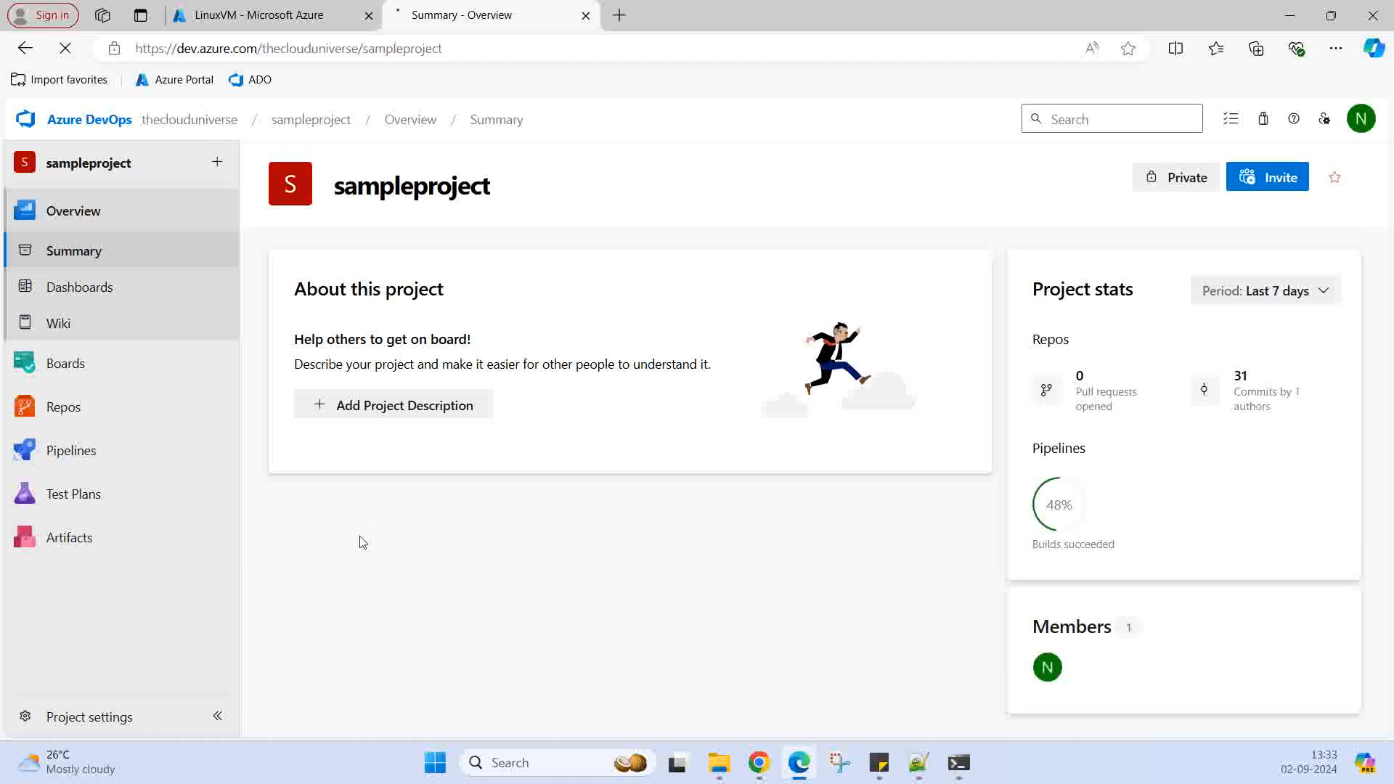
pyautogui.moveTo(110, 482)
pyautogui.moveTo(70, 462)
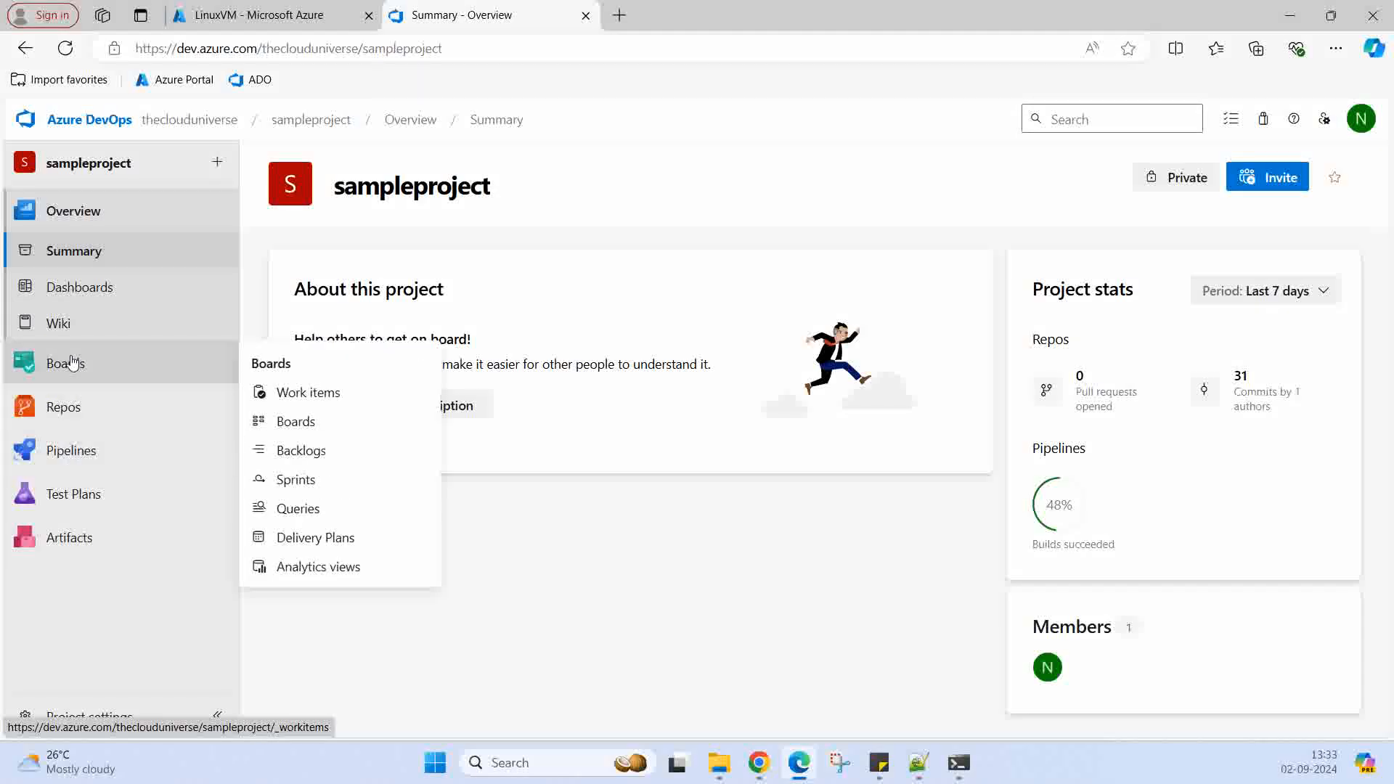
pyautogui.click(64, 450)
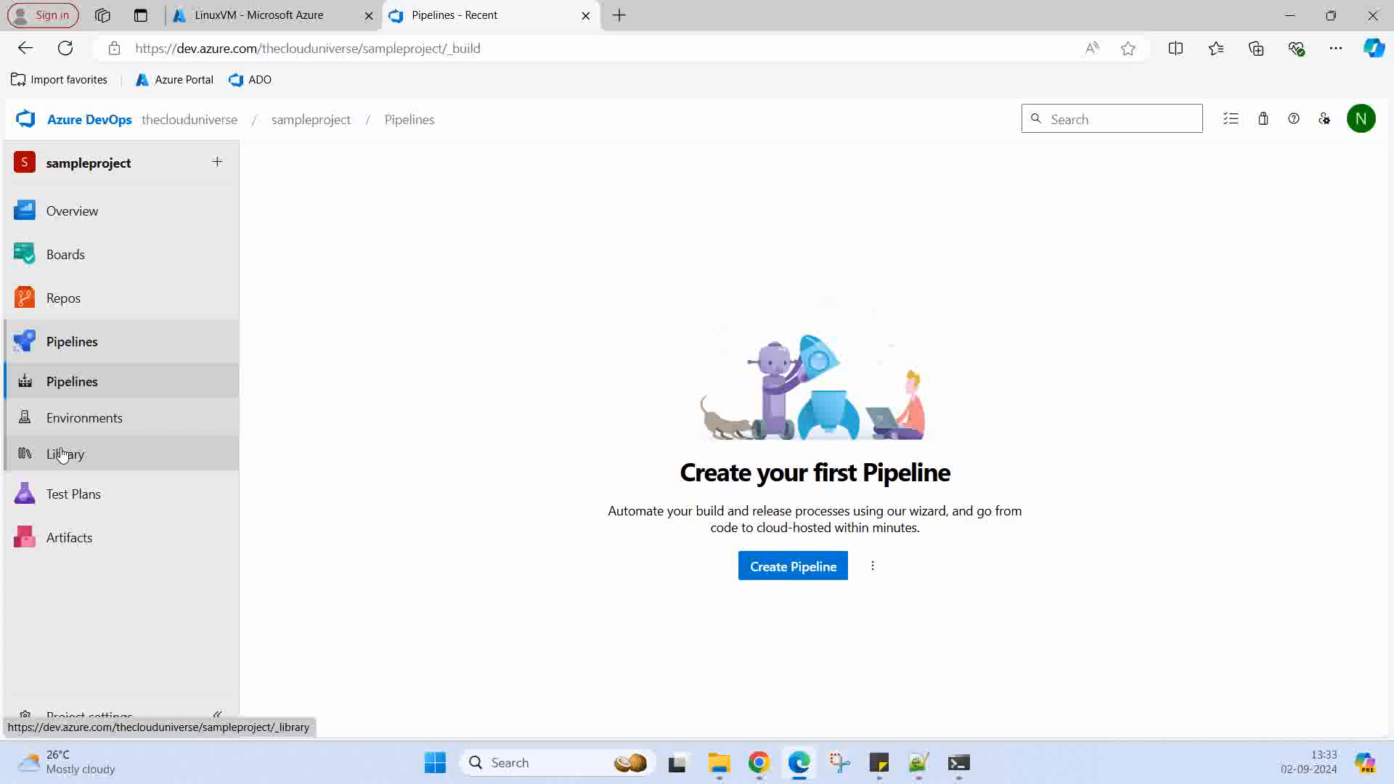
pyautogui.click(62, 454)
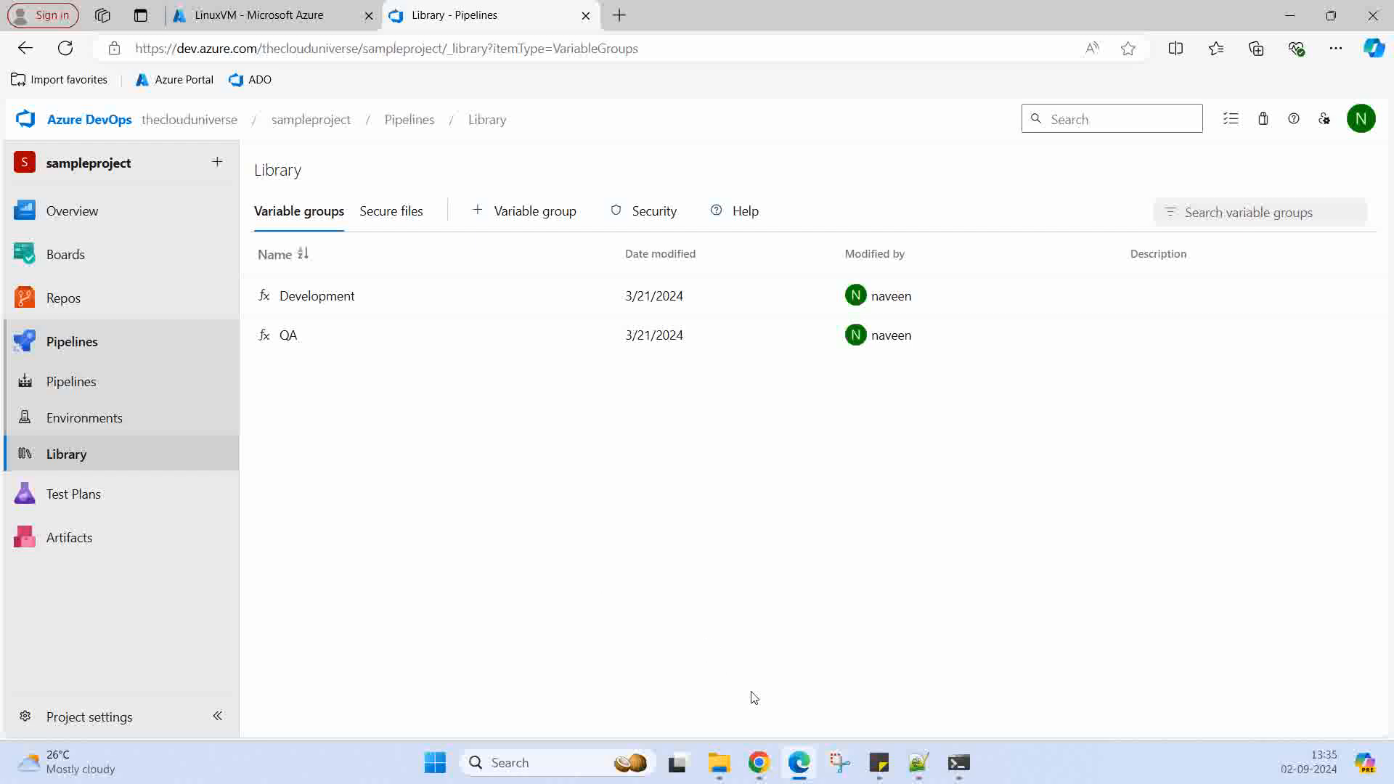
# Delete the existing LinuxVM_key.pem from the Library's secure files
pyautogui.click(273, 20)
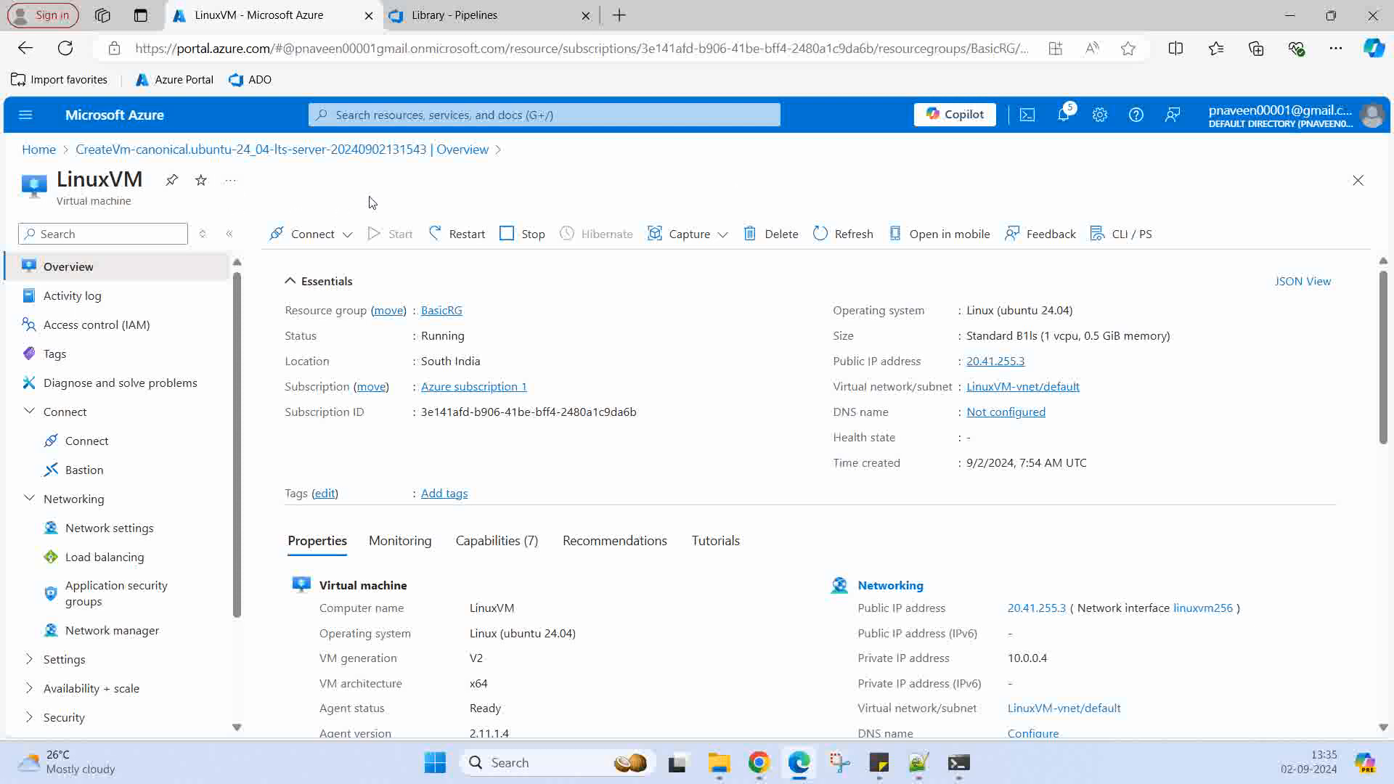
pyautogui.click(465, 15)
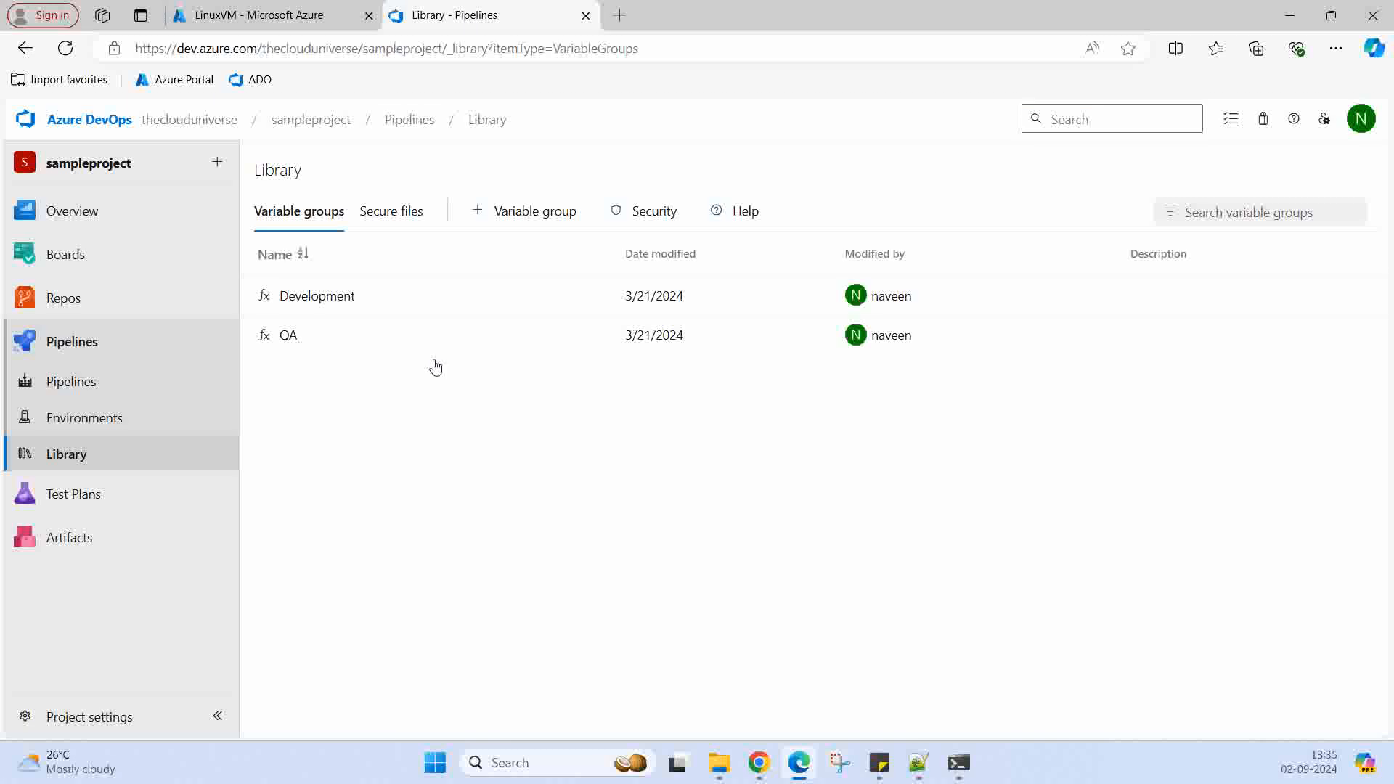
pyautogui.click(390, 218)
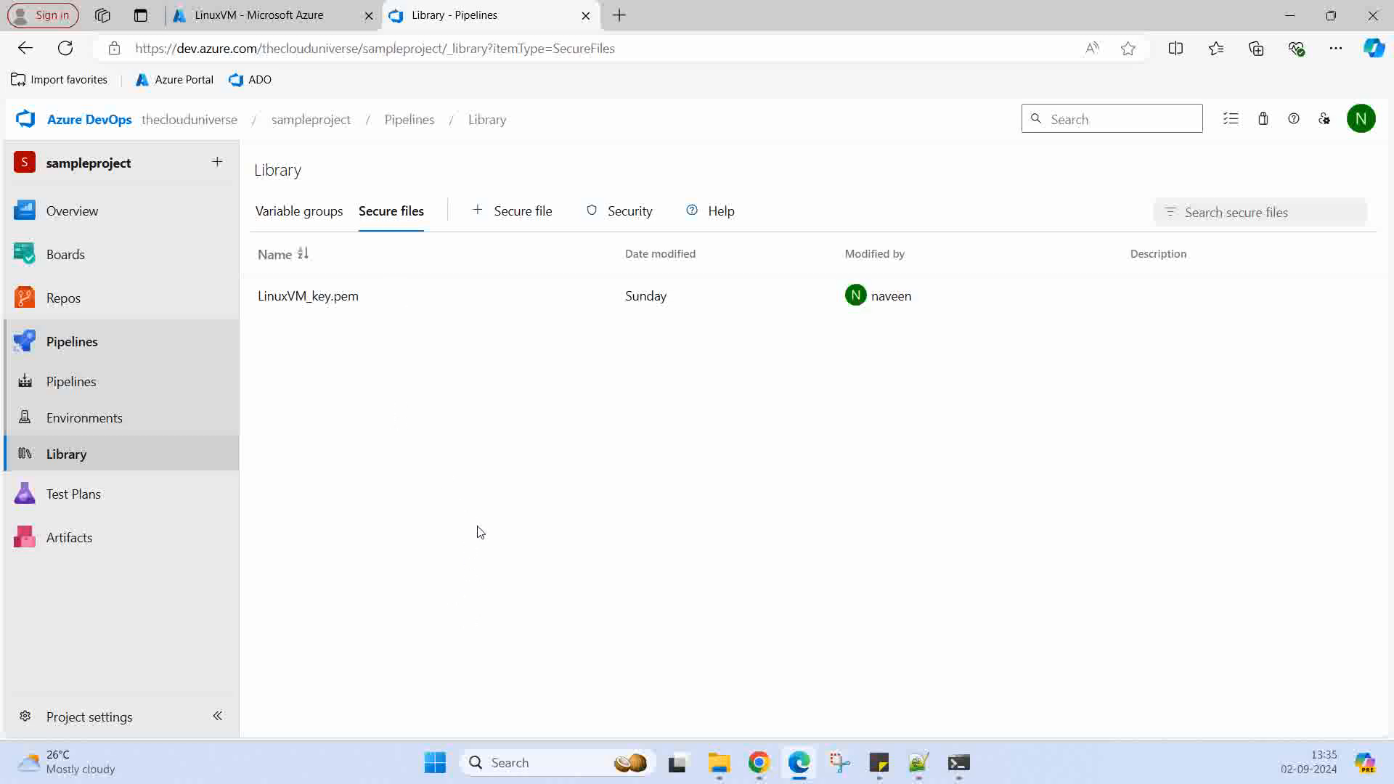
pyautogui.moveTo(533, 308)
pyautogui.click(594, 296)
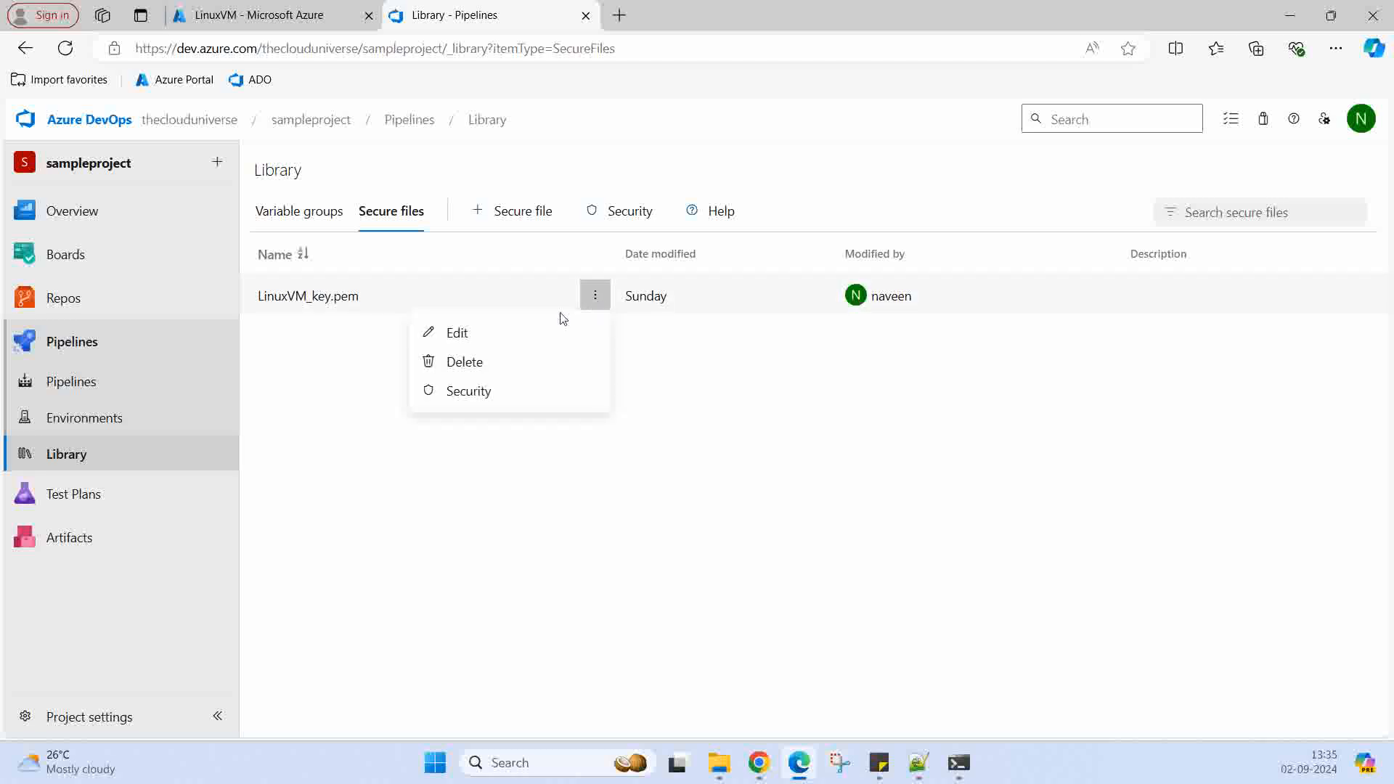
pyautogui.click(467, 362)
pyautogui.click(793, 479)
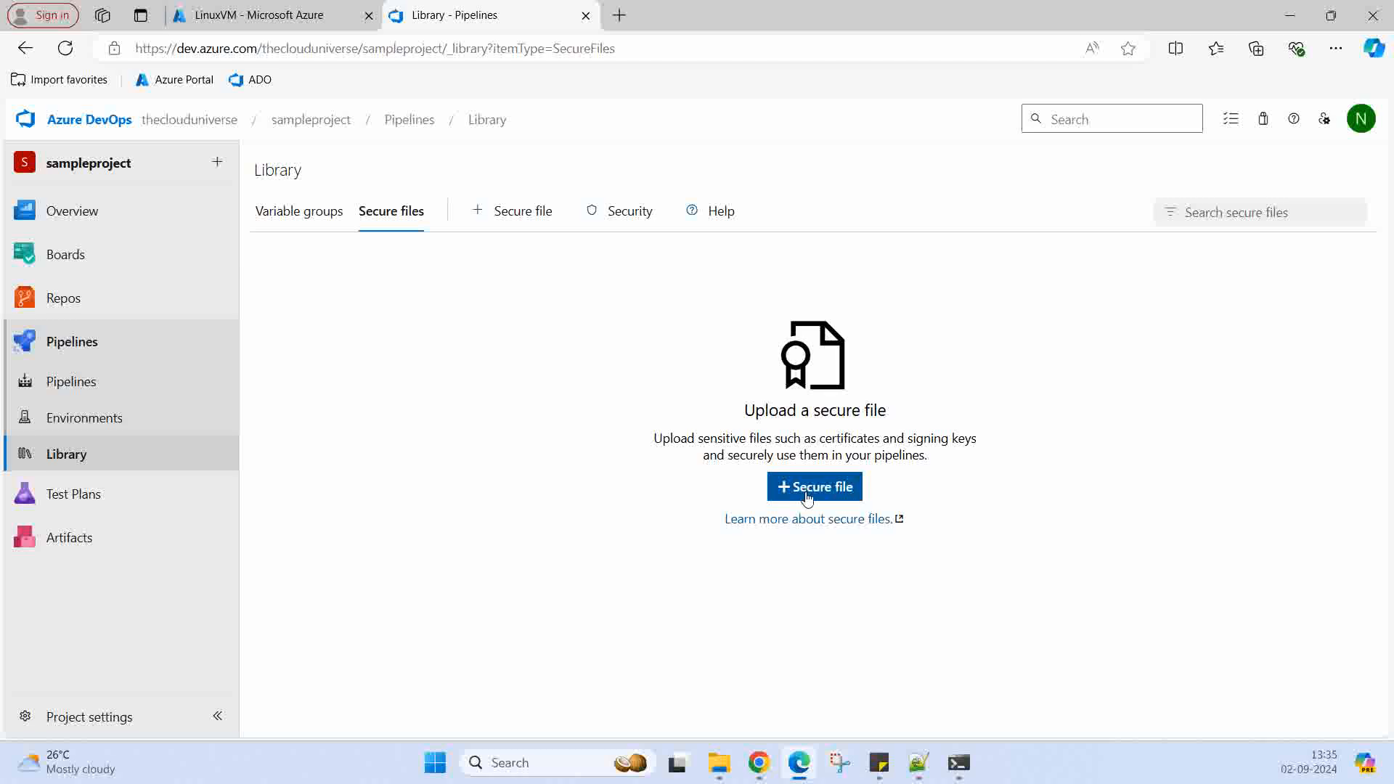
# Upload LinuxVM_key.pem from the local machine as a new secure file
pyautogui.click(817, 494)
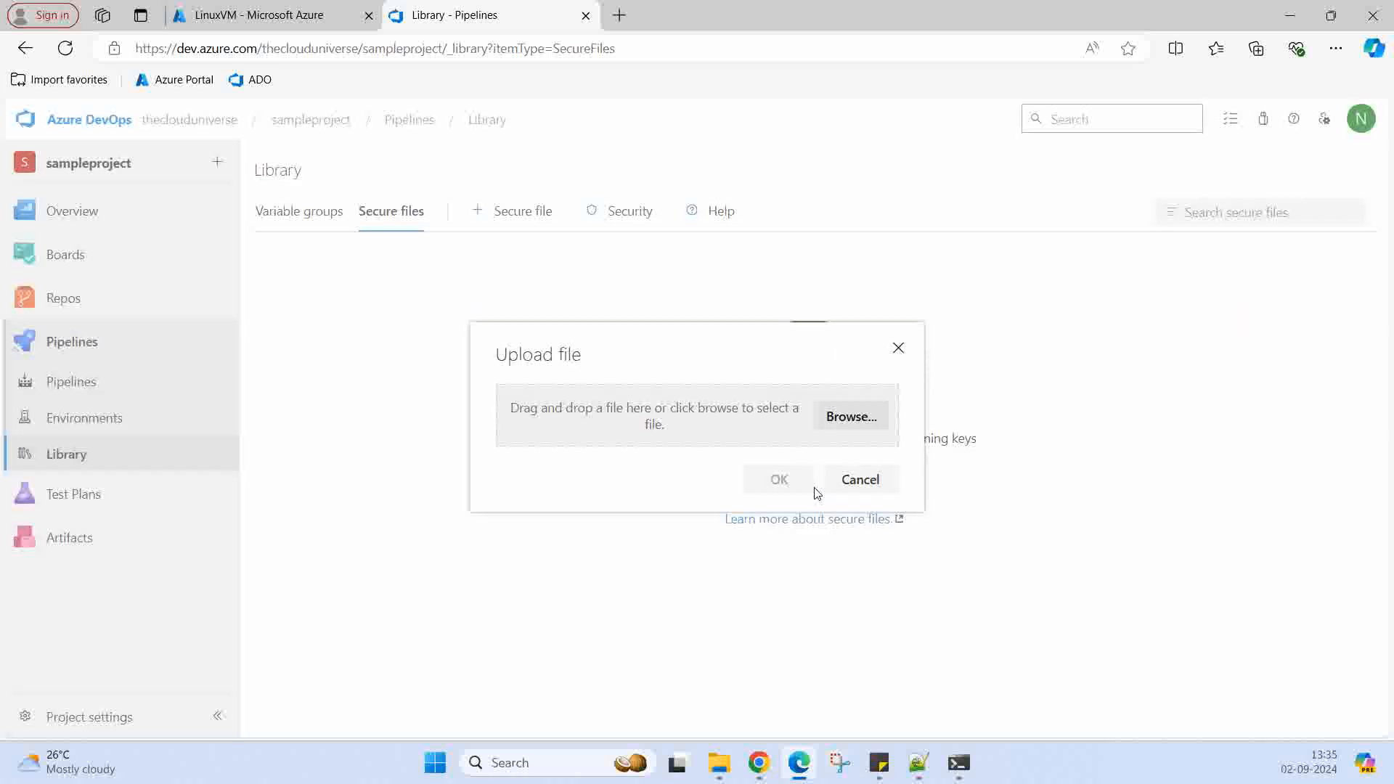
pyautogui.click(850, 418)
pyautogui.click(224, 168)
pyautogui.click(538, 409)
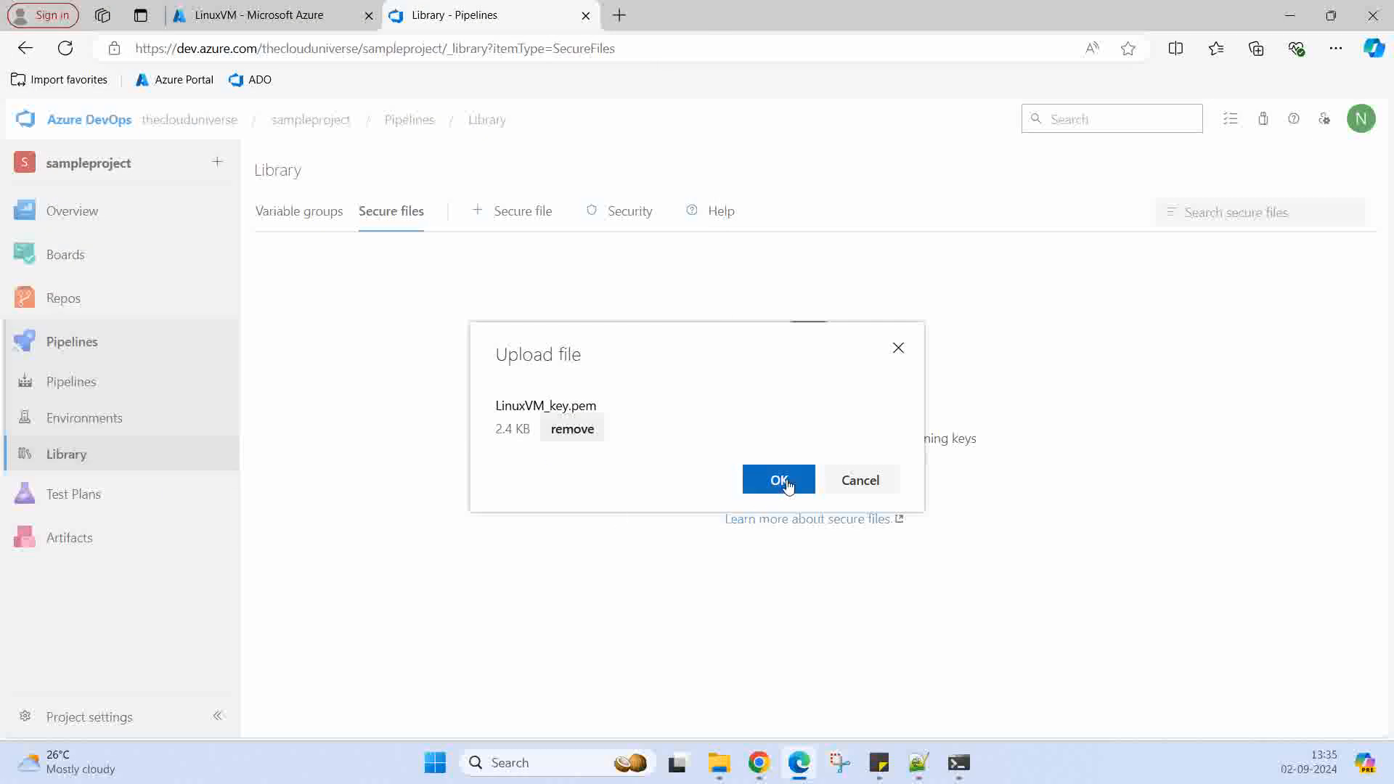
pyautogui.click(779, 480)
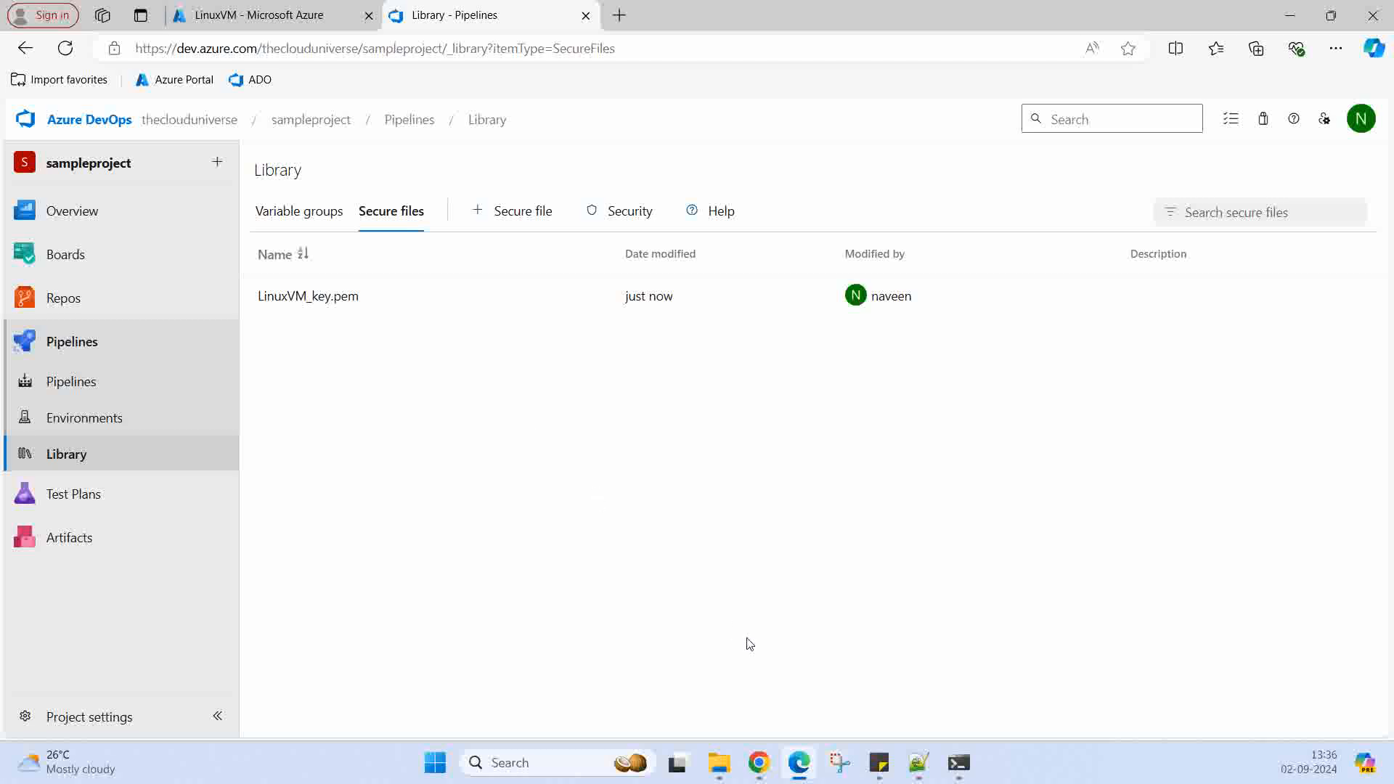
# Switch to the Azure portal and open the Native SSH connection instructions for the LinuxVM virtual machine
pyautogui.click(292, 18)
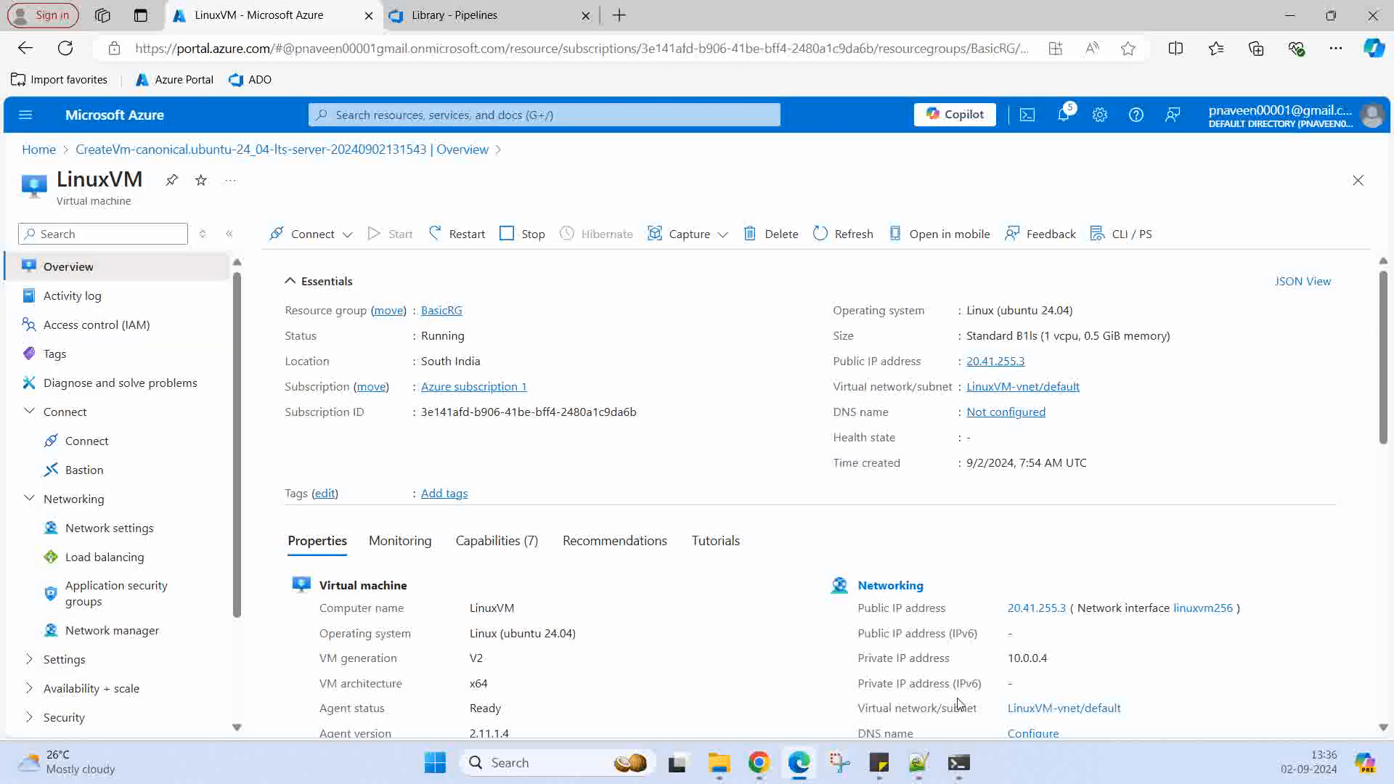
pyautogui.click(959, 763)
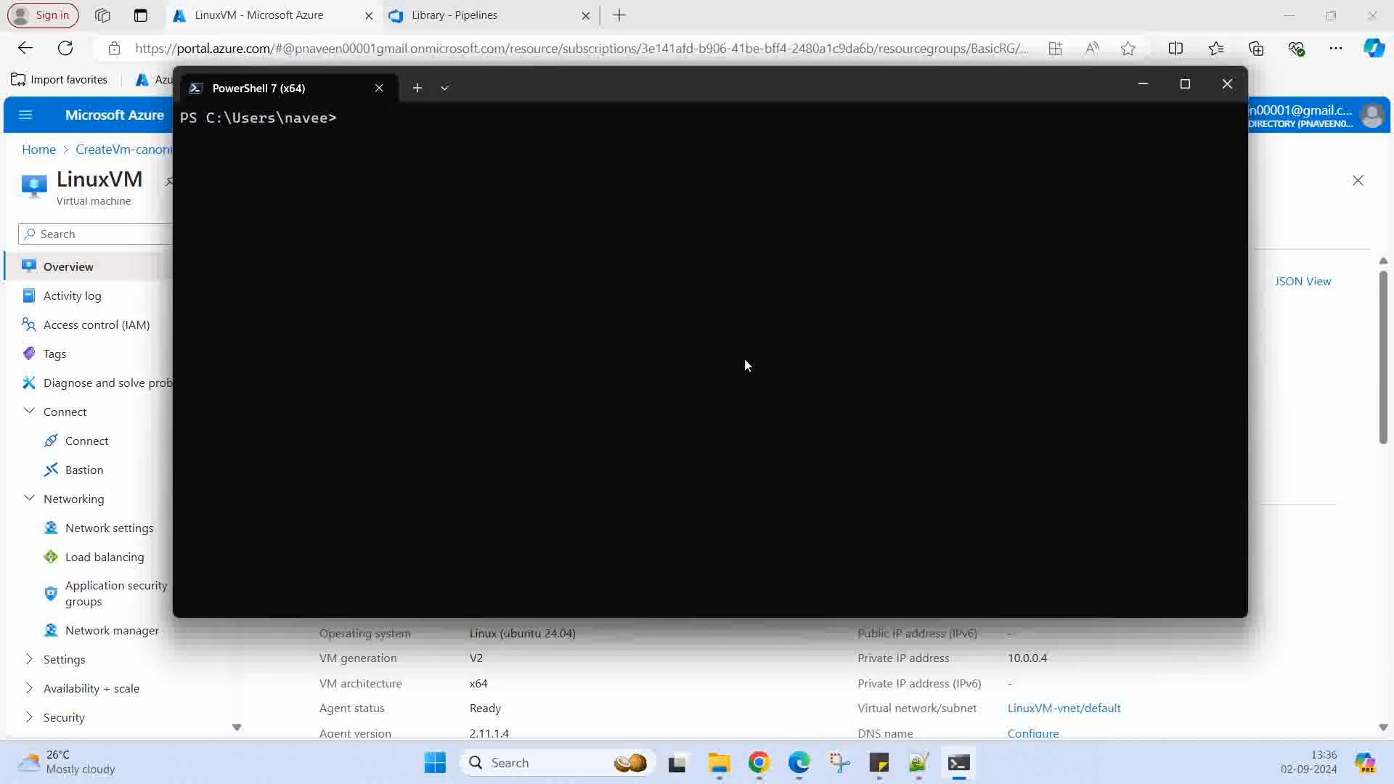
pyautogui.click(1291, 81)
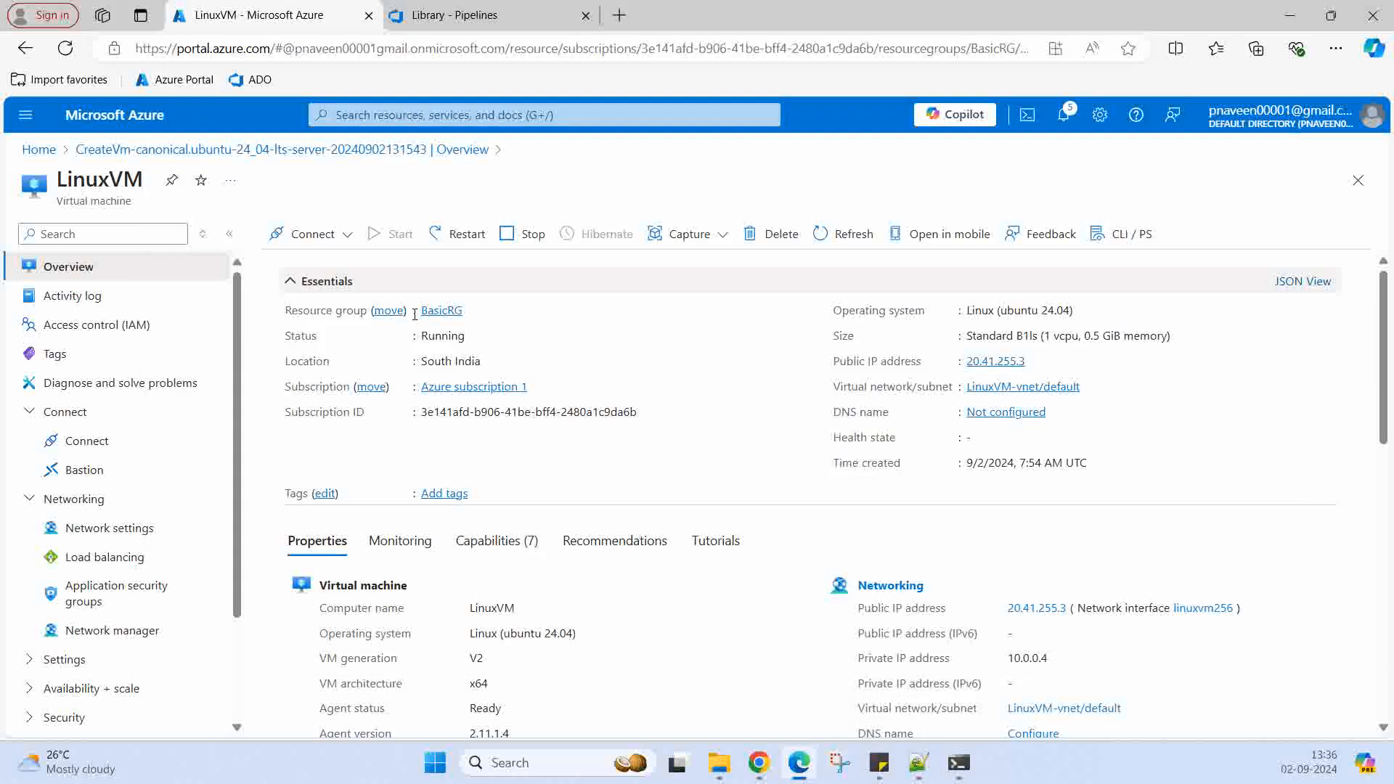
pyautogui.click(352, 234)
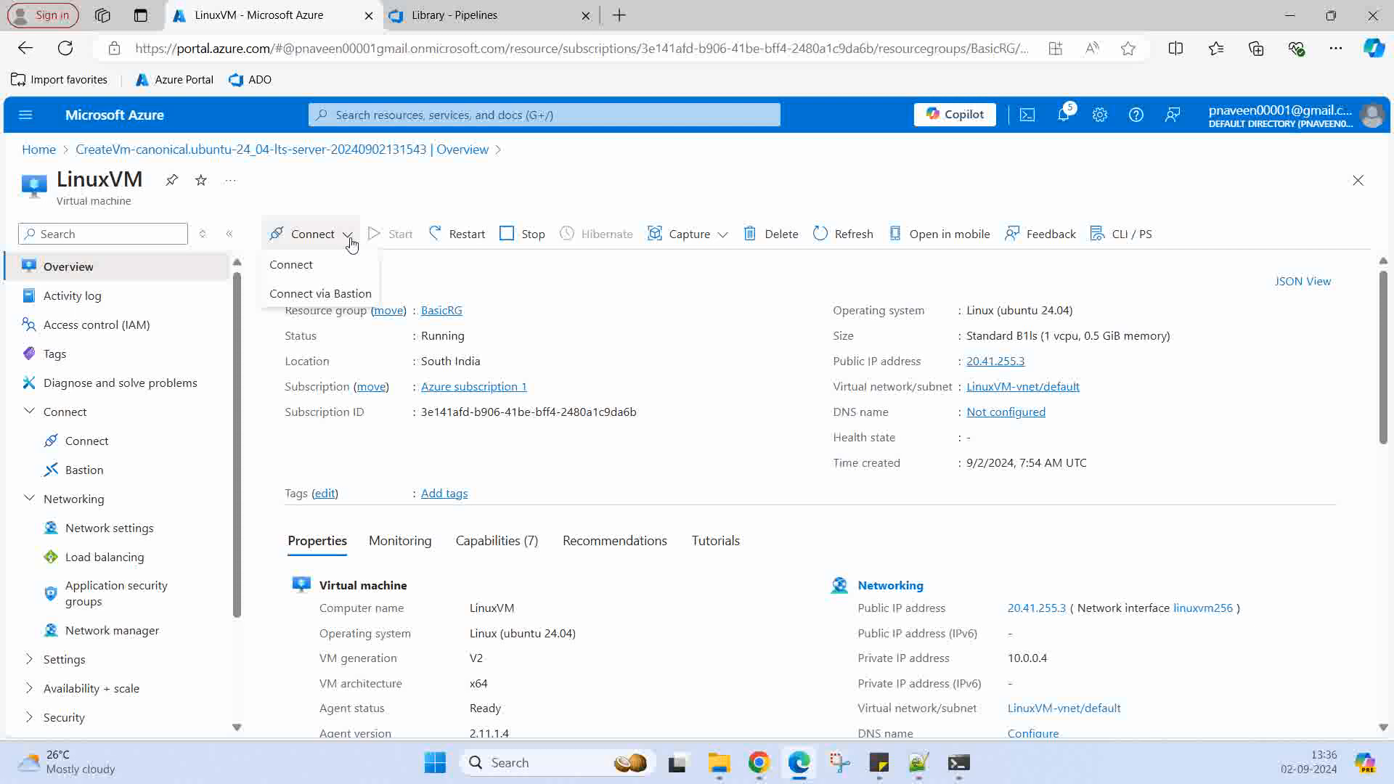
pyautogui.click(291, 265)
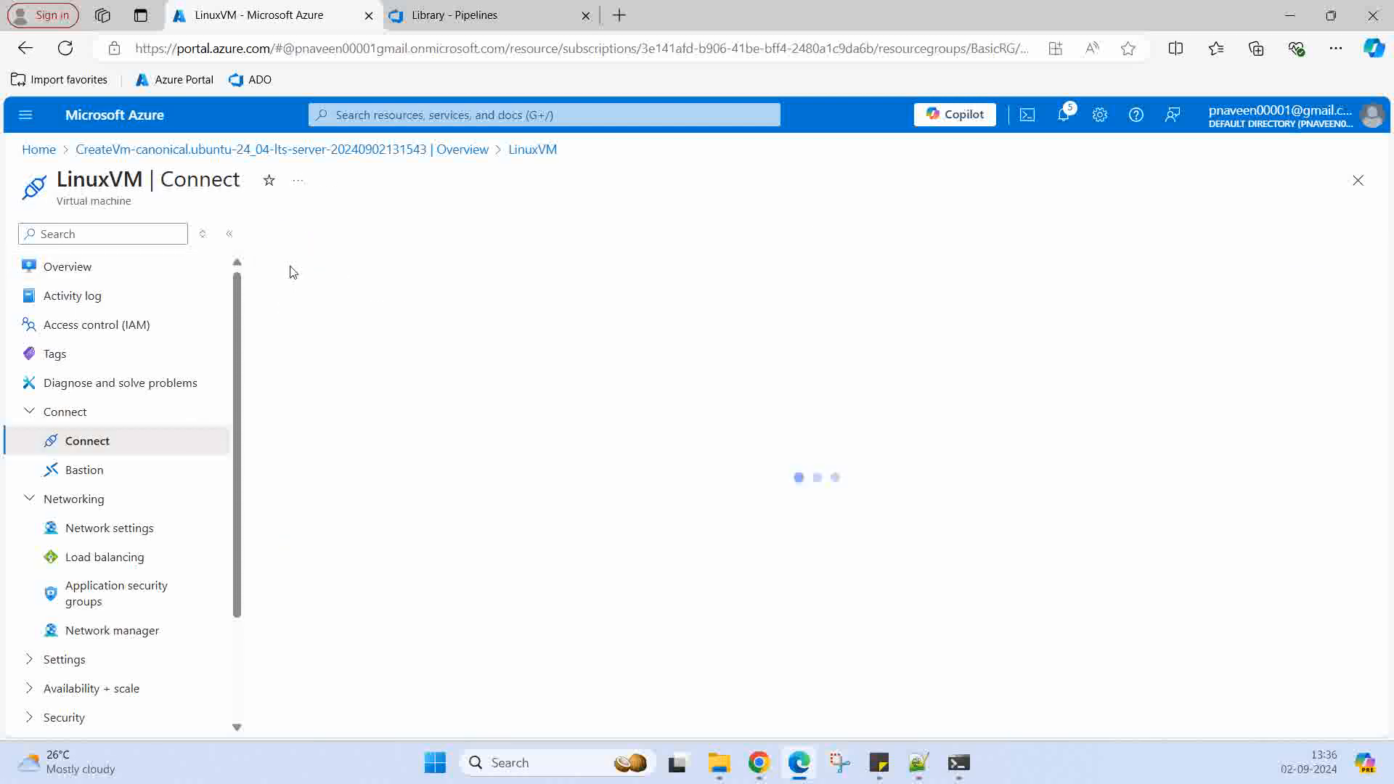
pyautogui.click(665, 673)
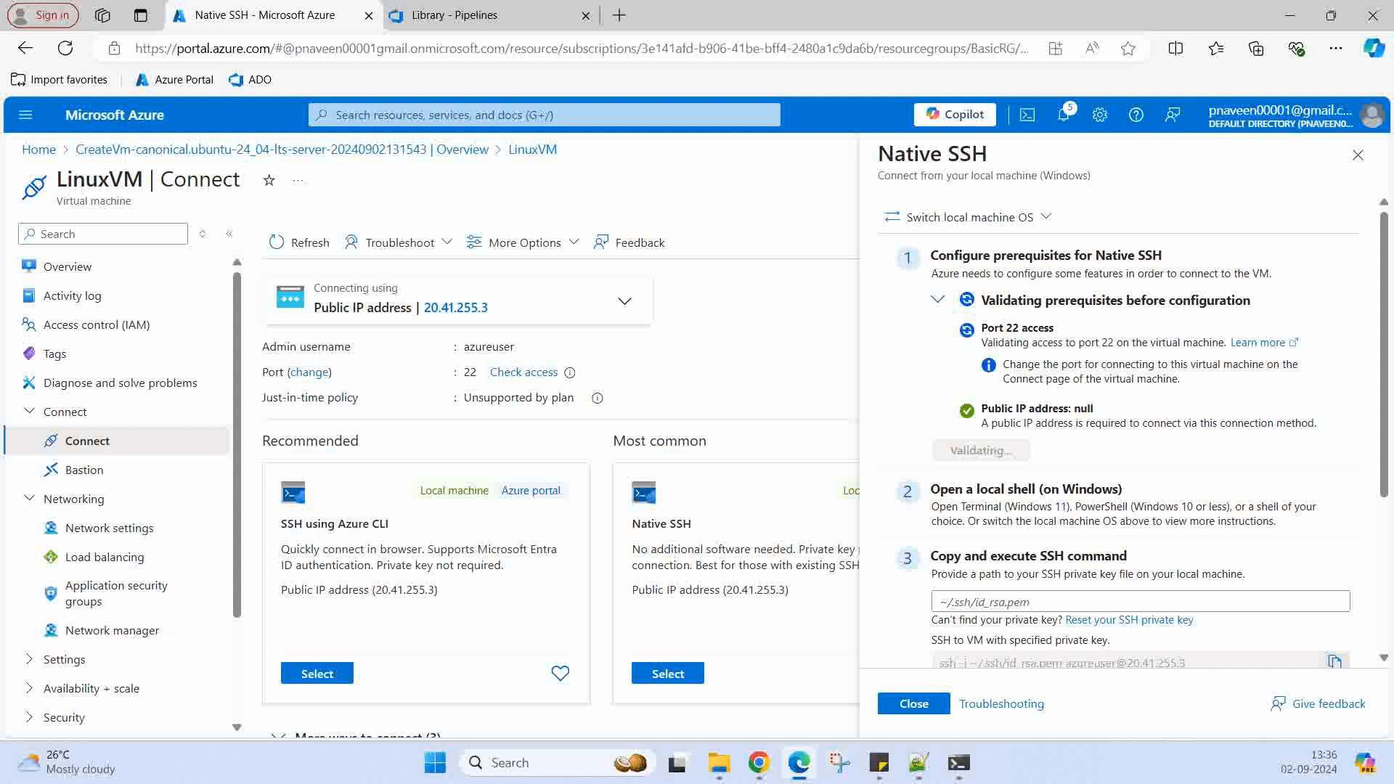
# Set the SSH private key path to LinuxVM_key.pem in the local Downloads folder and copy the generated SSH command
pyautogui.press('super+e')
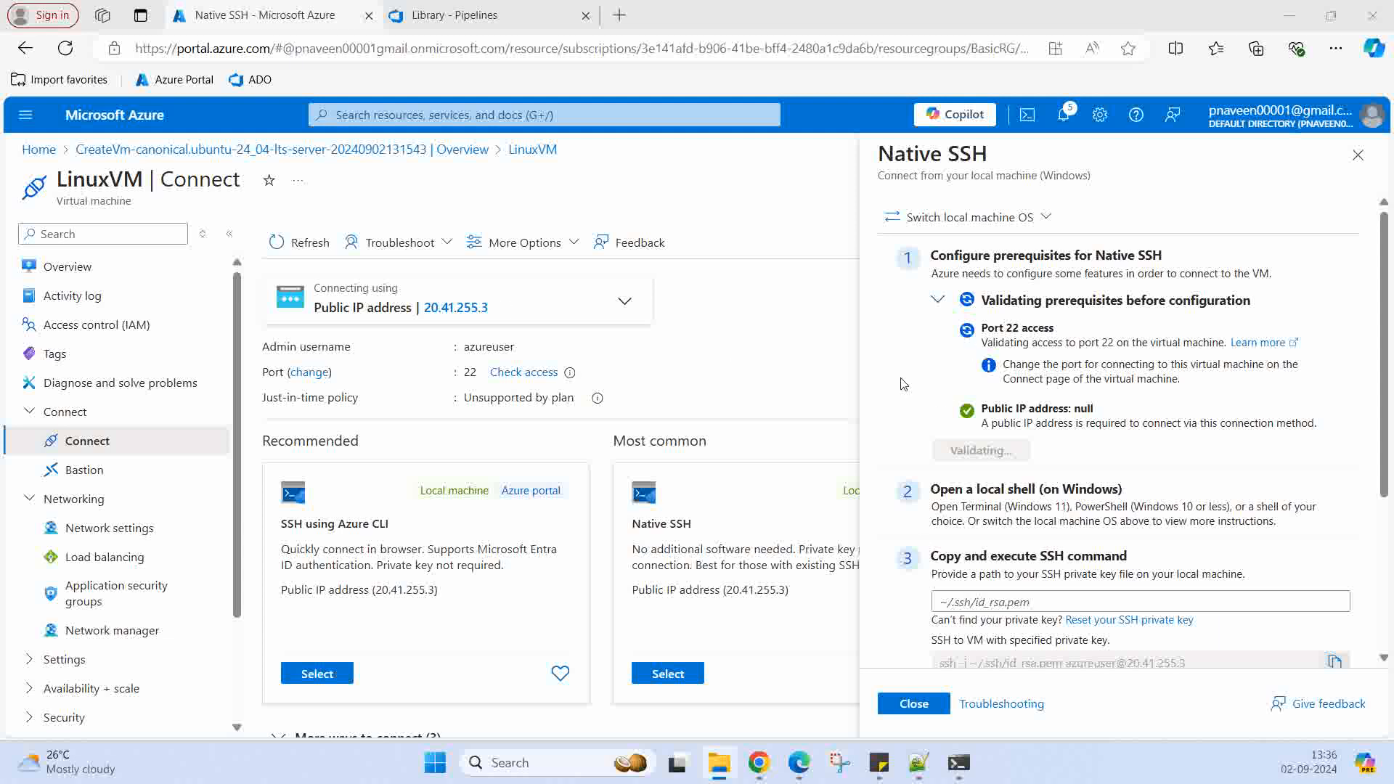
pyautogui.click(955, 604)
pyautogui.write('C:\\Users\\navee\\Downloads')
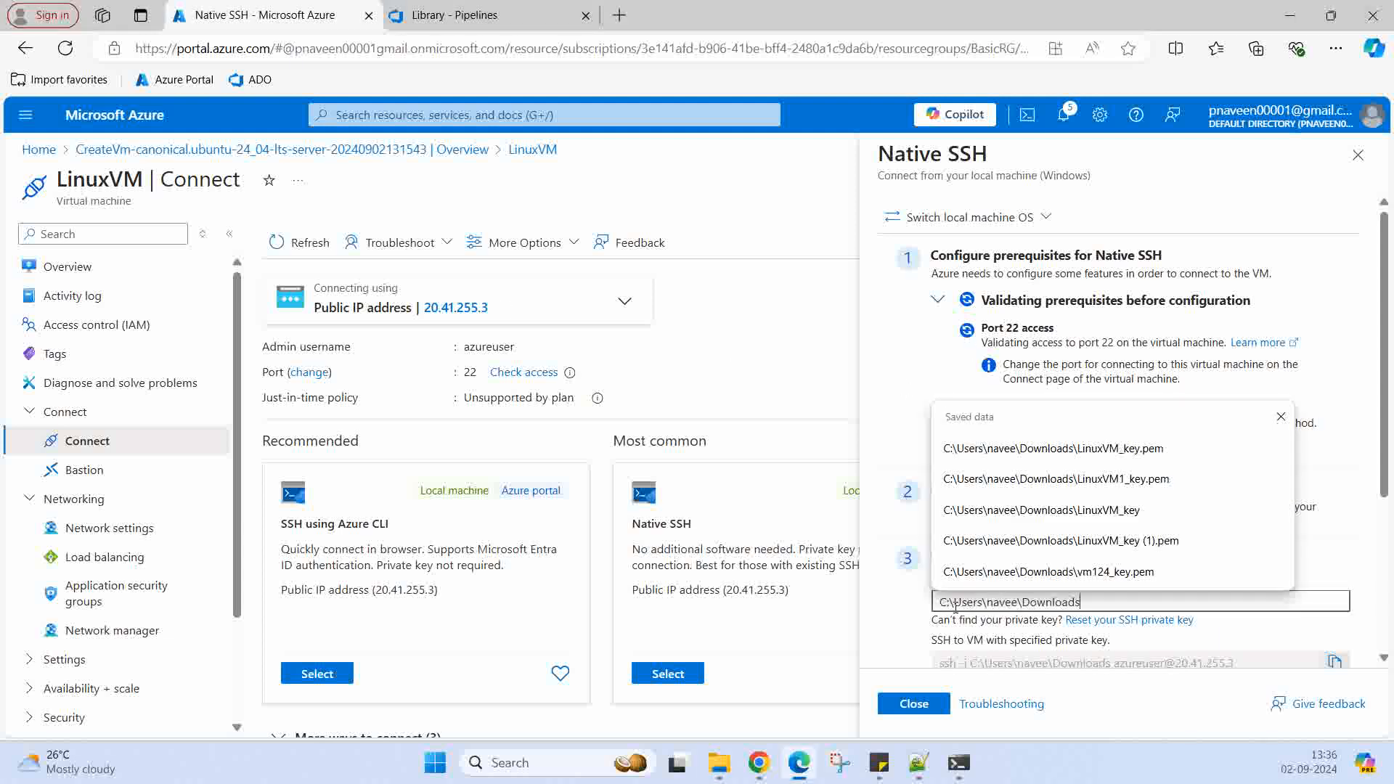
pyautogui.write('\\')
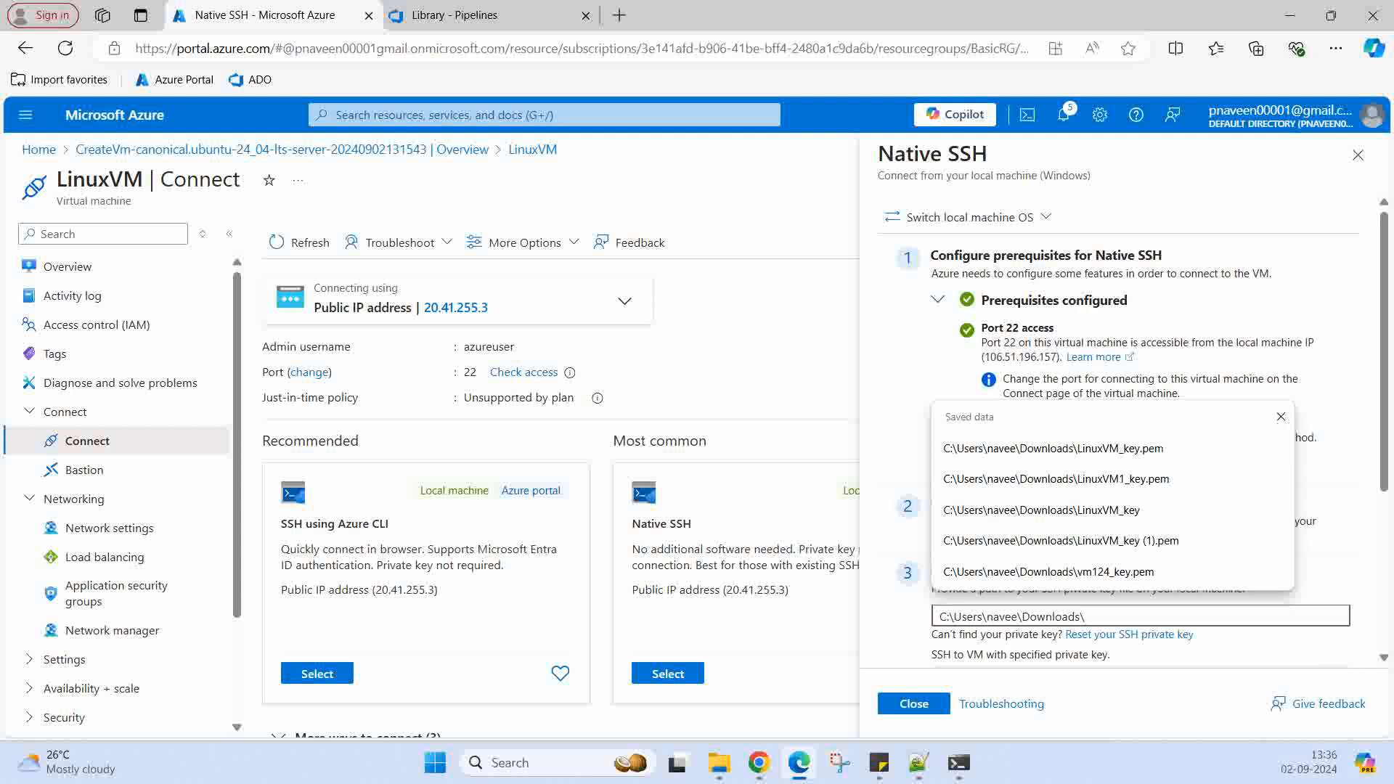
pyautogui.hotkey('alt', 'Tab')
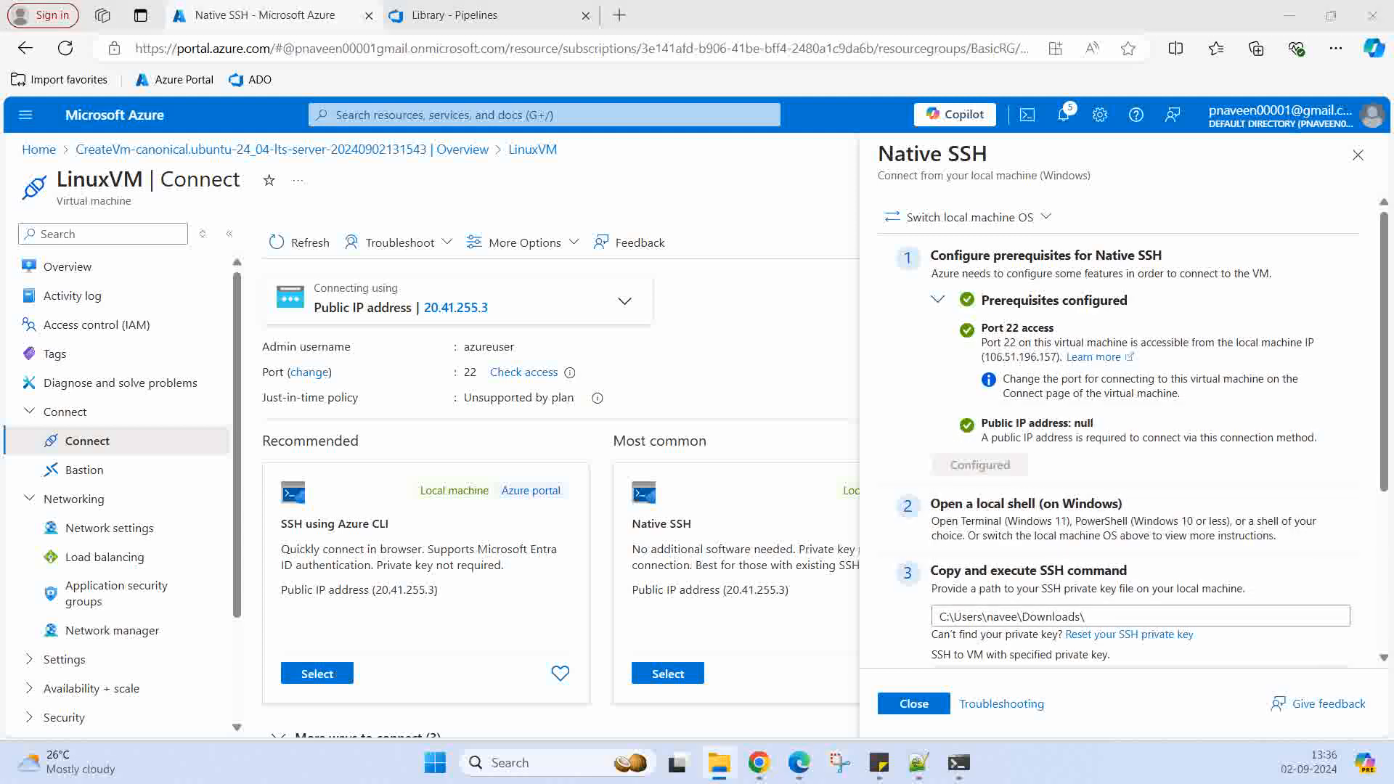
pyautogui.click(1097, 622)
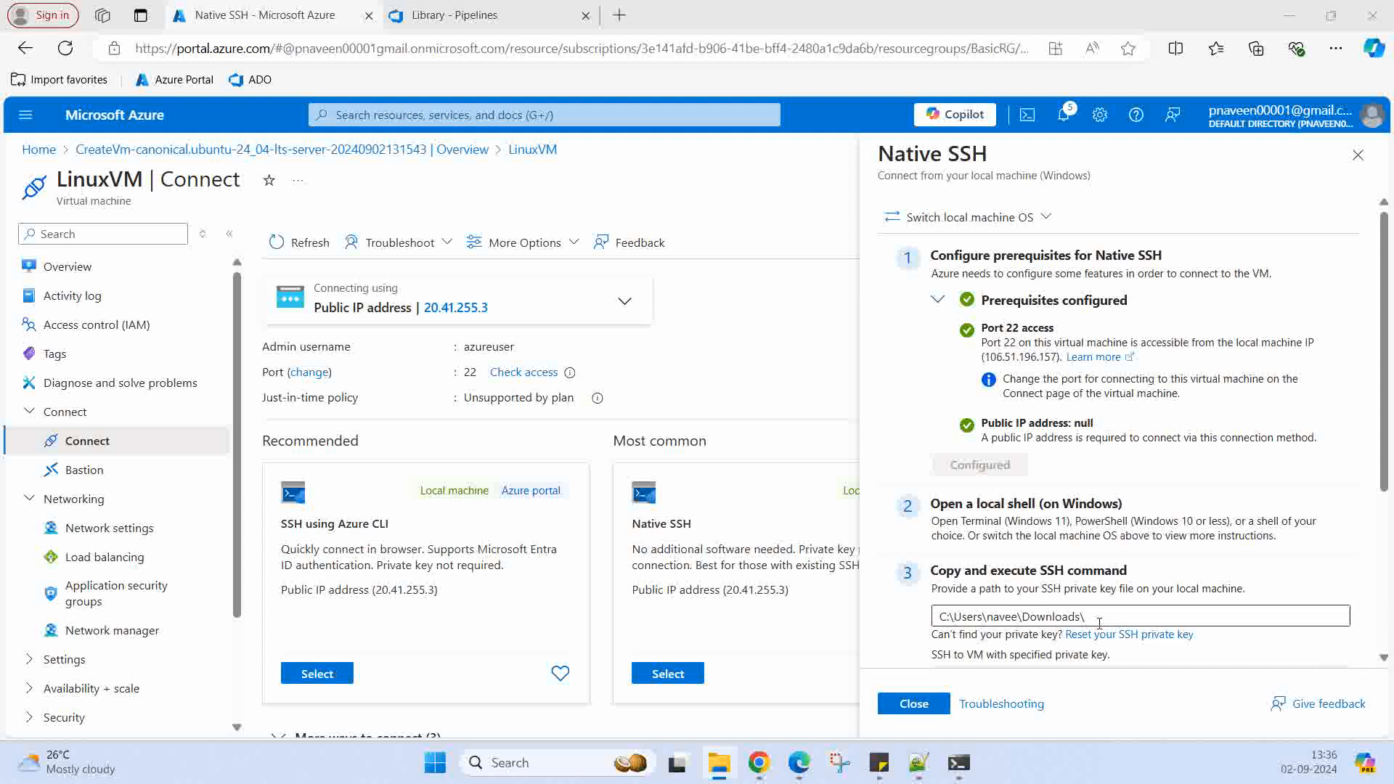
pyautogui.write('LinuxVM_key')
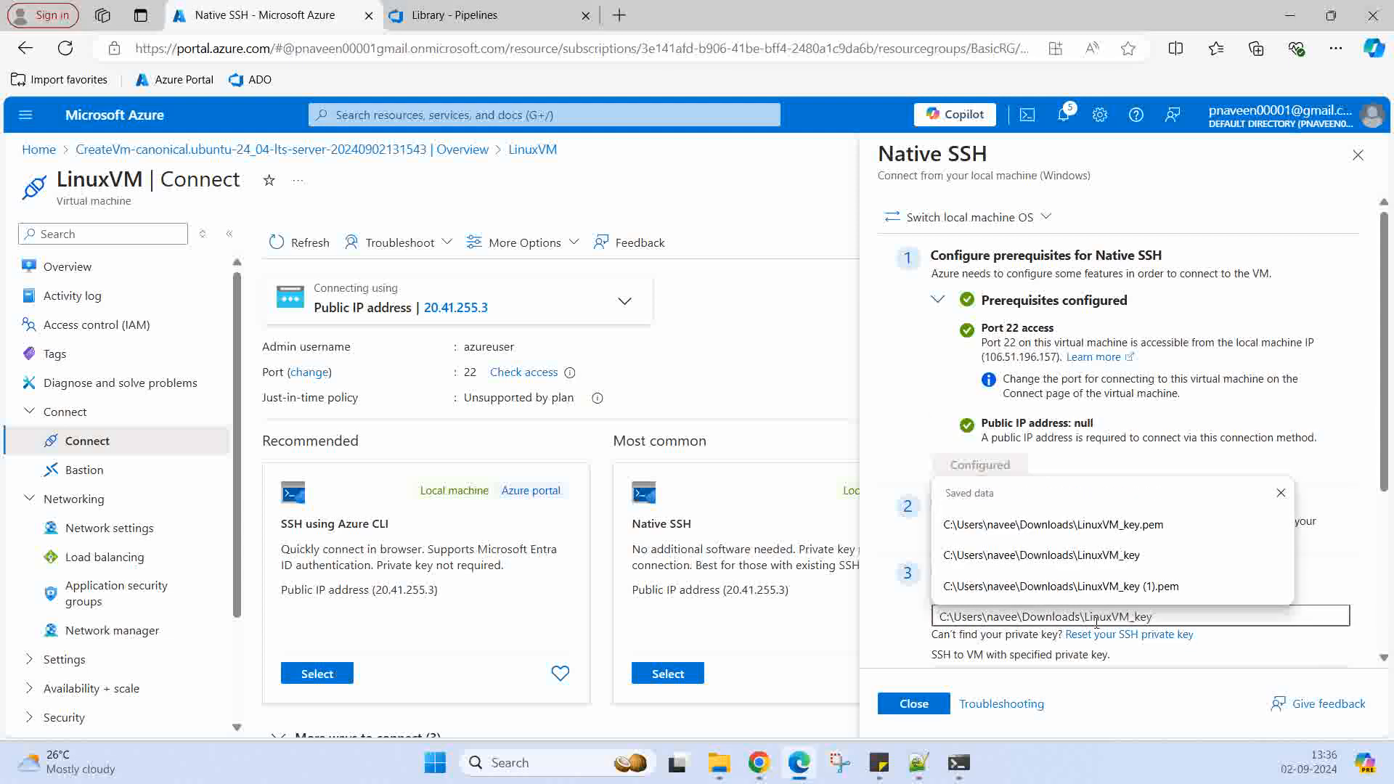
pyautogui.write('.pem')
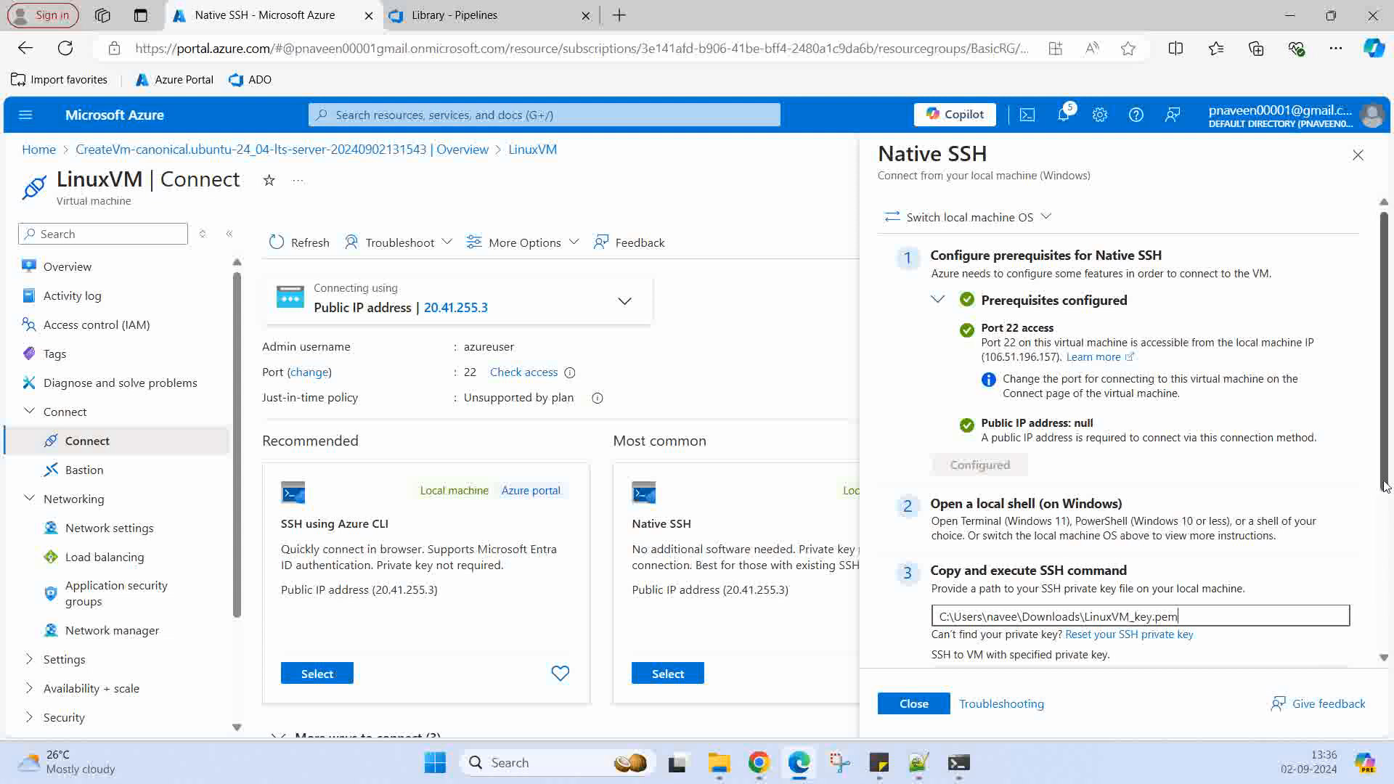
pyautogui.scroll(-2, 1272, 594)
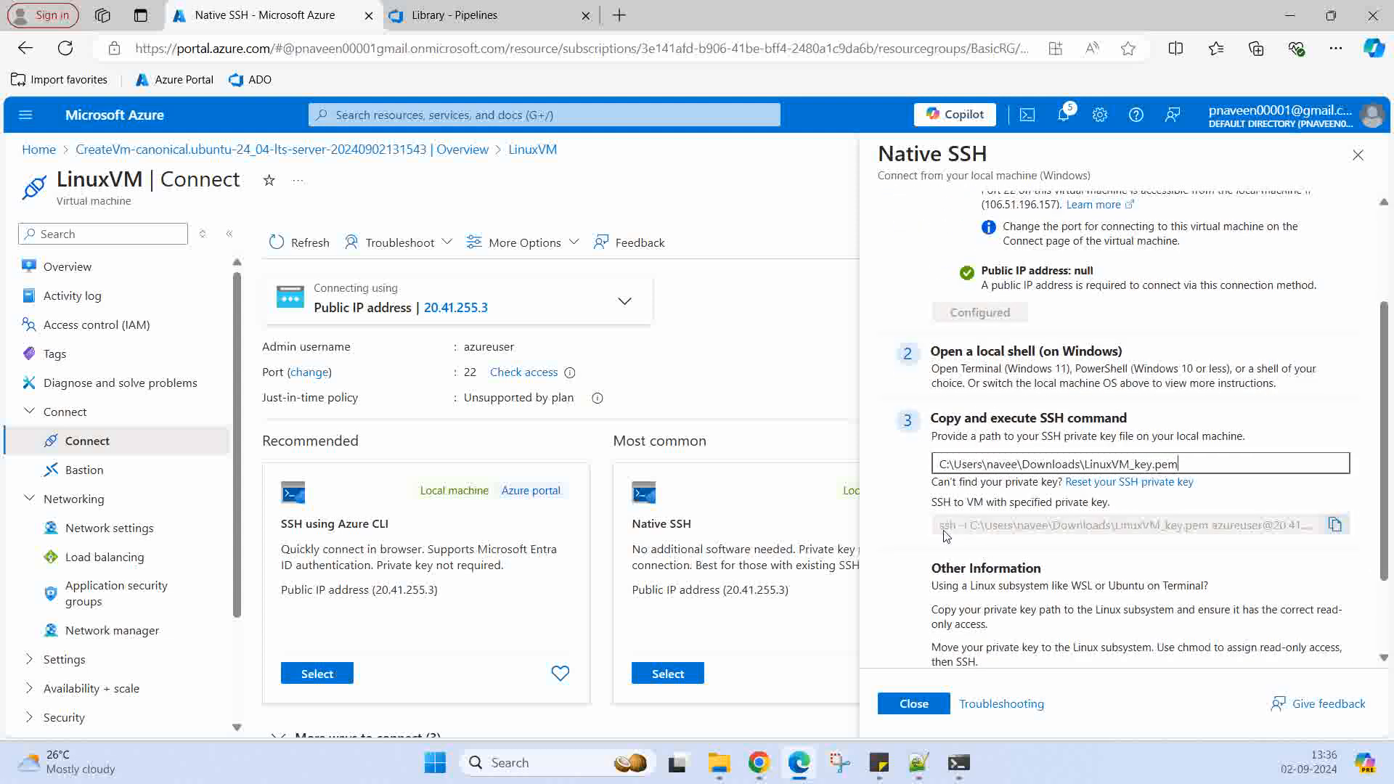
pyautogui.click(1333, 527)
# Switch to PowerShell, run the copied SSH command to log in to LinuxVM, and exit the session
pyautogui.click(961, 764)
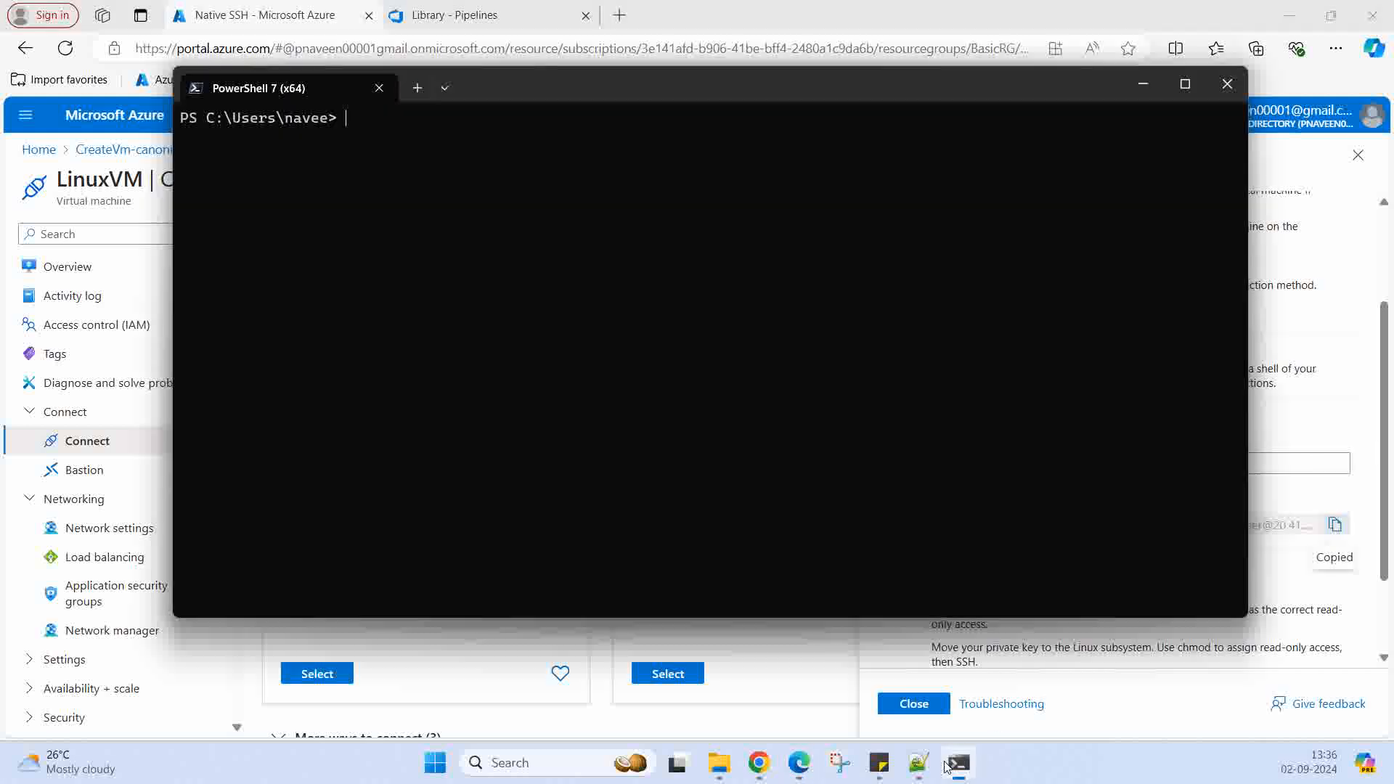
pyautogui.hotkey('ctrl', 'v')
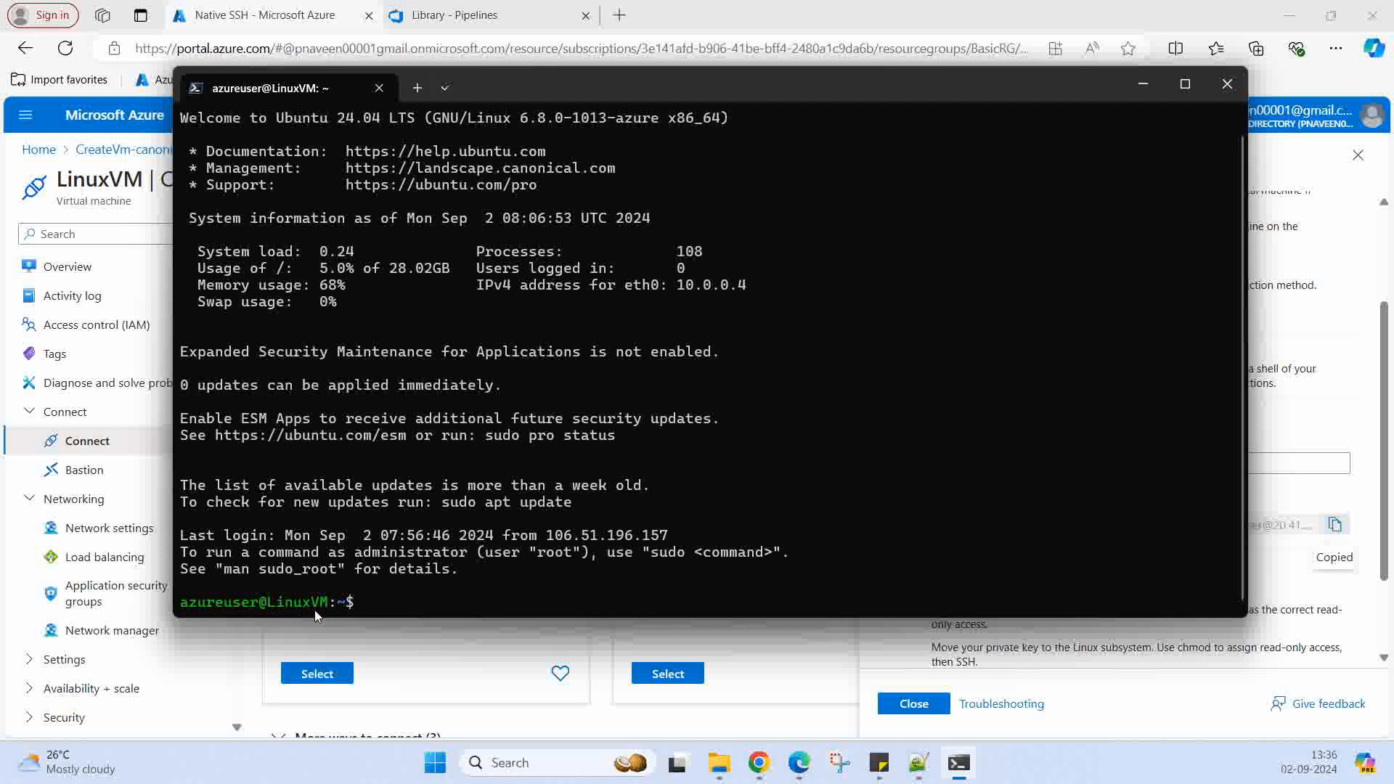
pyautogui.write('exit')
pyautogui.press('Return')
pyautogui.click(1143, 84)
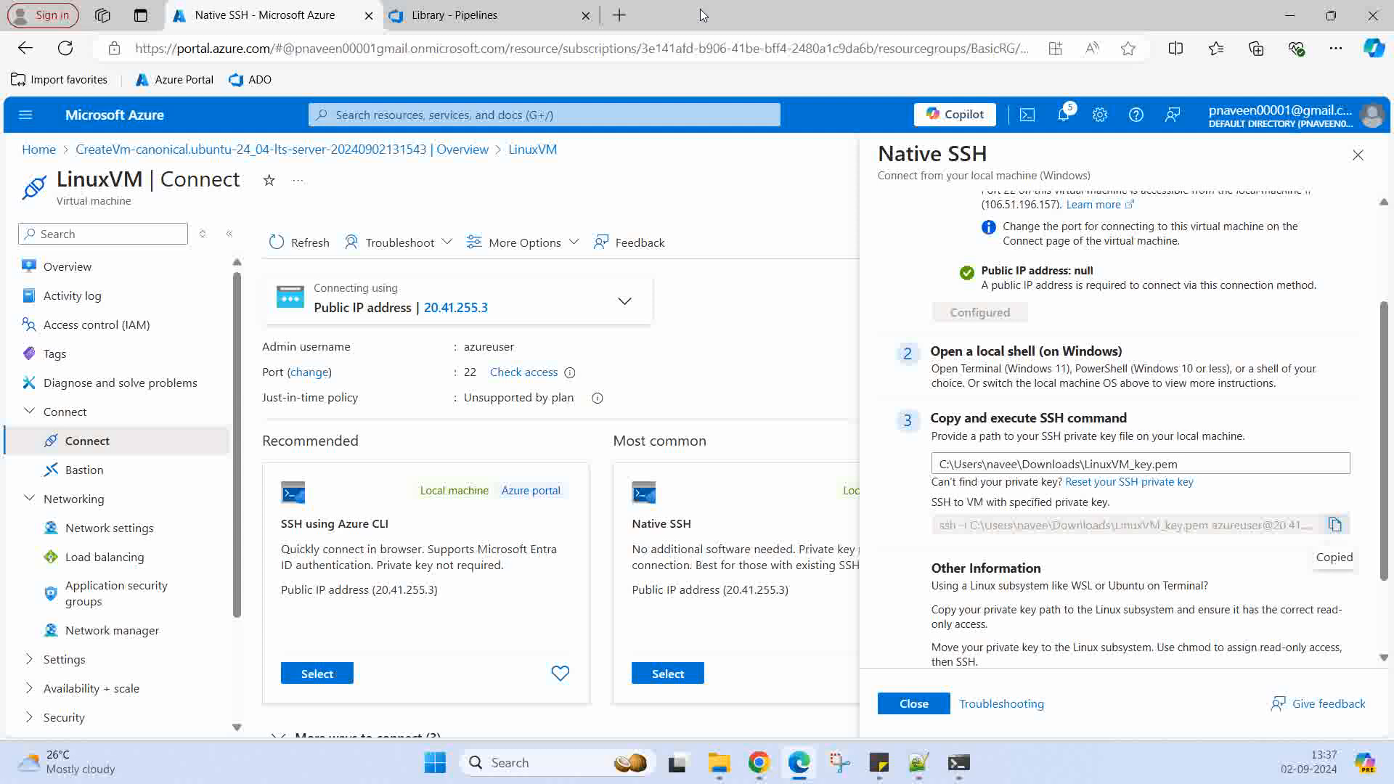
# Switch back to Azure DevOps, start a new pipeline from the sampleproject repository in Azure Repos Git, and review azure-pipelines.yml
pyautogui.click(491, 22)
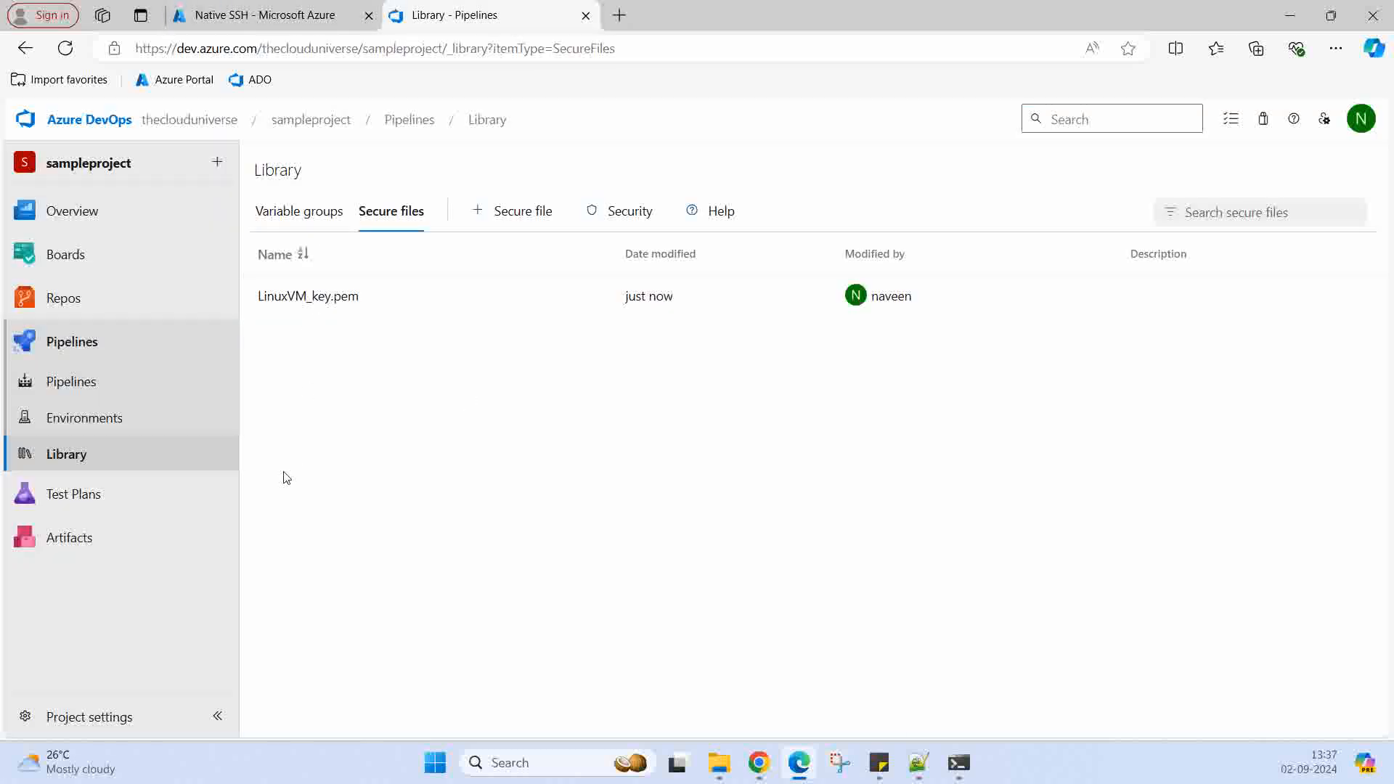
pyautogui.click(73, 339)
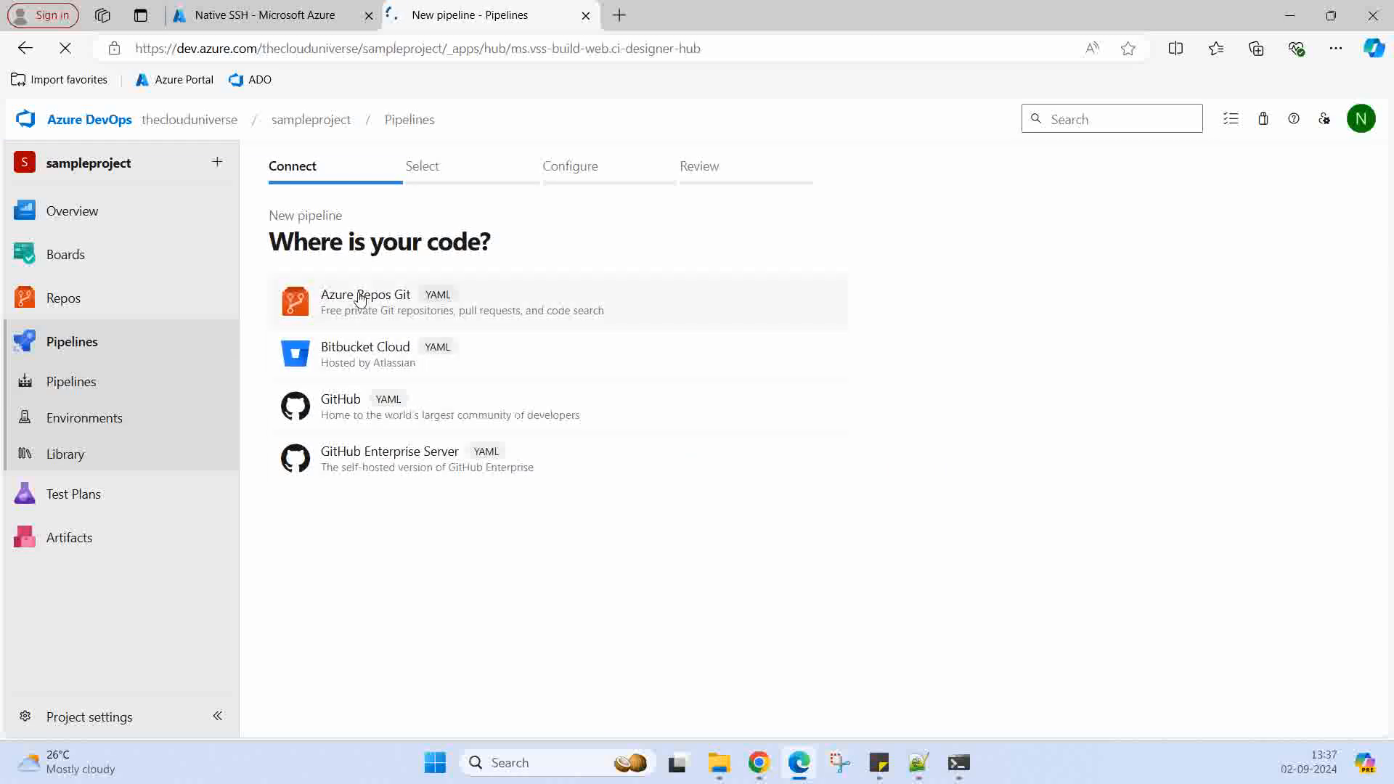
pyautogui.click(363, 300)
pyautogui.click(340, 360)
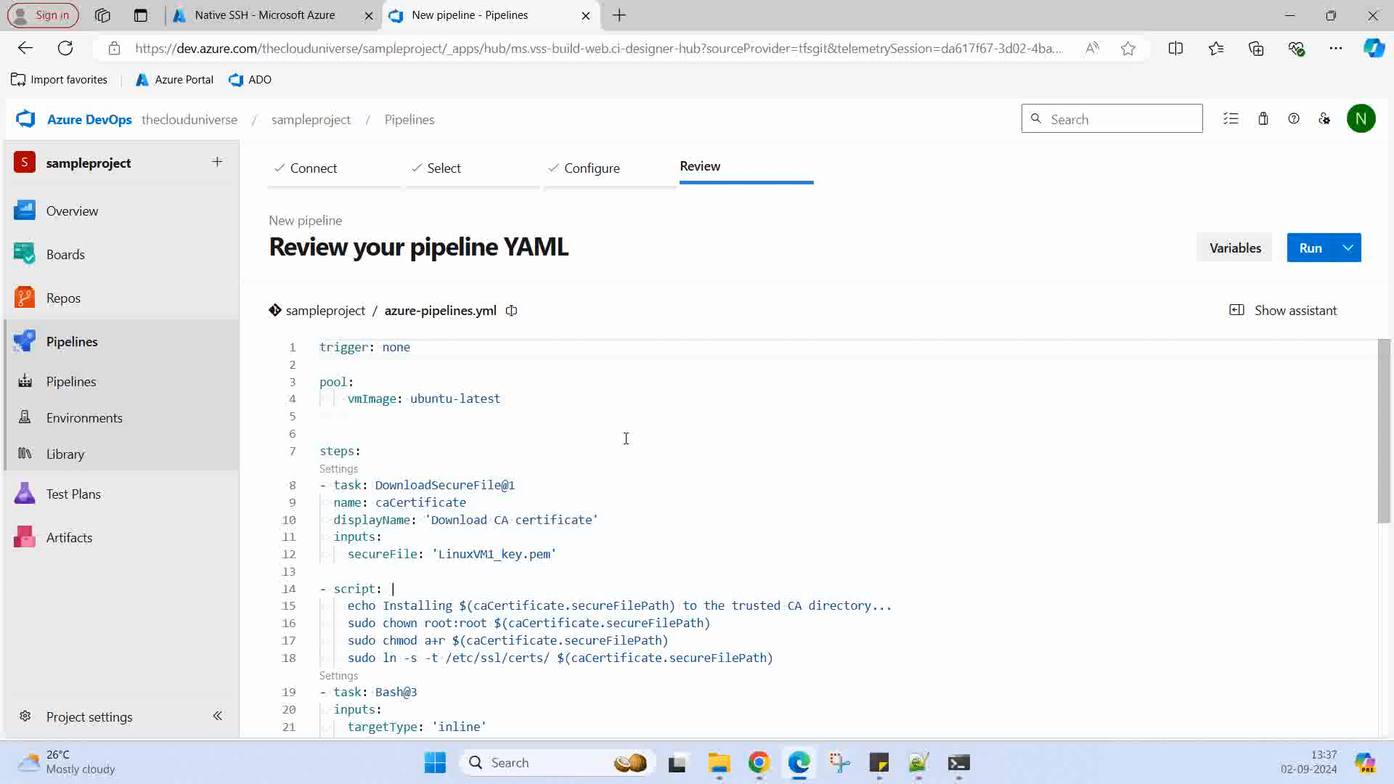
pyautogui.scroll(-10, 626, 439)
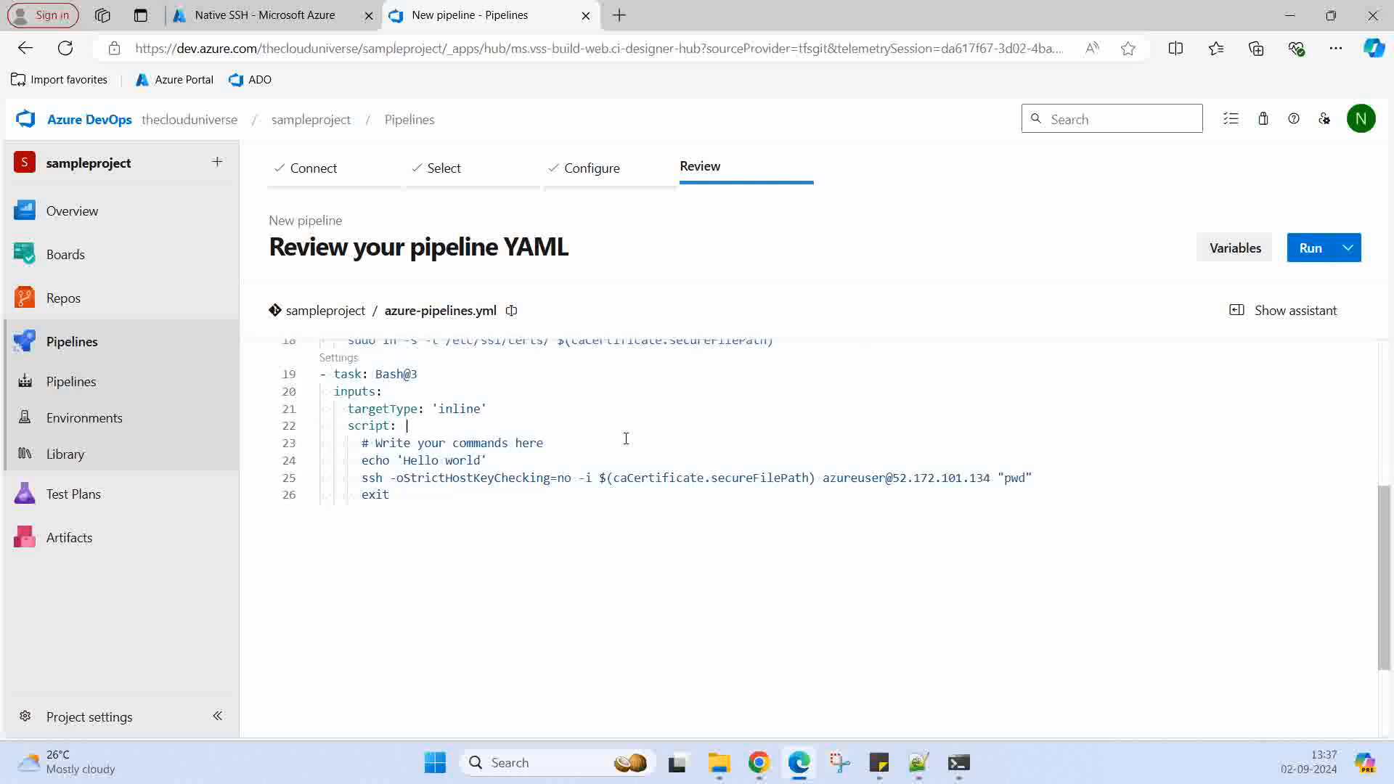
pyautogui.scroll(10, 626, 439)
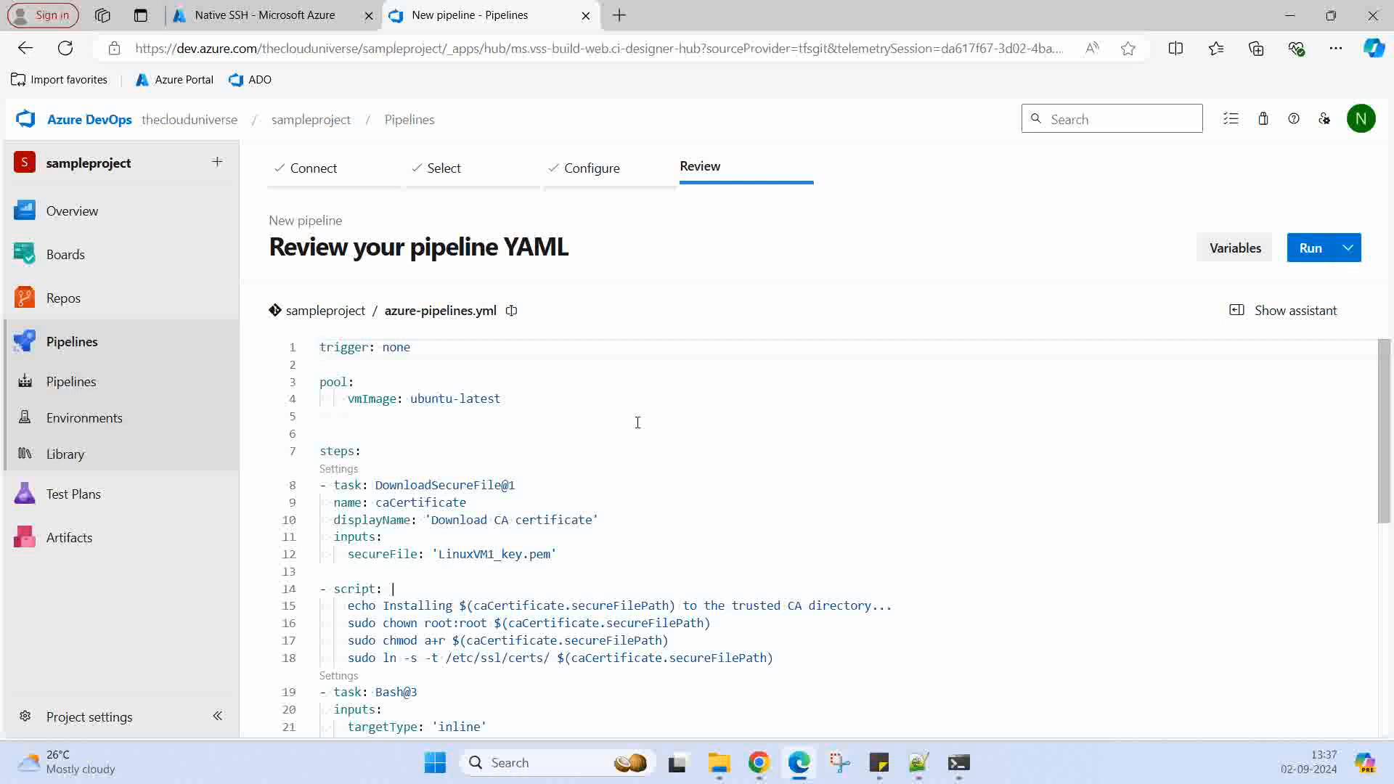
# In a new browser tab, search Google for "secure file in azure devops" and open the Microsoft Learn article on using secure files
pyautogui.click(621, 16)
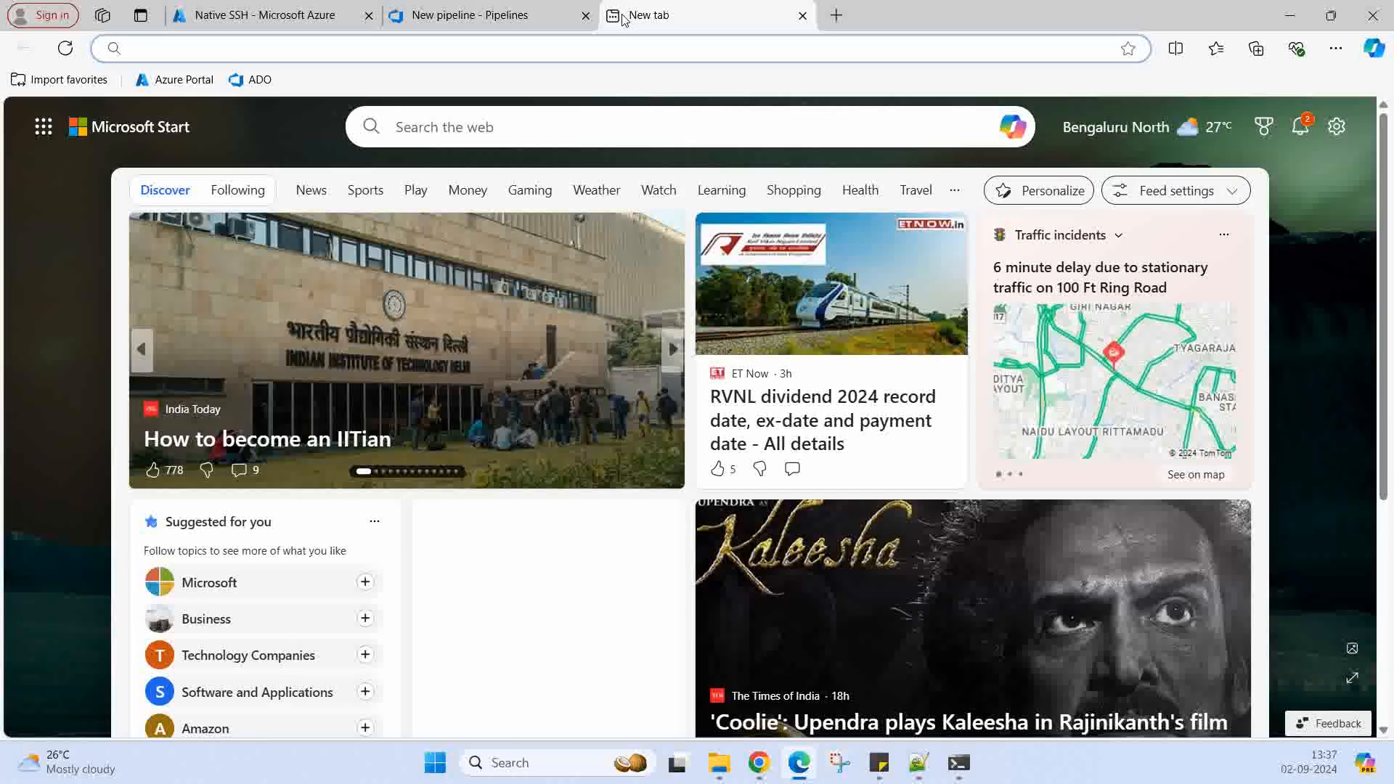
pyautogui.write('google.com')
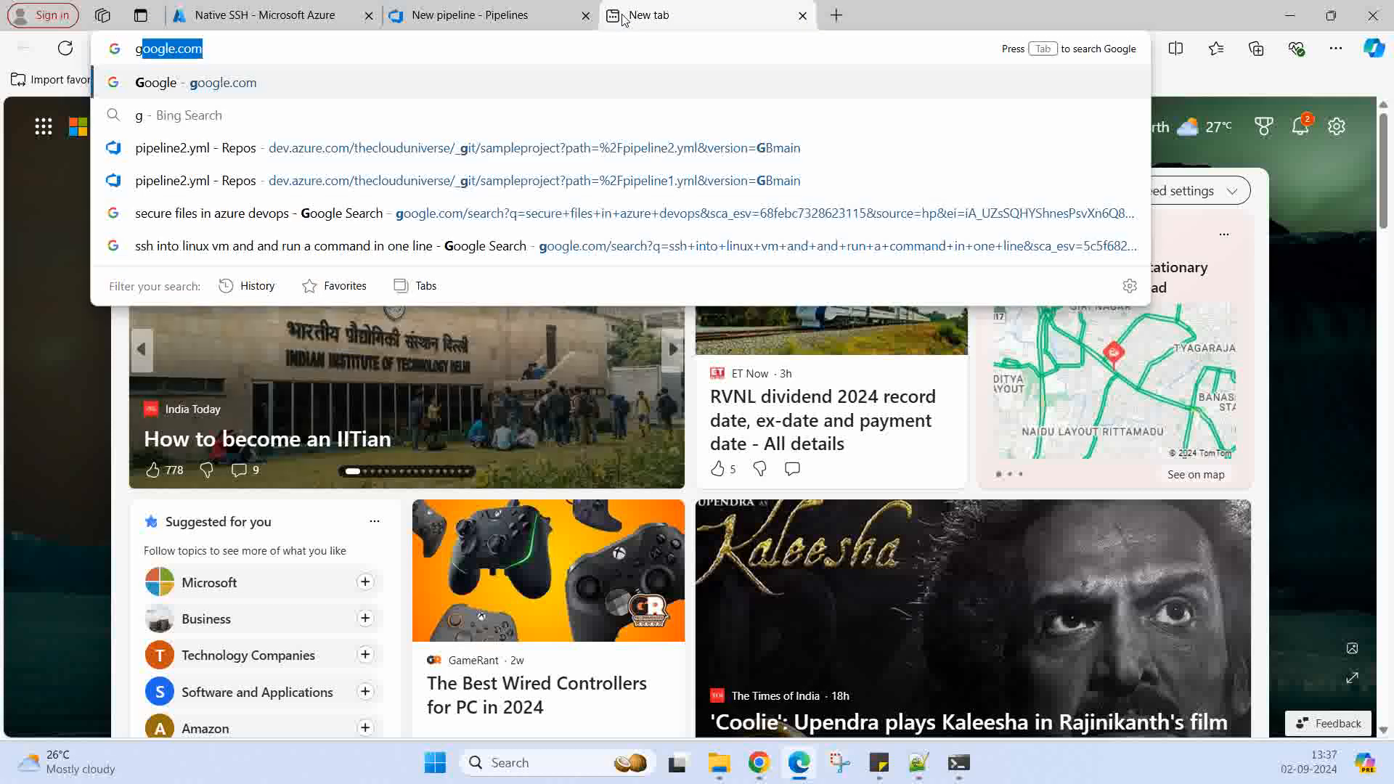
pyautogui.press('Return')
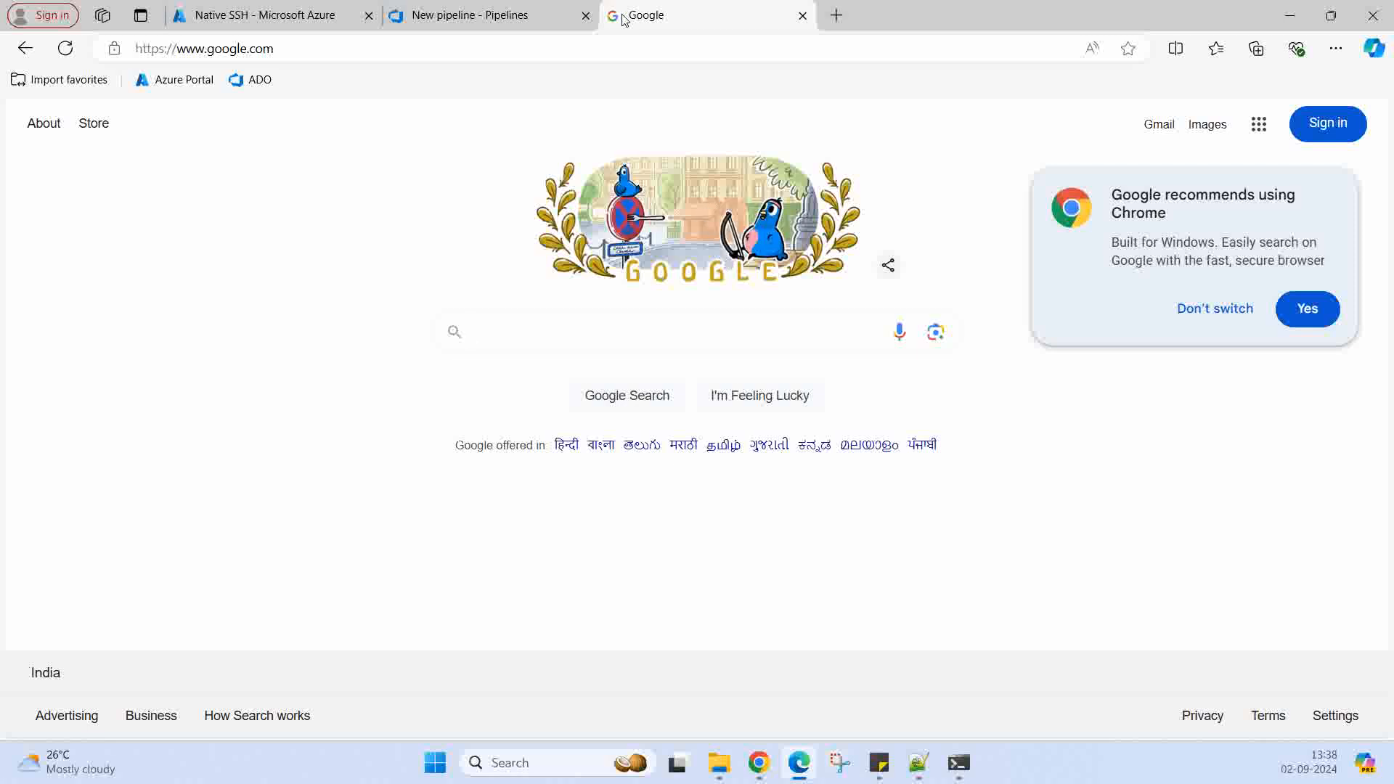
pyautogui.write('secu')
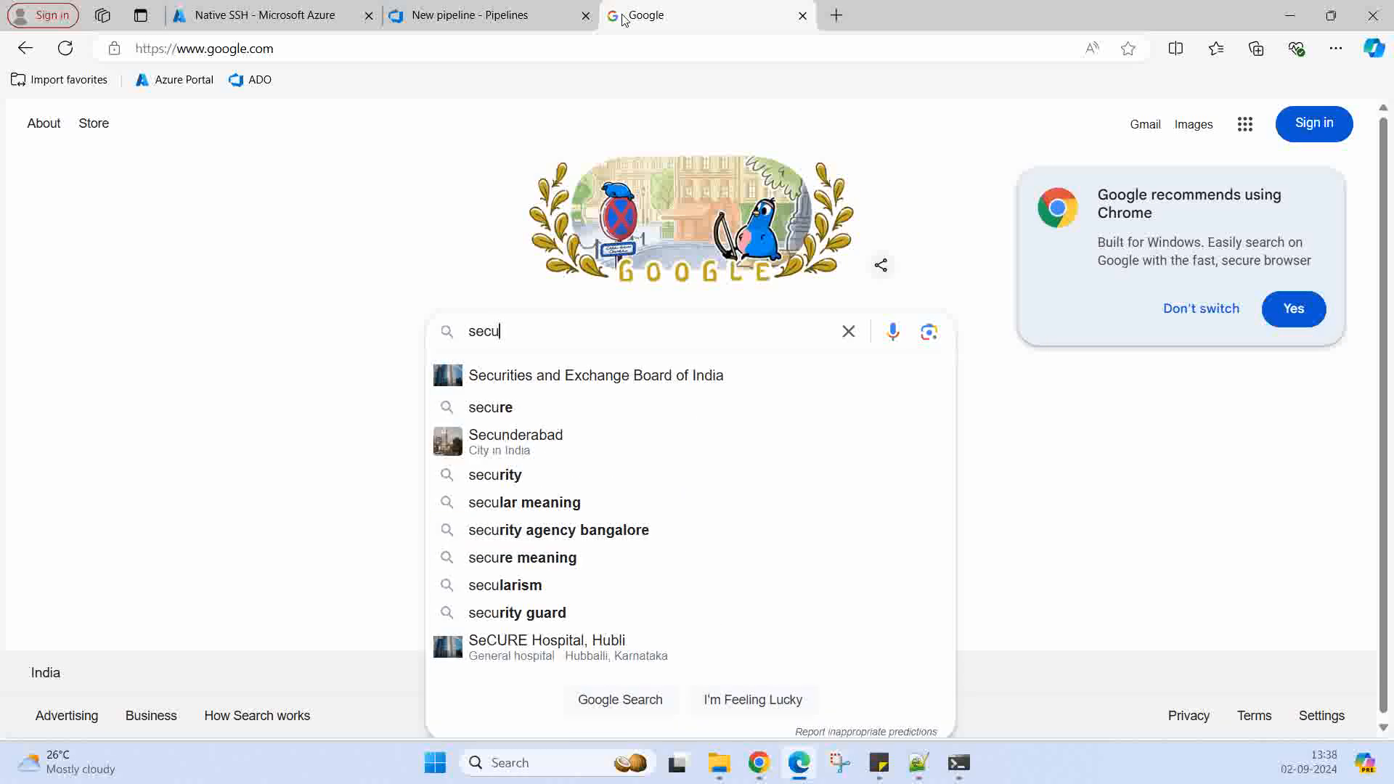
pyautogui.write('re file')
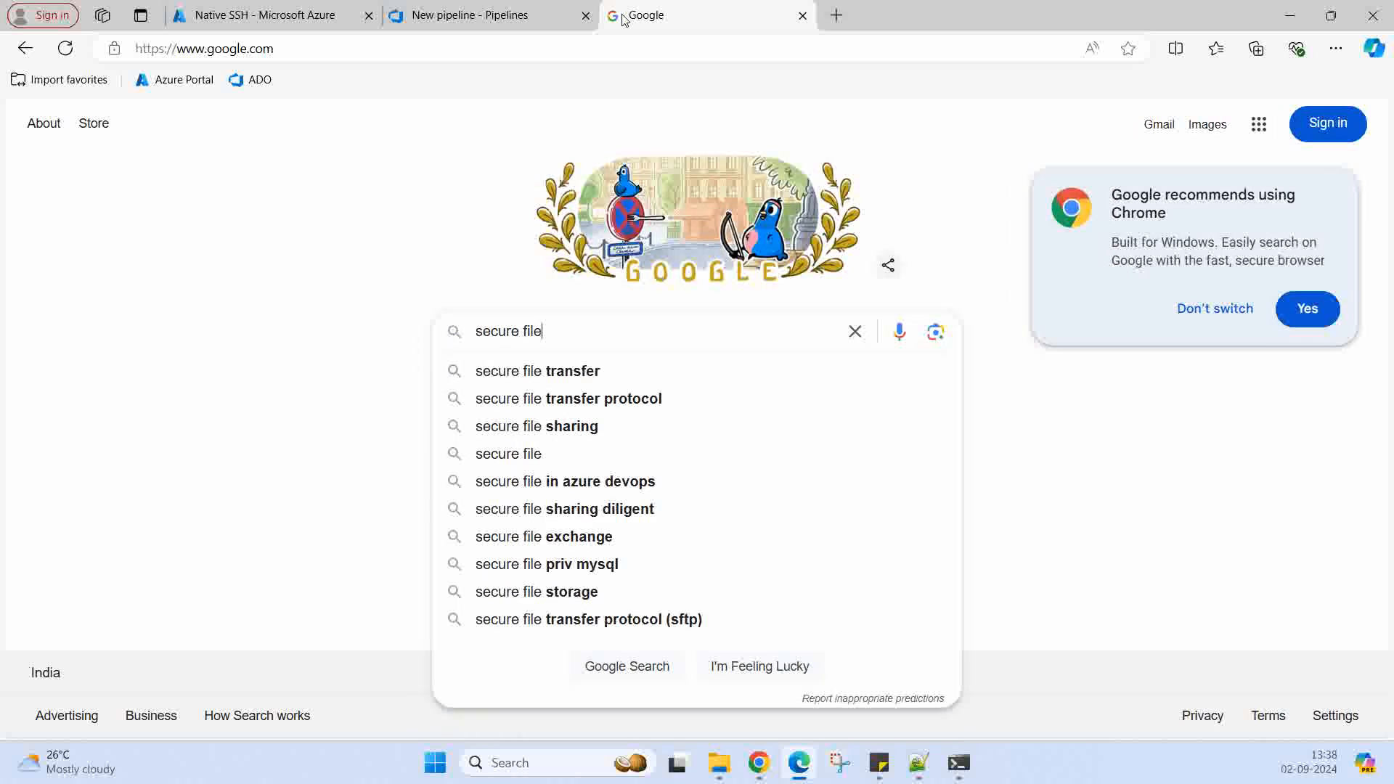
pyautogui.write(' in azure devops')
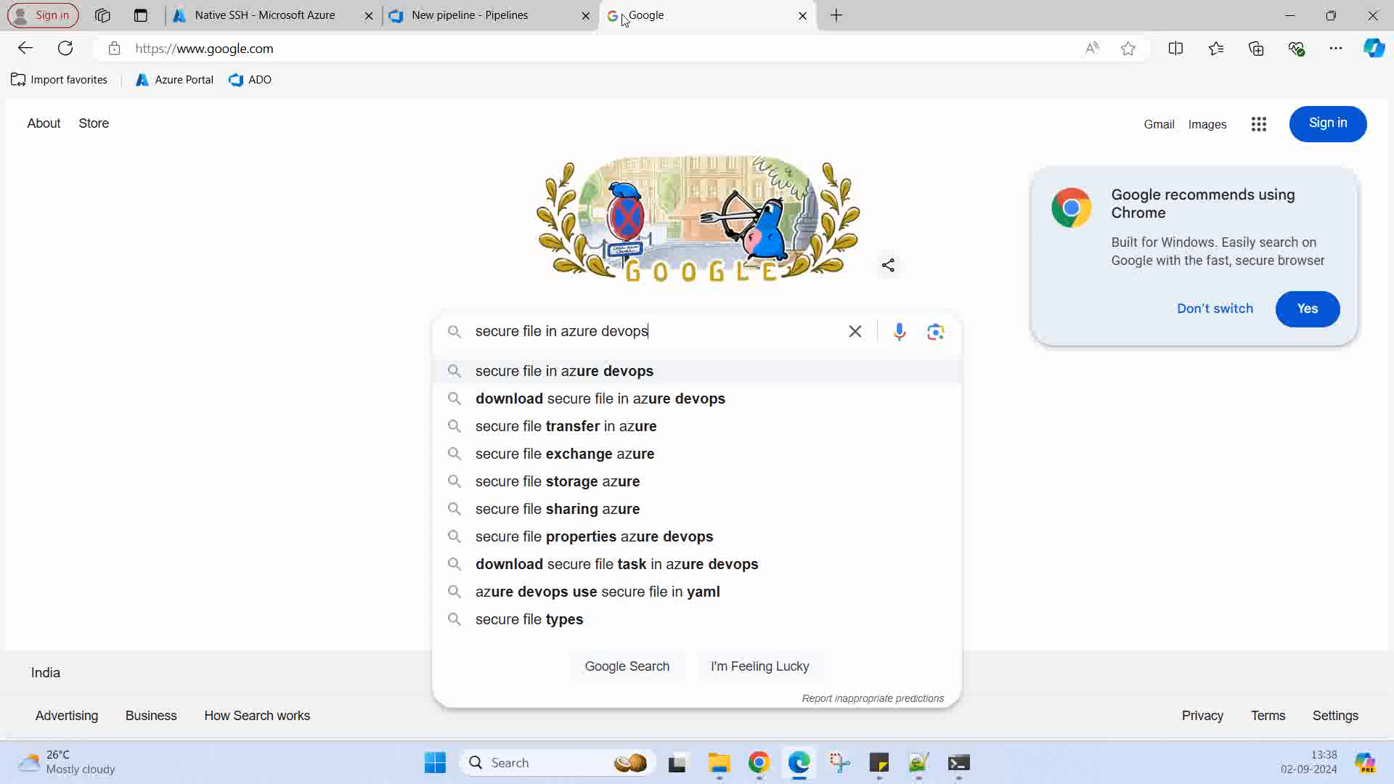
pyautogui.press('Return')
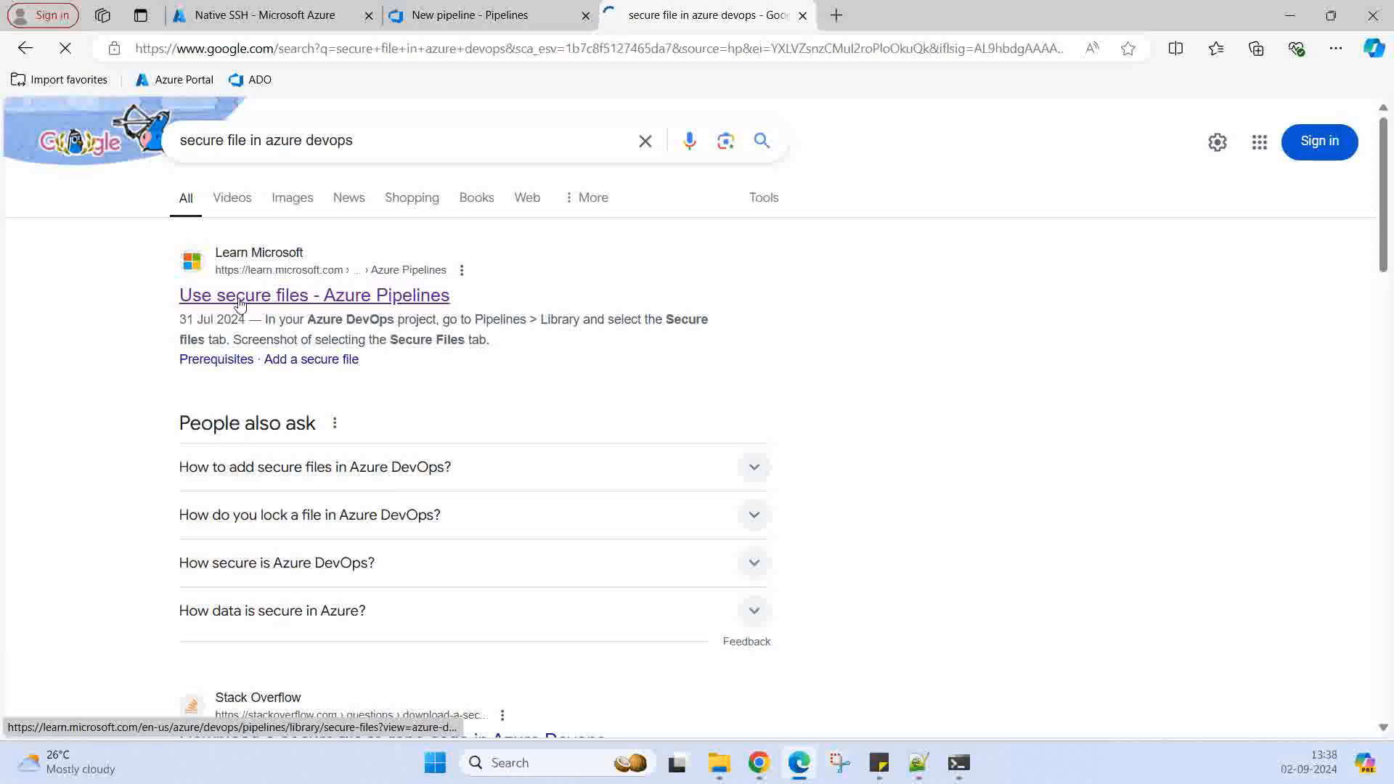
pyautogui.click(358, 297)
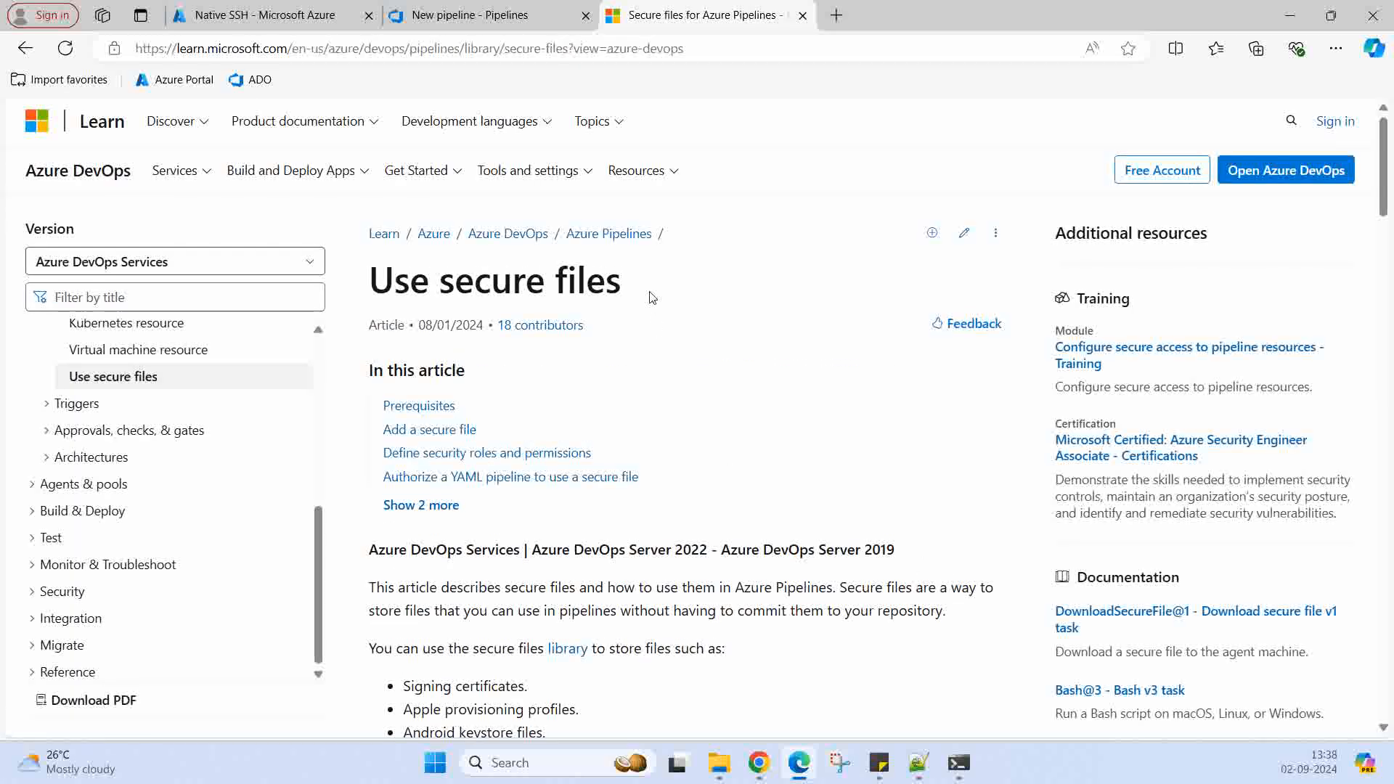
# Find the article's section on consuming a secure file in a pipeline and copy its example YAML
pyautogui.scroll(-10, 676, 380)
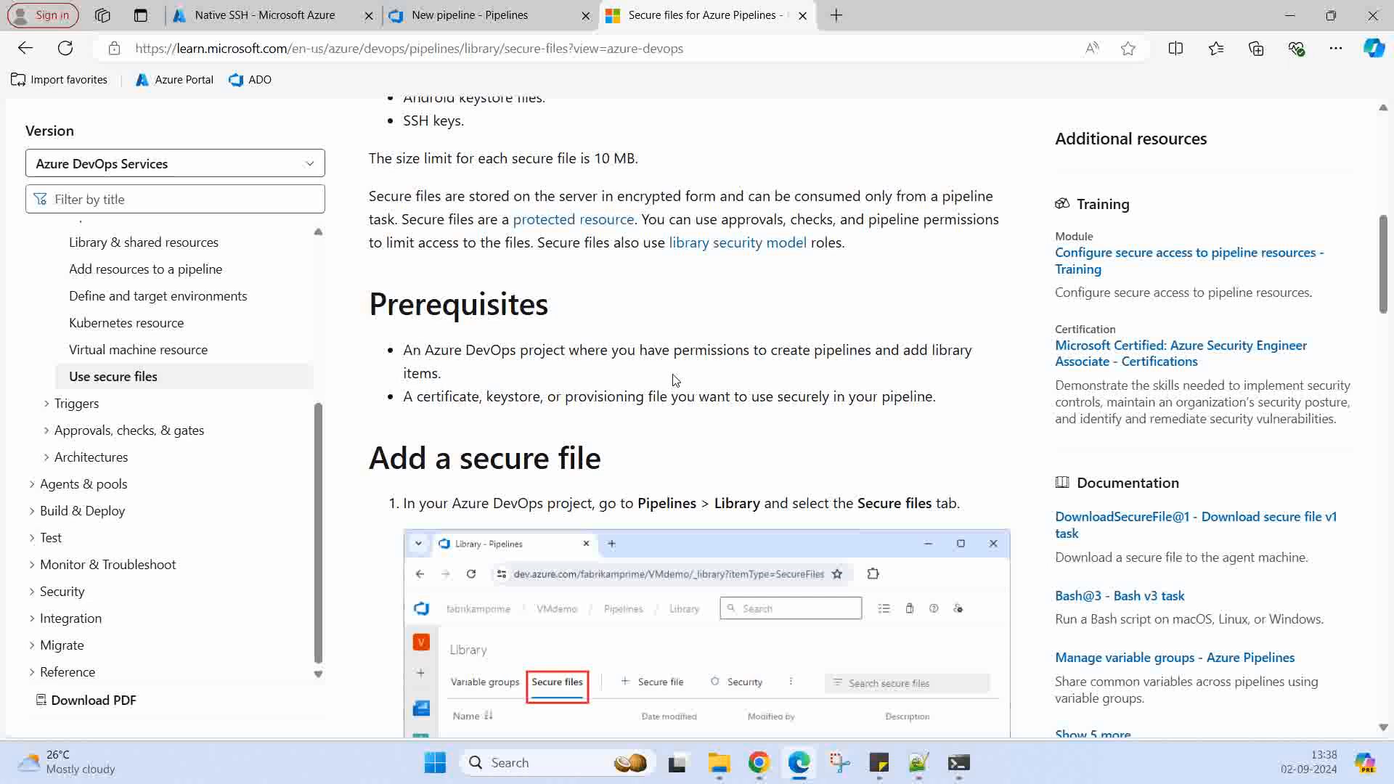
pyautogui.scroll(-8, 676, 380)
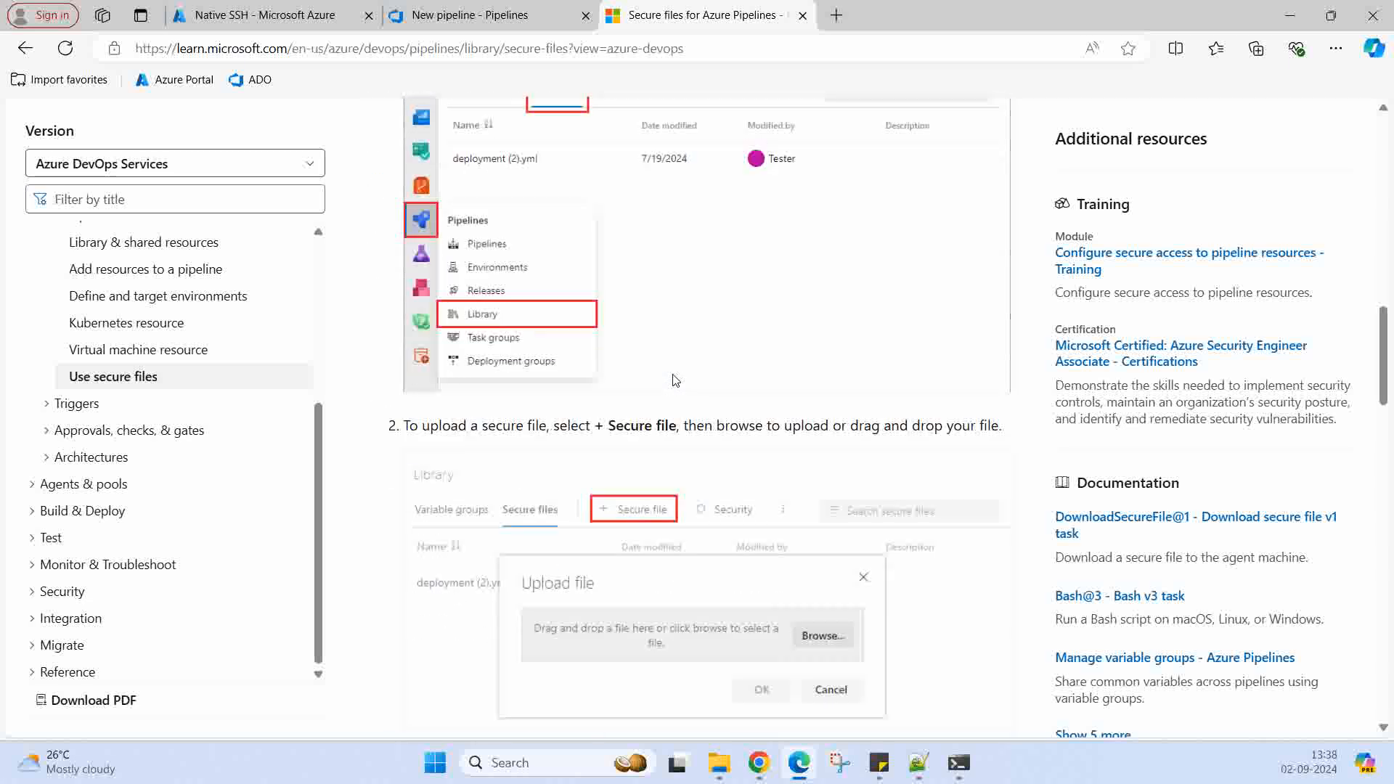
pyautogui.scroll(-12, 675, 379)
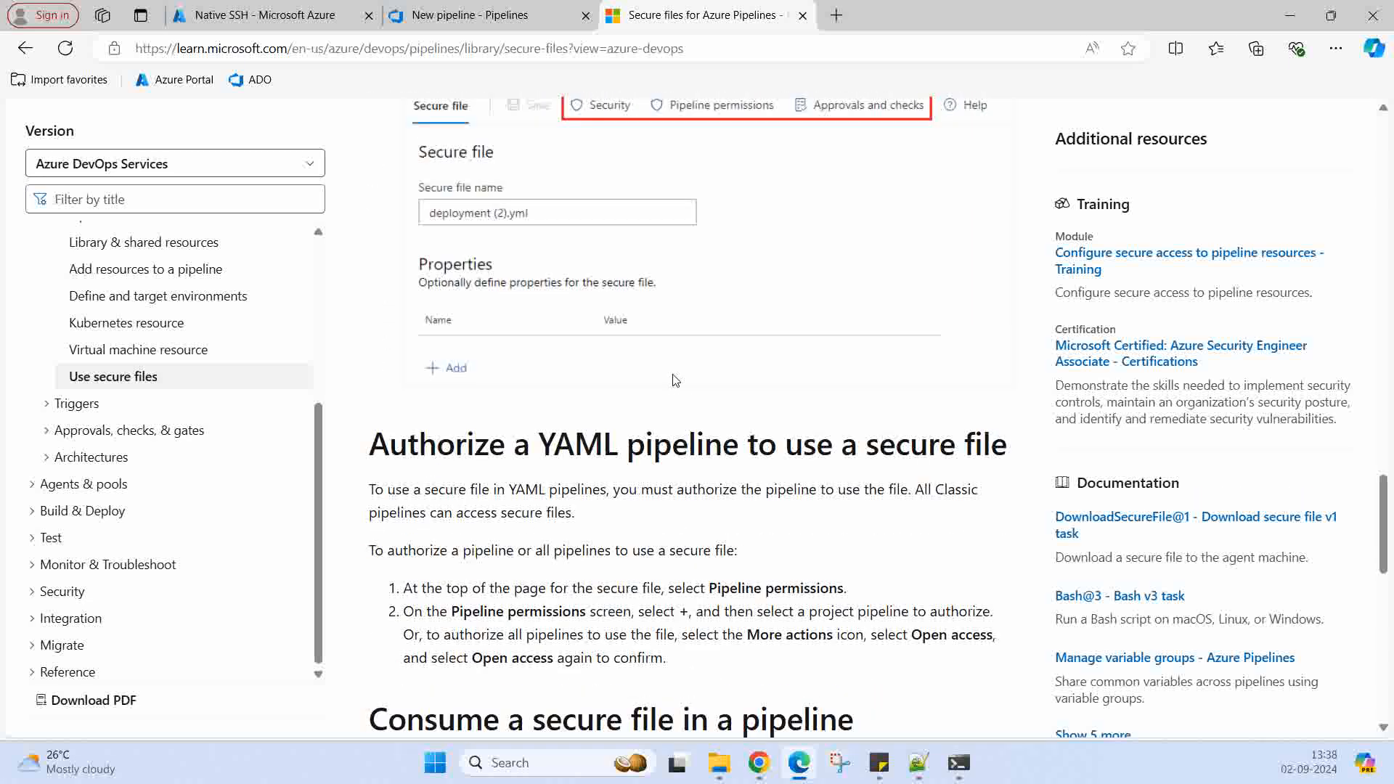
pyautogui.scroll(-6, 674, 374)
pyautogui.scroll(1, 674, 374)
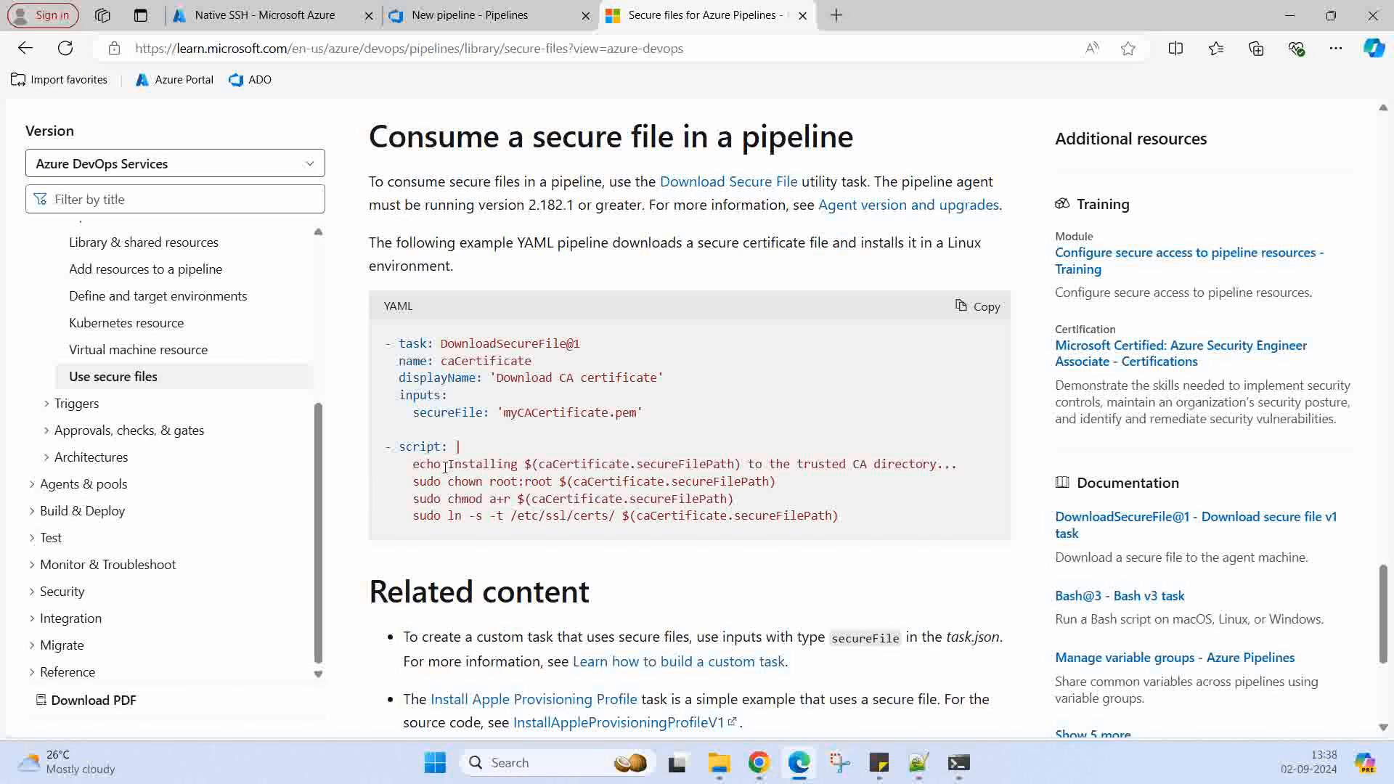
pyautogui.click(973, 308)
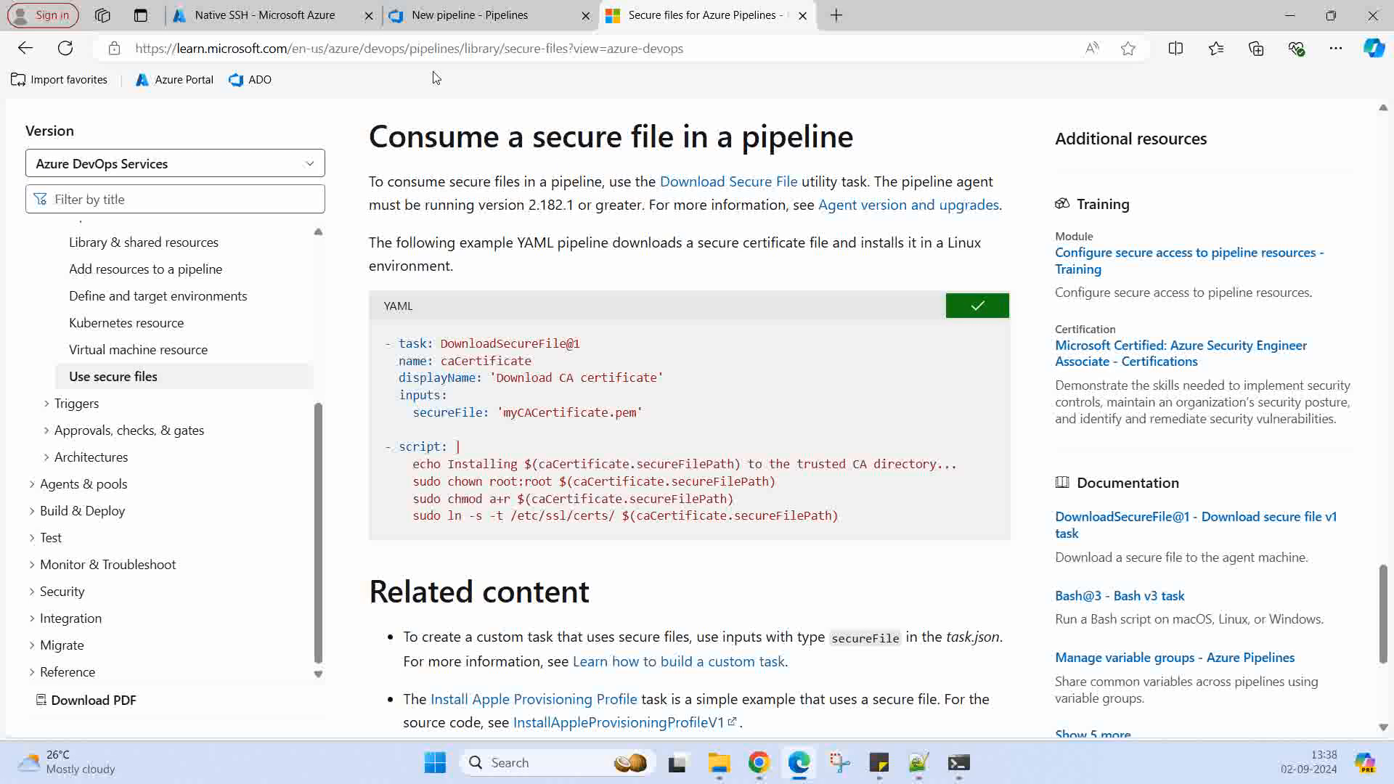
# Return to the pipeline YAML and set the DownloadSecureFile@1 task's name to sshkey and its displayName to 'Download sshkey'
pyautogui.click(468, 16)
pyautogui.scroll(-2, 362, 482)
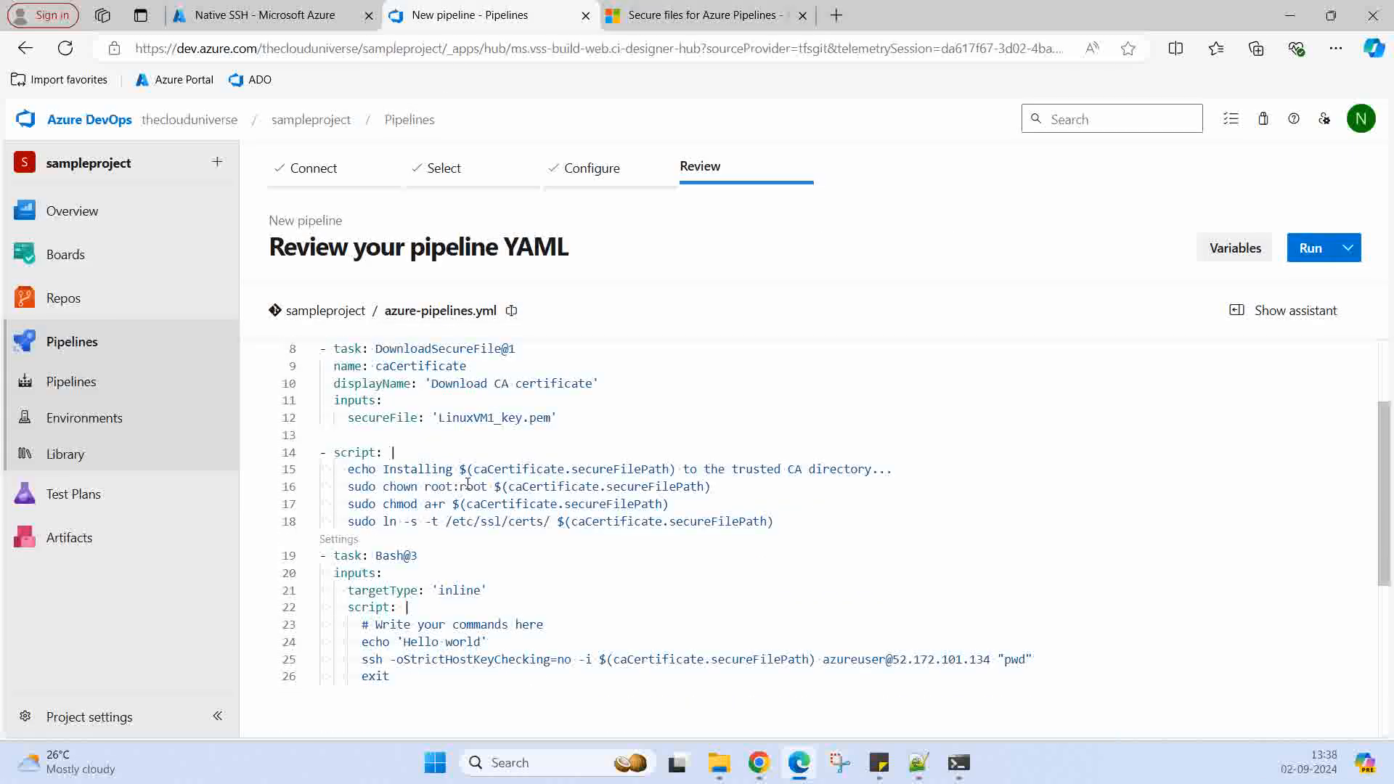
pyautogui.scroll(1, 361, 483)
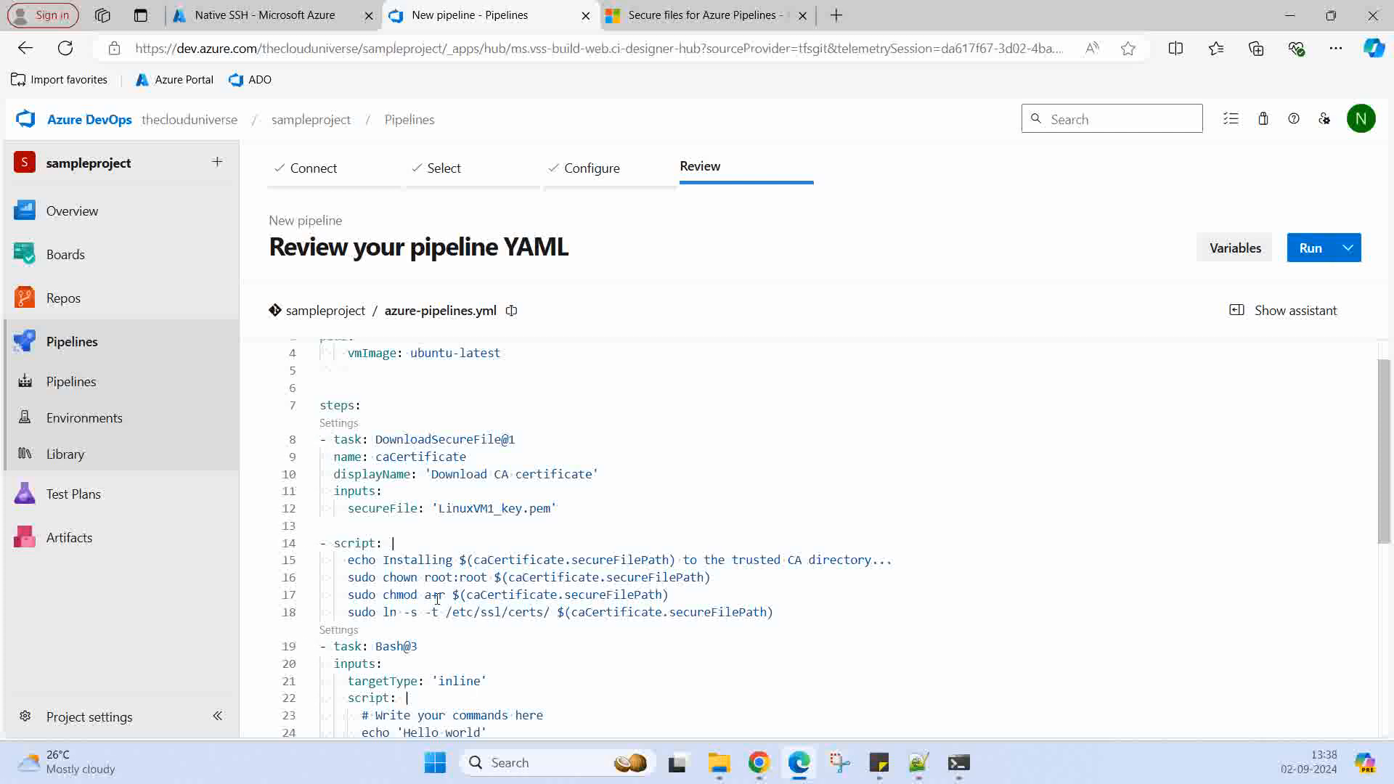
pyautogui.scroll(1, 438, 597)
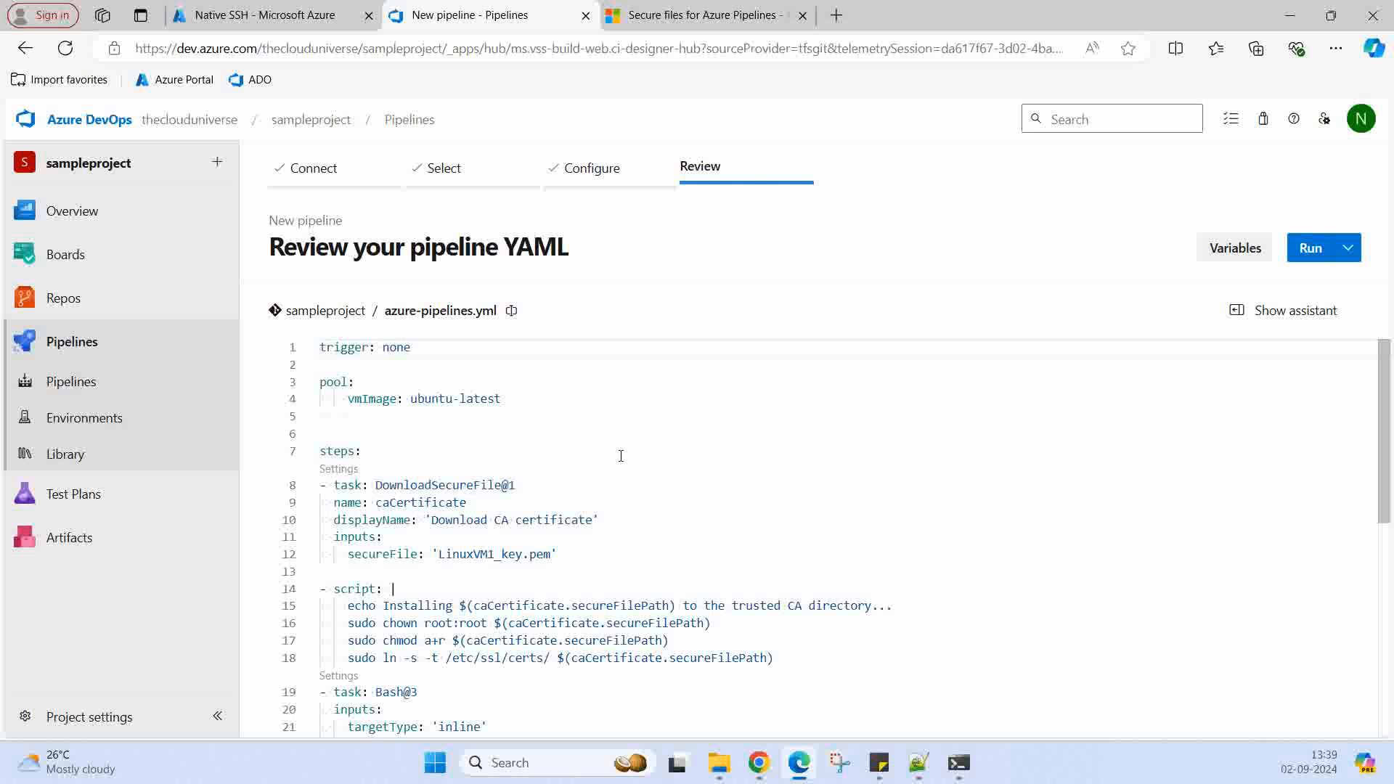
pyautogui.doubleClick(401, 506)
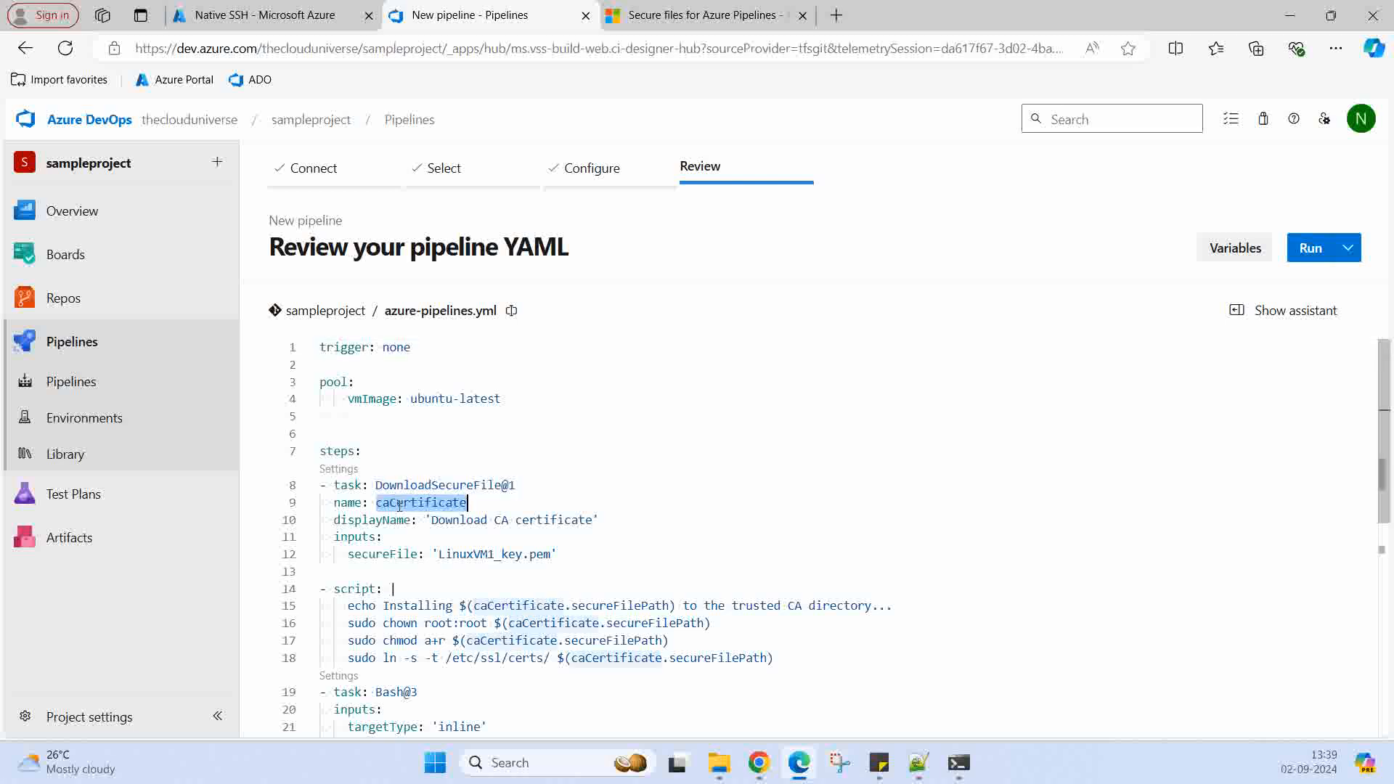
pyautogui.write('sshk')
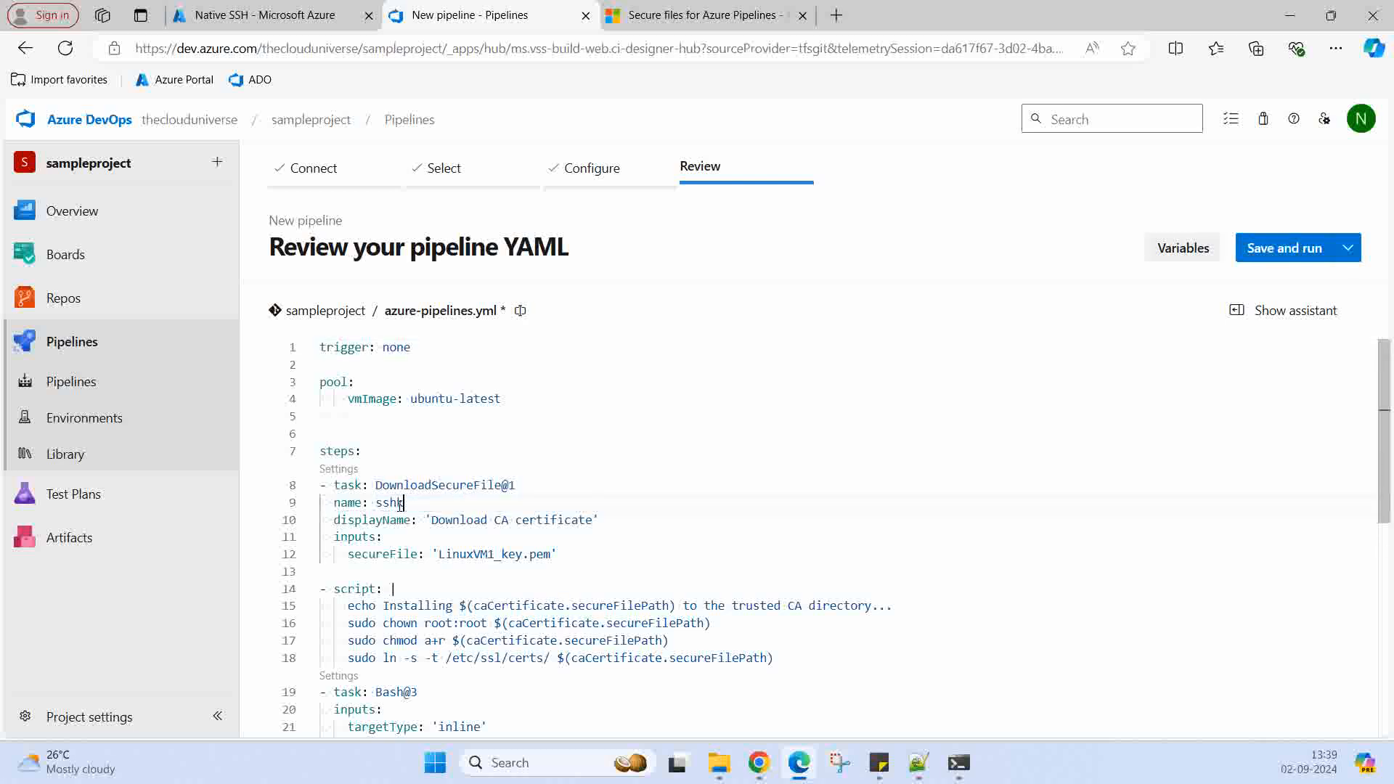
pyautogui.write('ey')
pyautogui.moveTo(494, 524); pyautogui.dragTo(593, 525)
pyautogui.write('ssh')
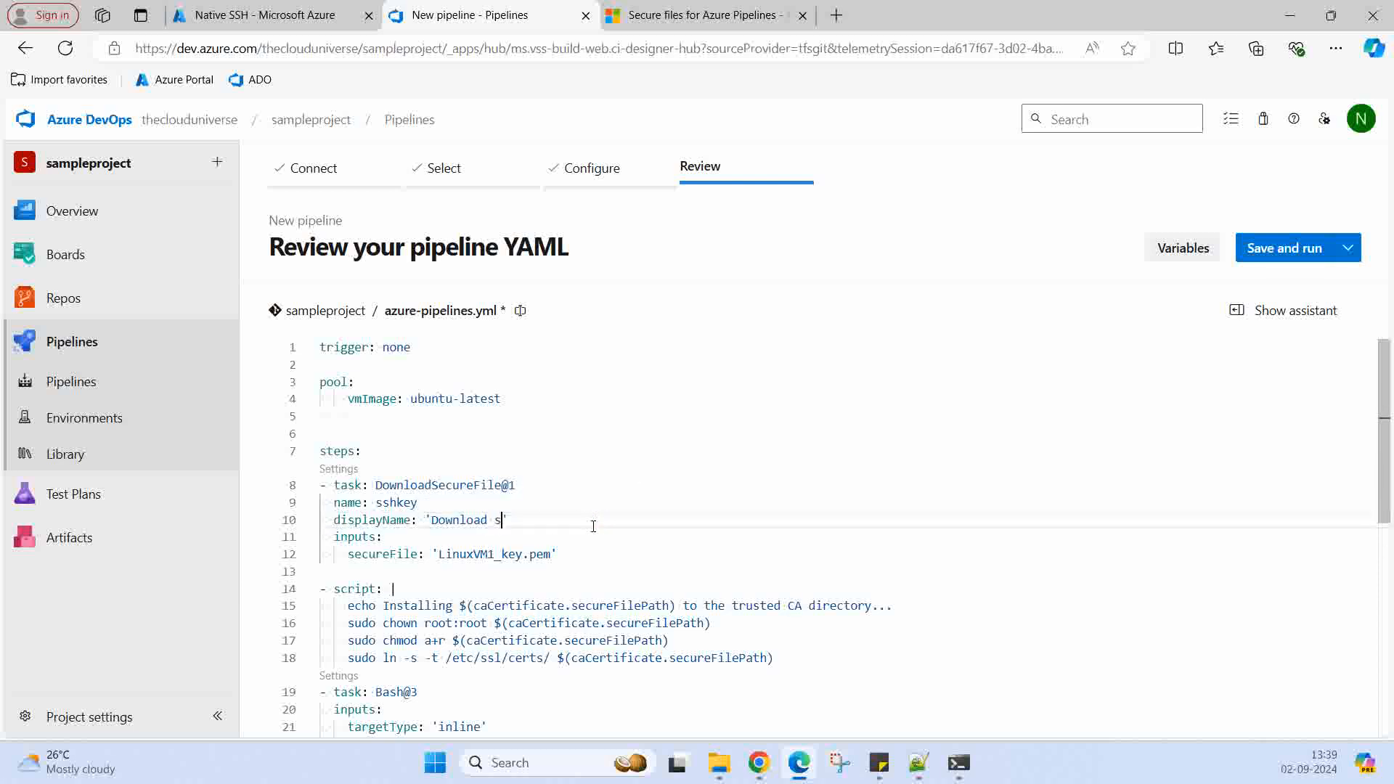
pyautogui.write('key')
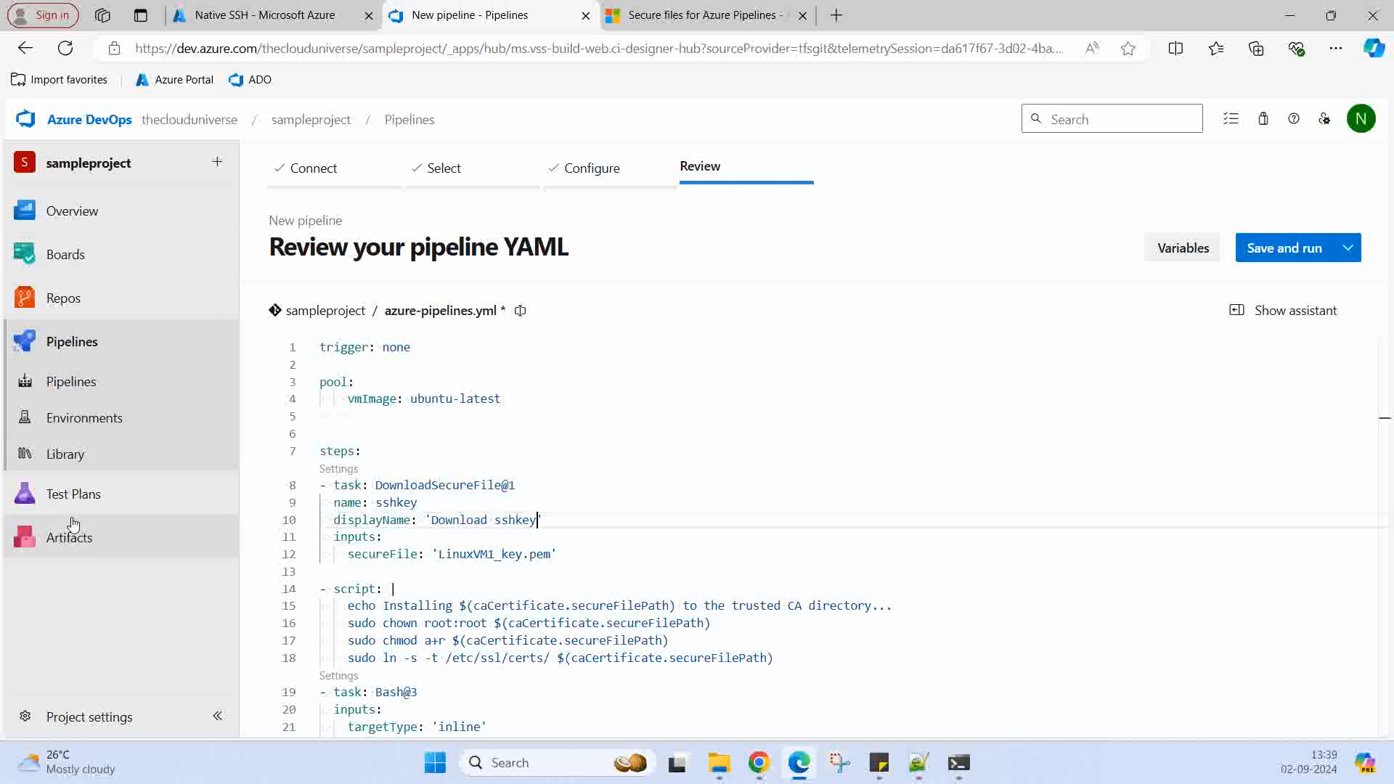
# Open the project's pipeline Library in a separate tab and view the name of the uploaded secure file
pyautogui.rightClick(72, 457)
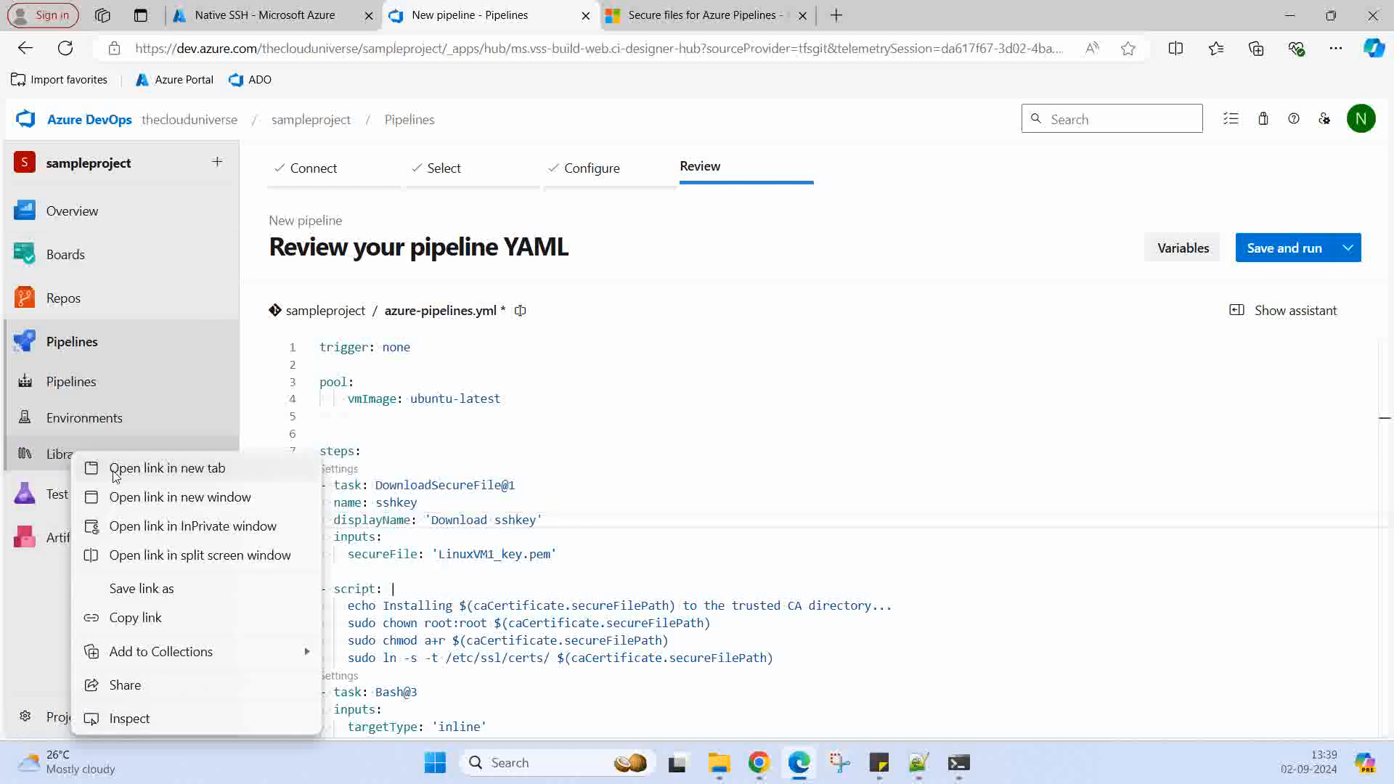
pyautogui.click(111, 468)
pyautogui.click(690, 20)
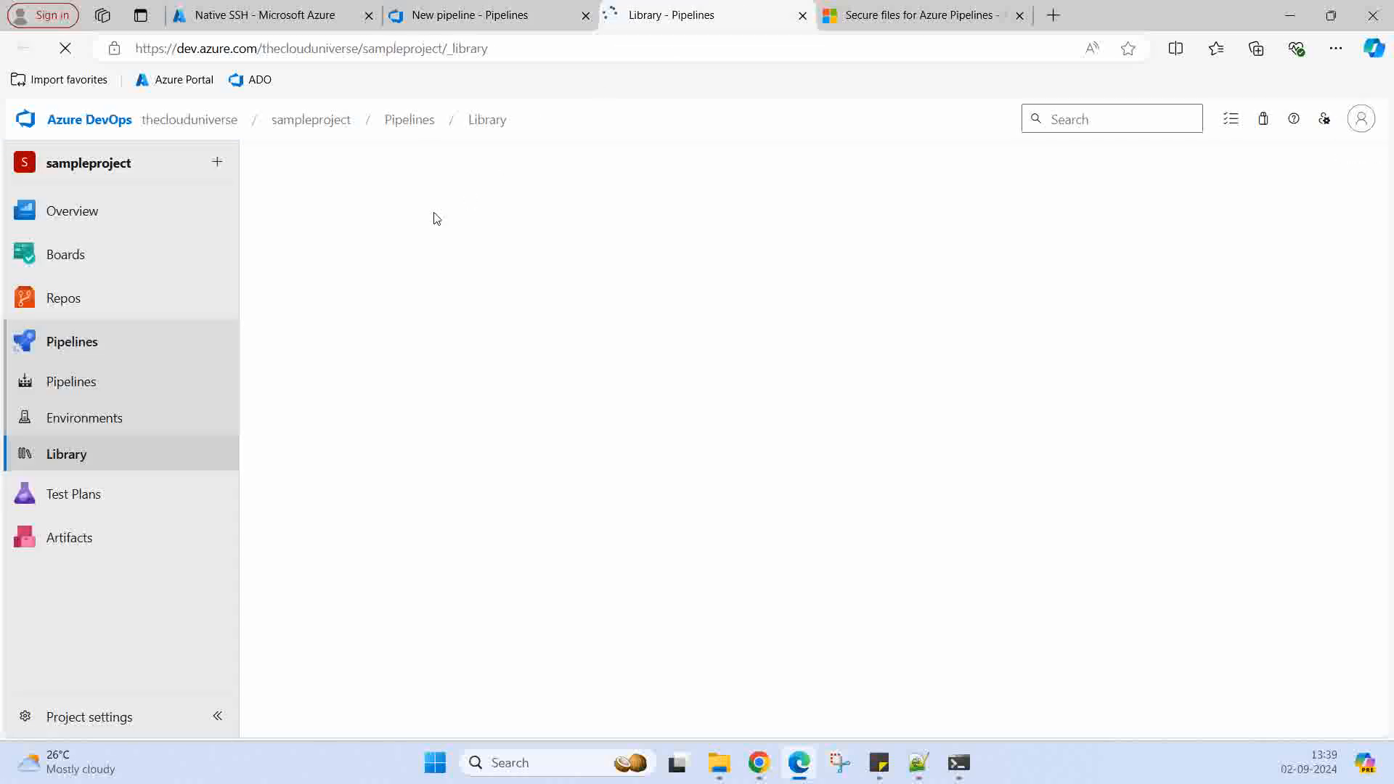
pyautogui.click(398, 217)
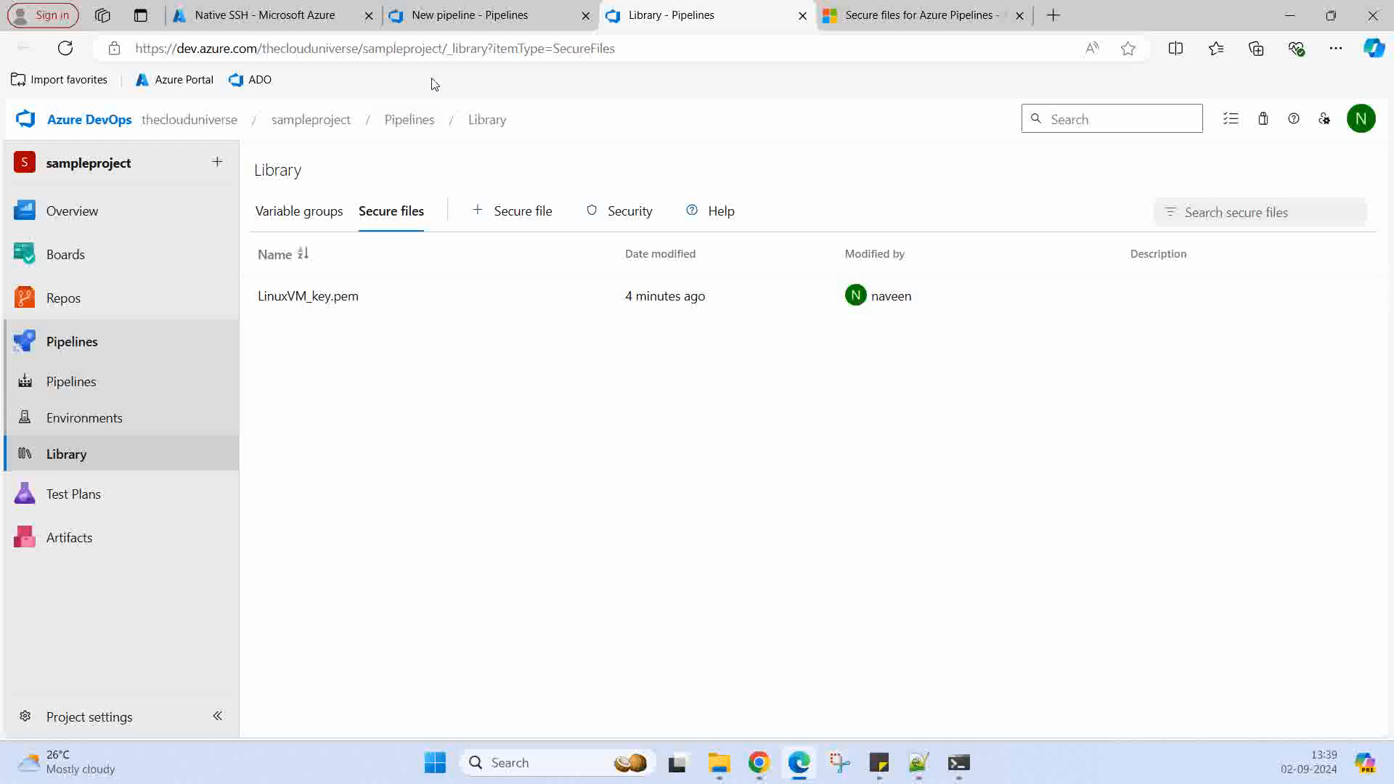
# Back in the pipeline YAML, change the secureFile input of the download task to 'LinuxVM_key.pem'
pyautogui.click(428, 18)
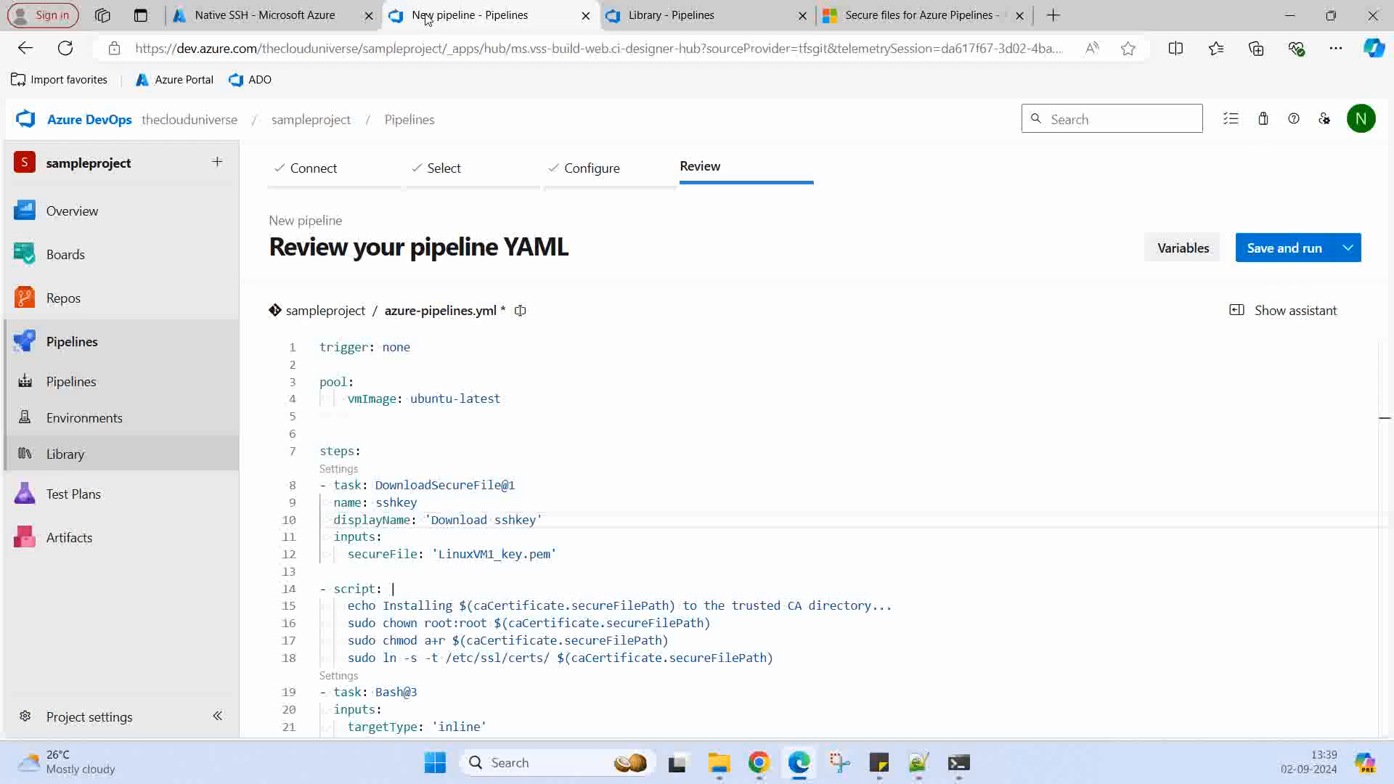
pyautogui.click(496, 555)
pyautogui.press('BackSpace')
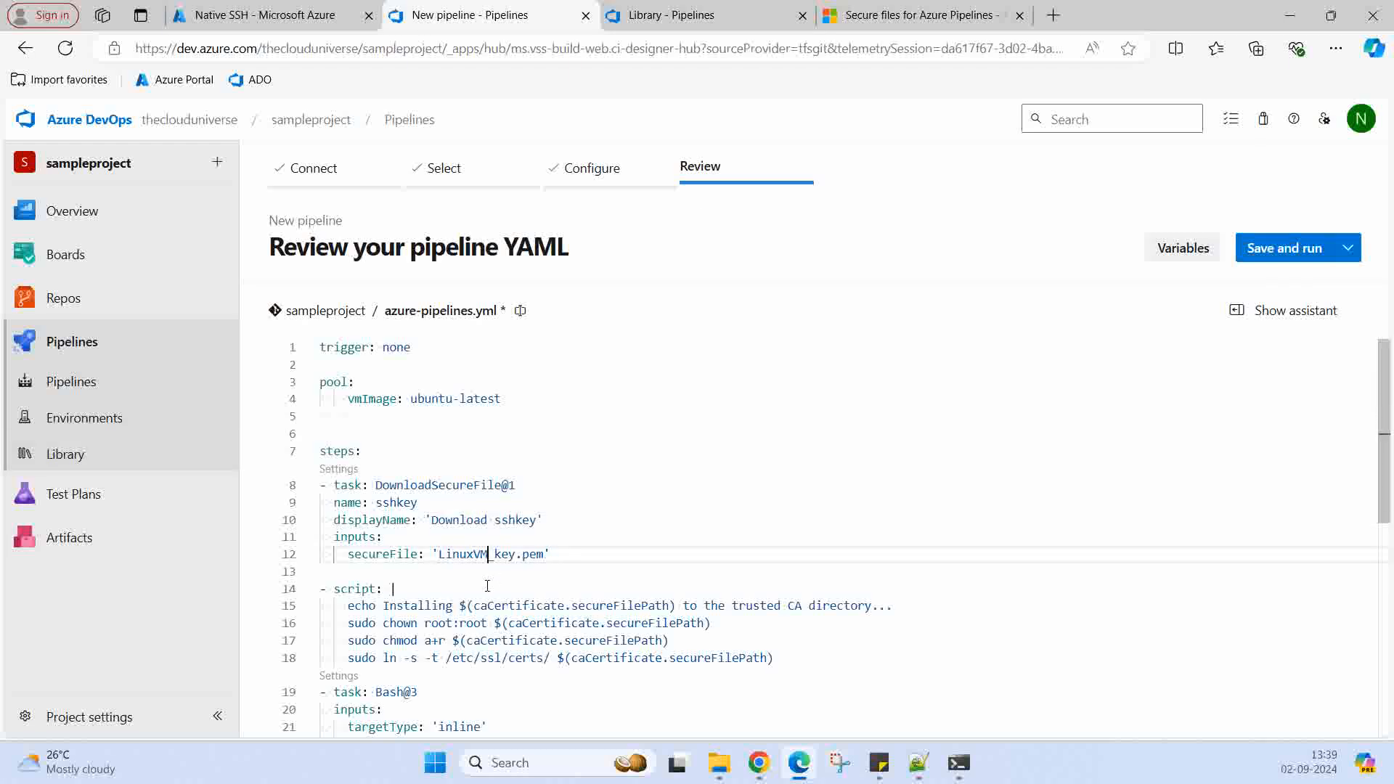
# Replace caCertificate with sshkey in the echo, chown, chmod and ln lines of the script step
pyautogui.scroll(-1, 436, 581)
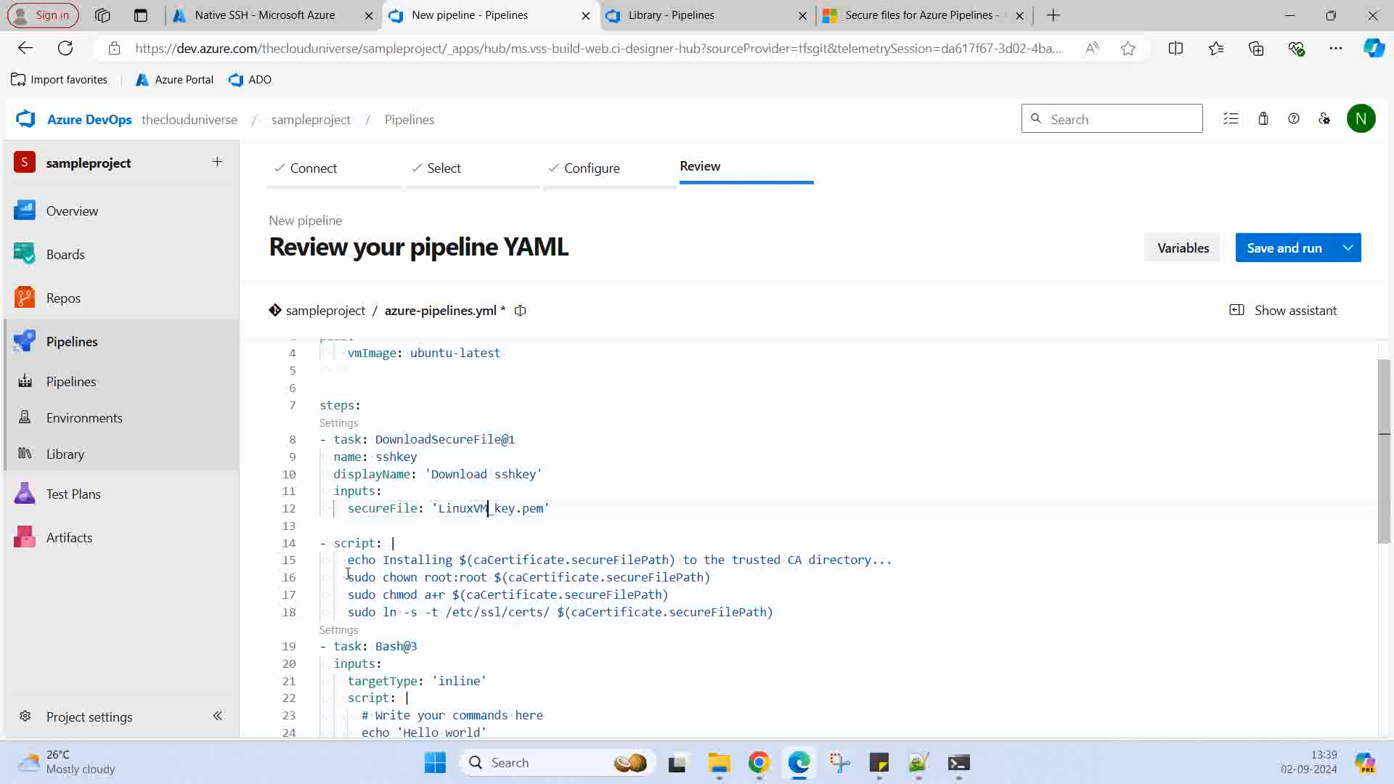
pyautogui.doubleClick(393, 456)
pyautogui.hotkey('ctrl', 'c')
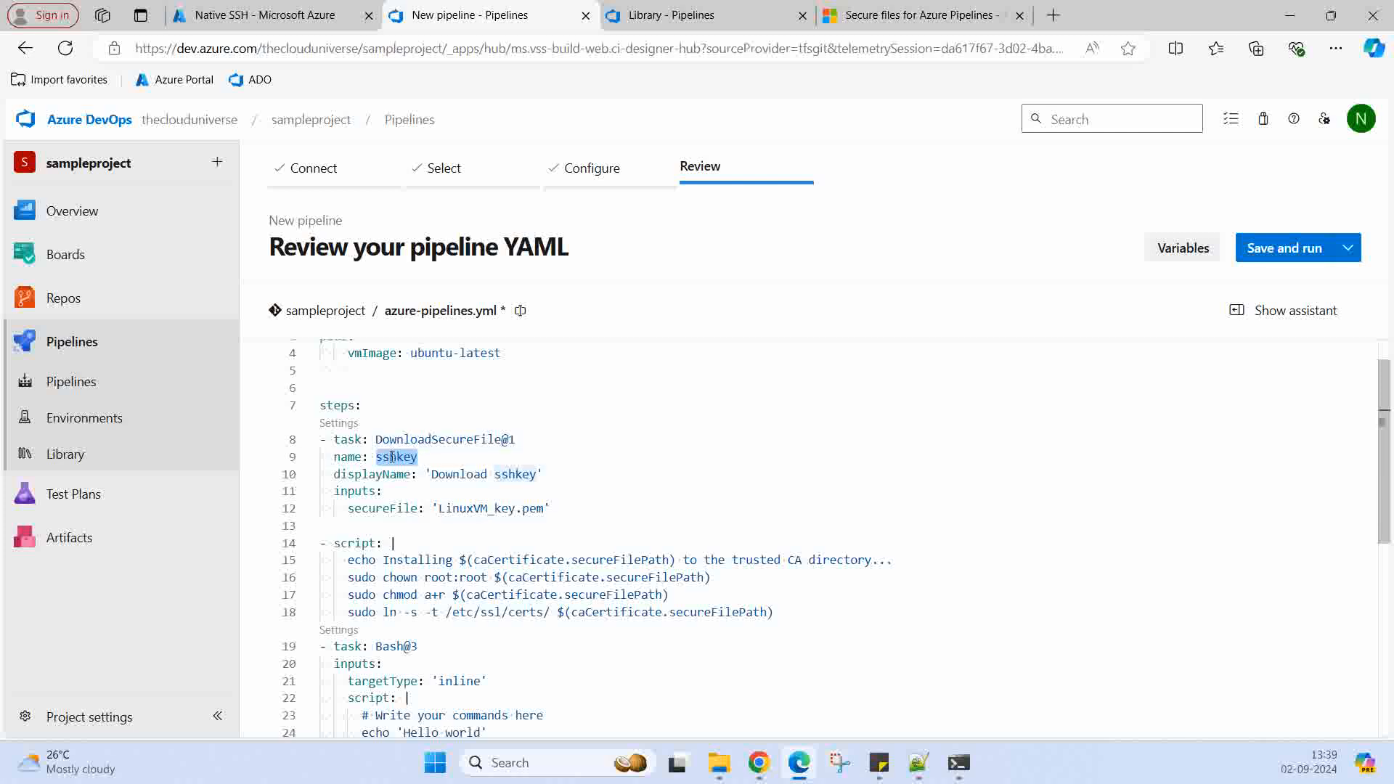
pyautogui.doubleClick(492, 560)
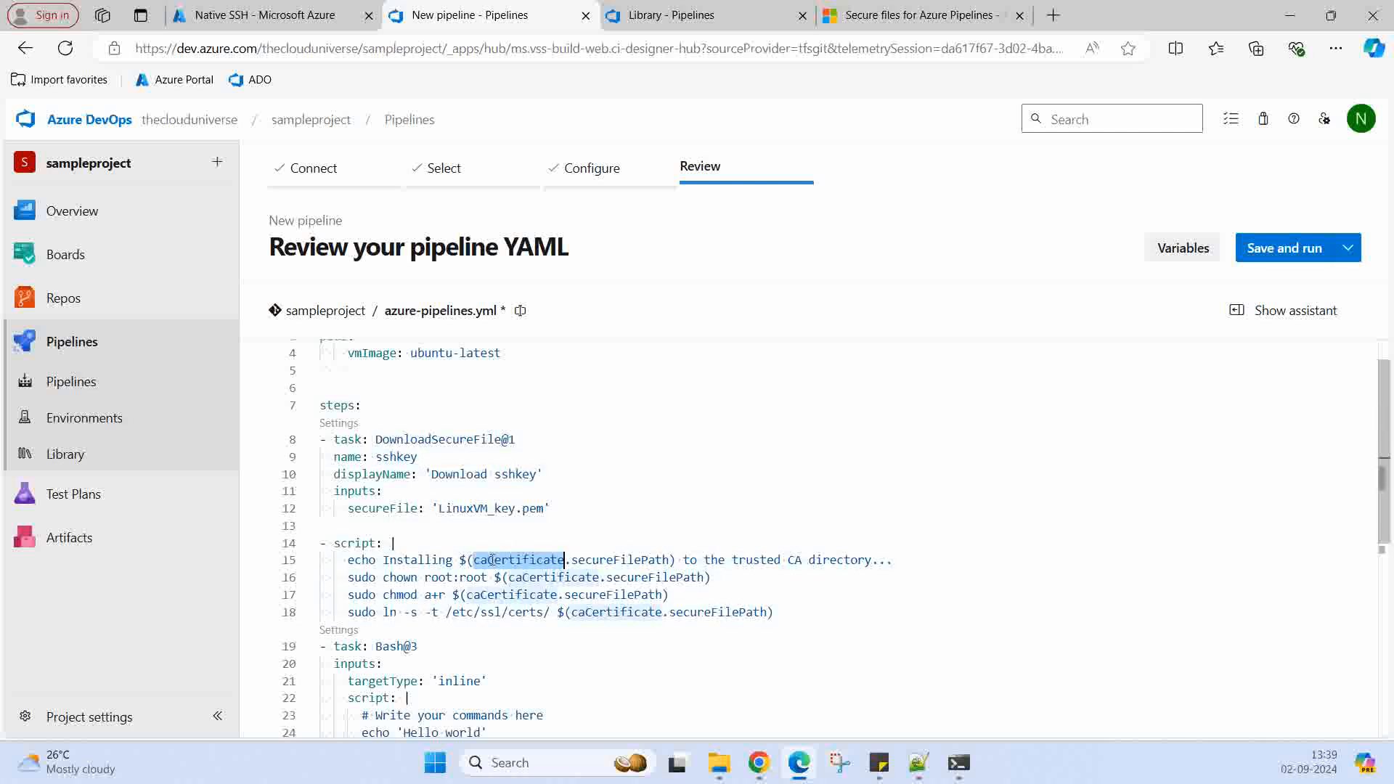
pyautogui.hotkey('ctrl', 'v')
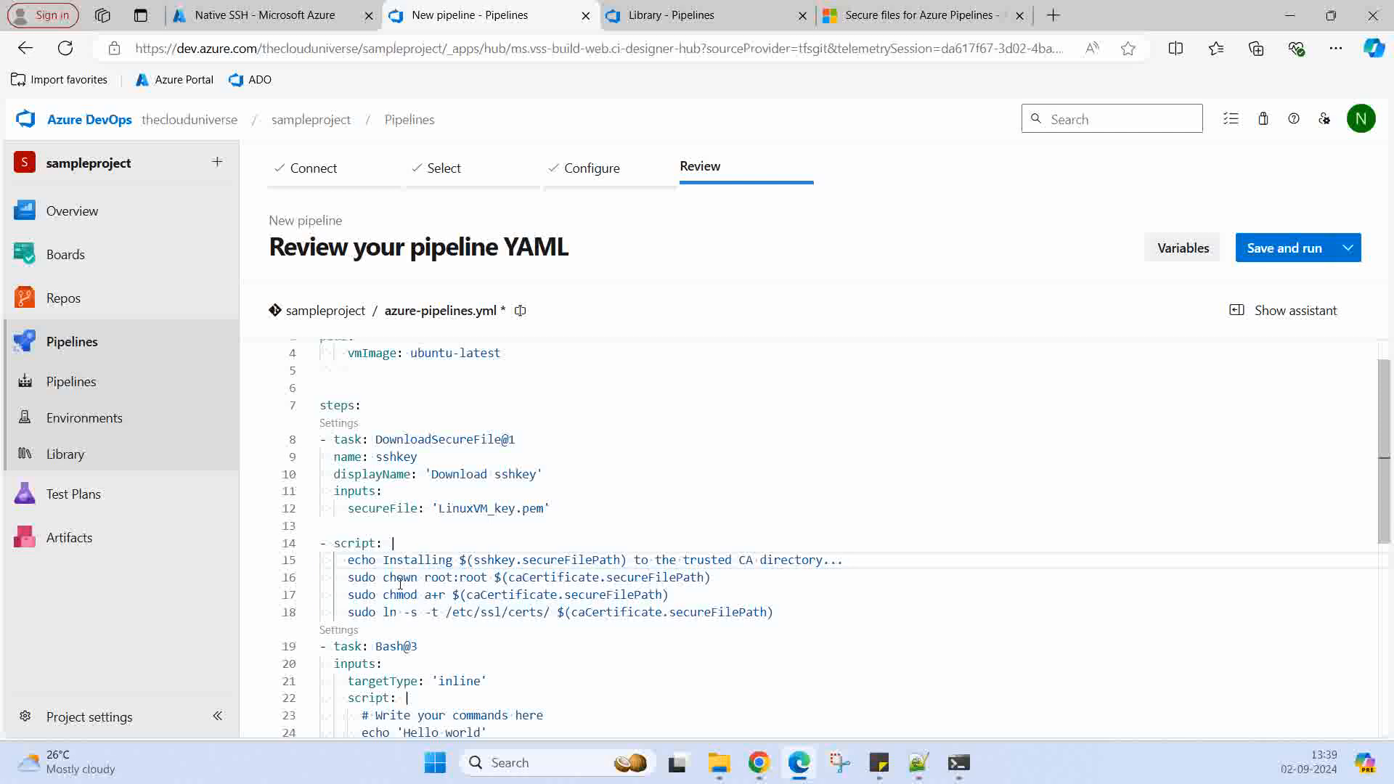
pyautogui.doubleClick(537, 577)
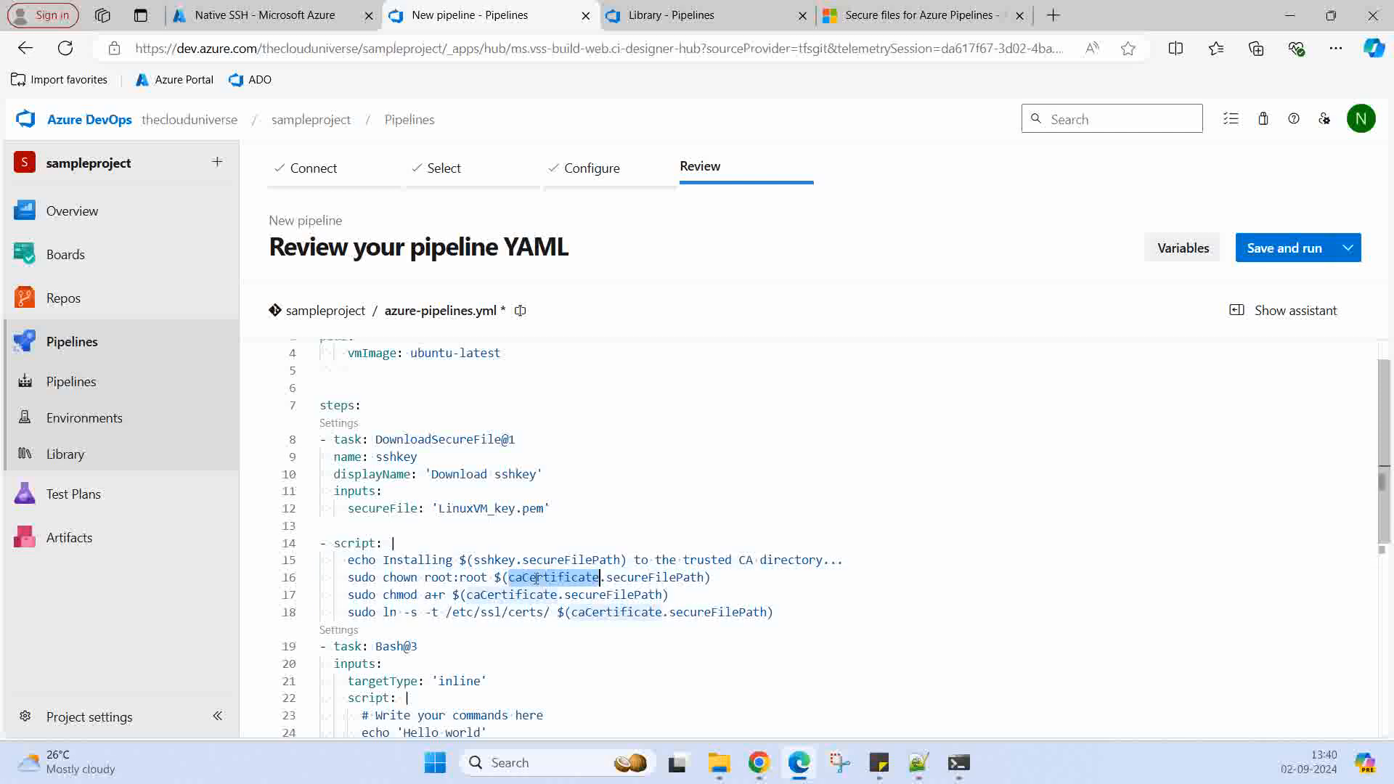
pyautogui.hotkey('ctrl', 'v')
pyautogui.click(497, 595)
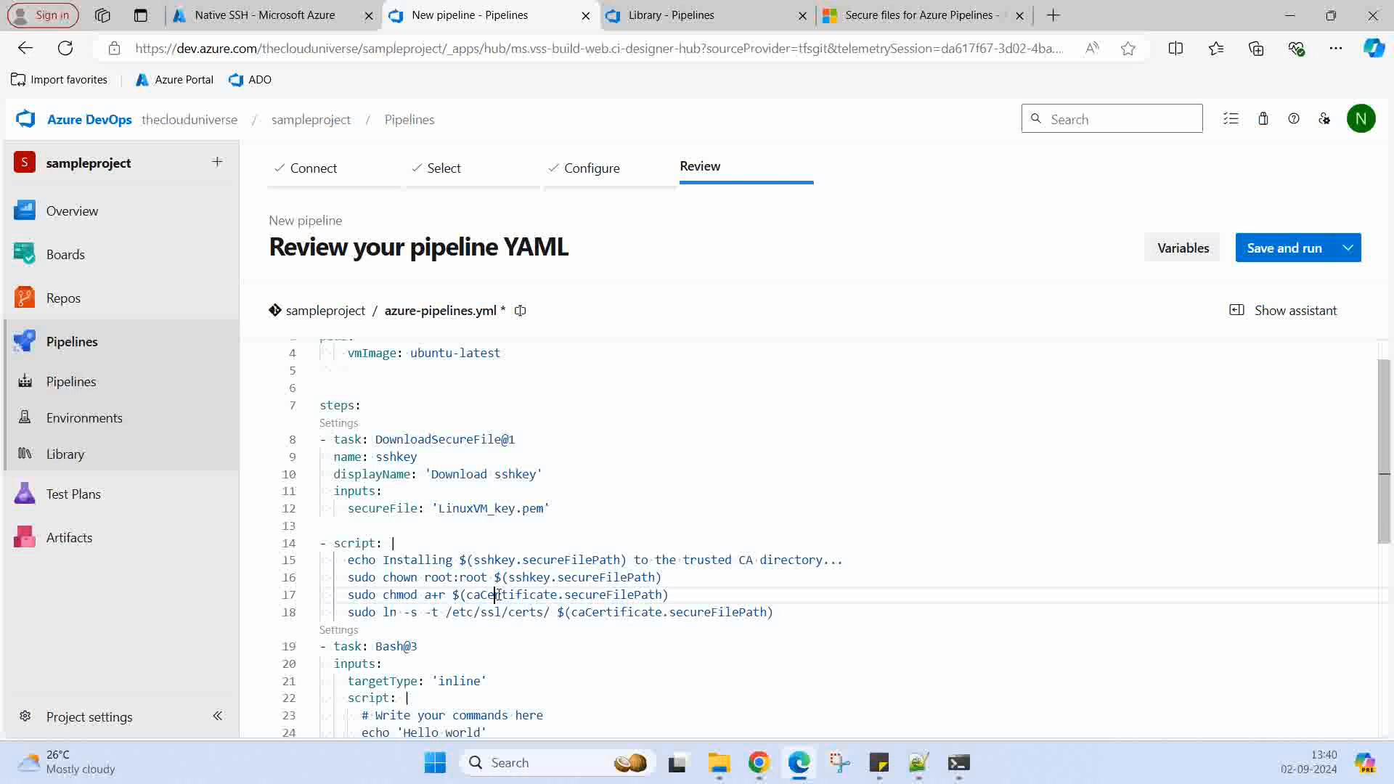
pyautogui.doubleClick(498, 595)
pyautogui.hotkey('ctrl', 'v')
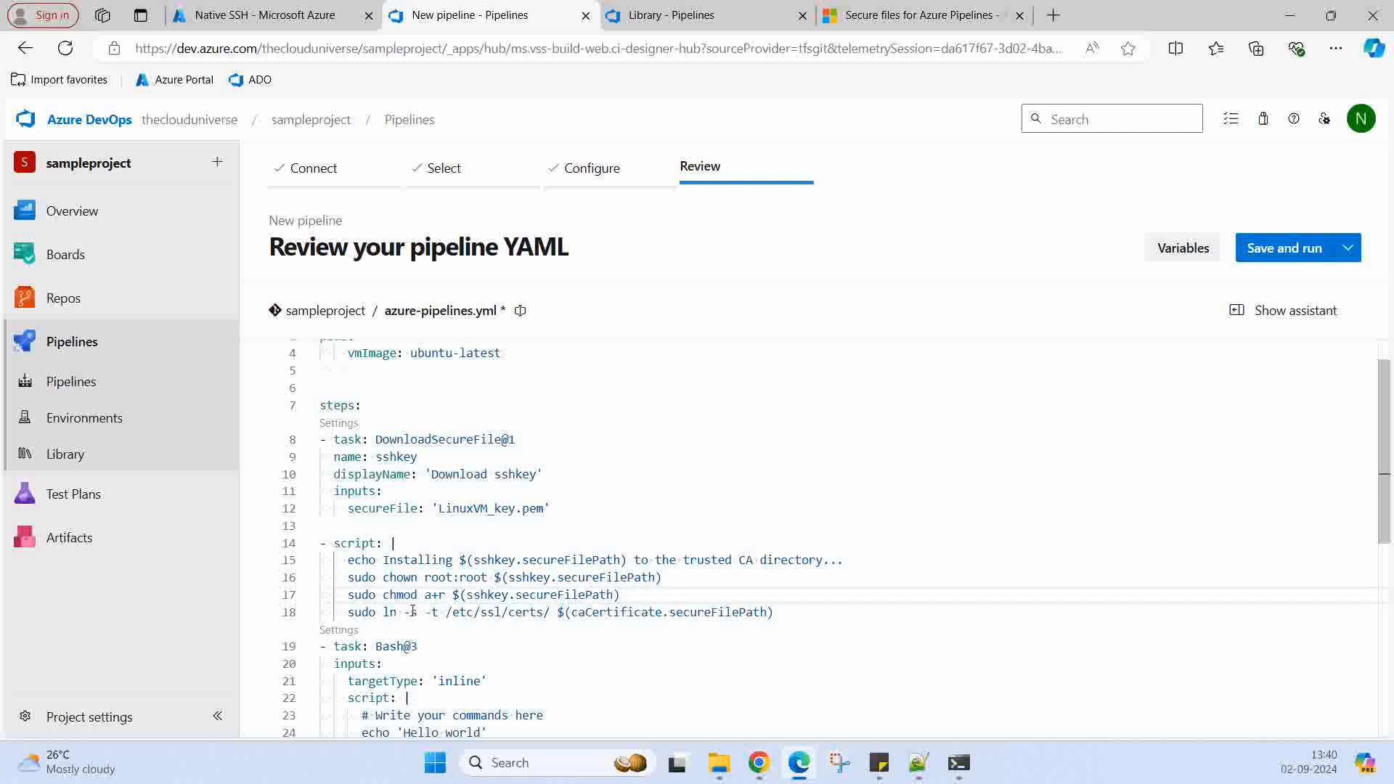
pyautogui.doubleClick(609, 613)
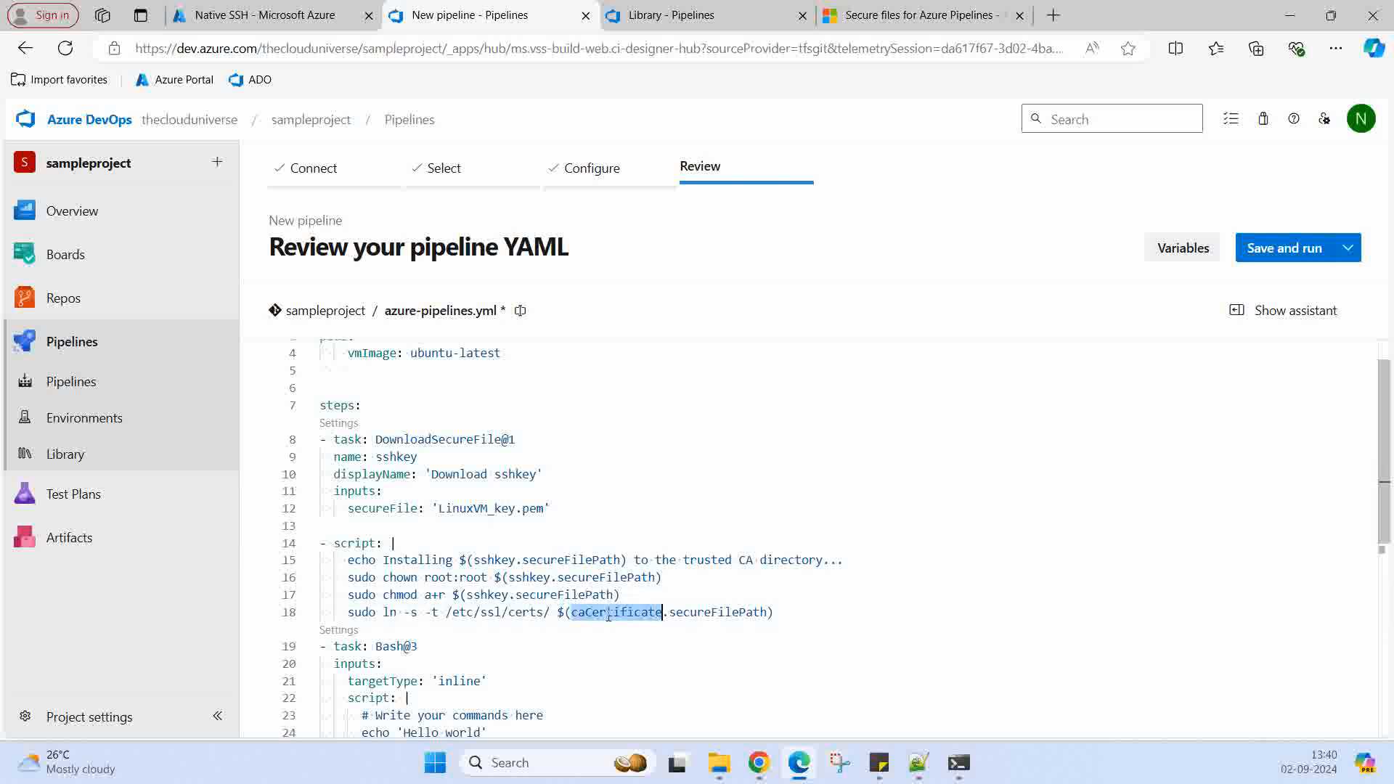
pyautogui.hotkey('ctrl', 'v')
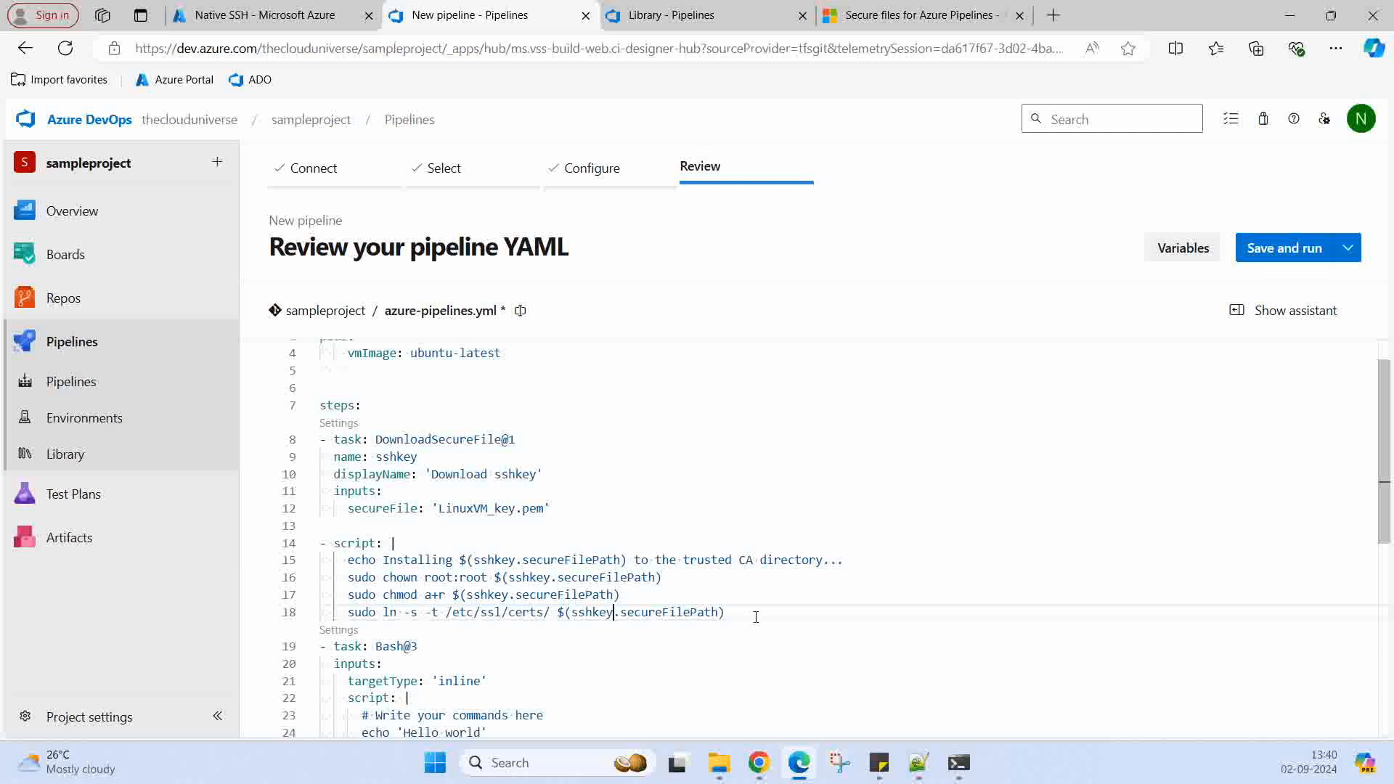
# Delete the existing Bash@3 task with its inline script, through the exit line, from the end of the pipeline YAML
pyautogui.scroll(-2, 756, 617)
pyautogui.moveTo(327, 510); pyautogui.dragTo(1035, 616)
pyautogui.press('Delete')
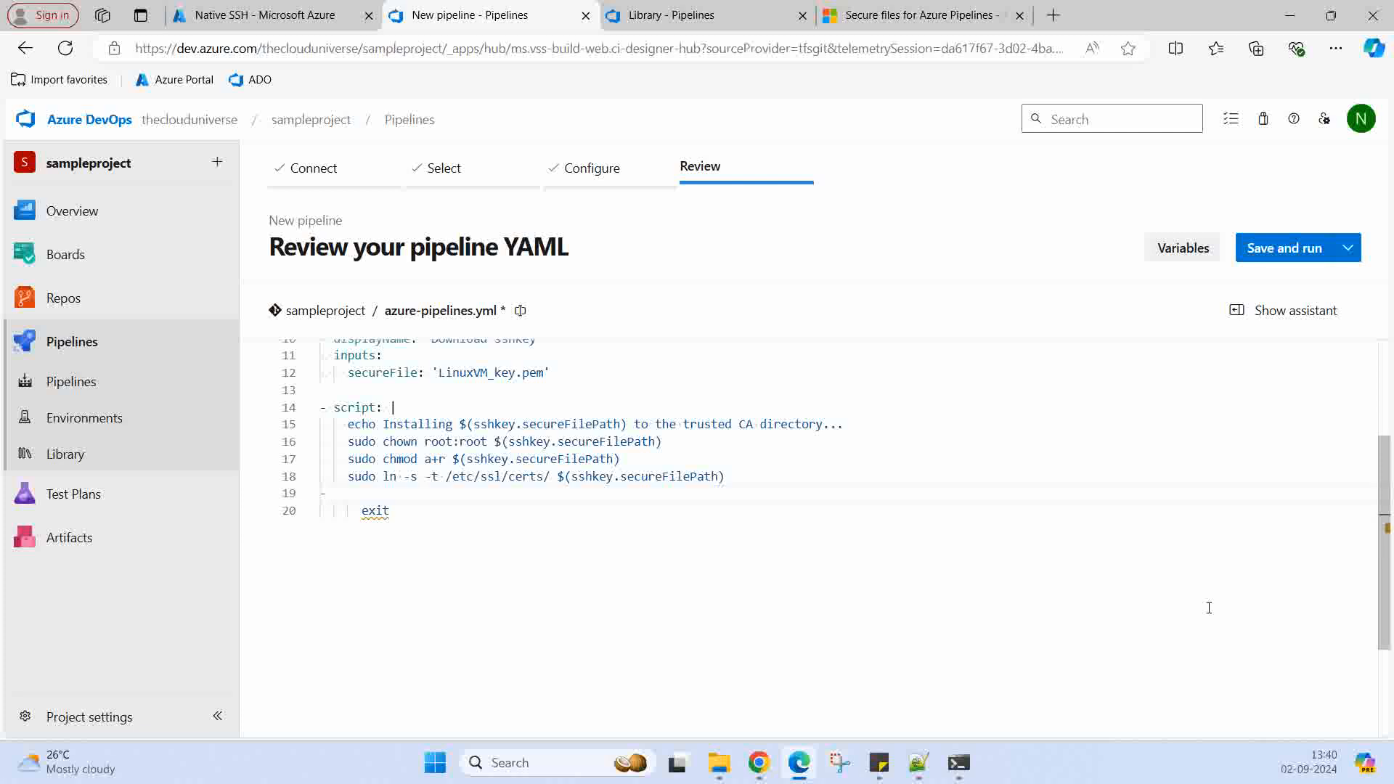
pyautogui.moveTo(405, 519); pyautogui.dragTo(321, 499)
pyautogui.press('Delete')
pyautogui.scroll(3, 349, 465)
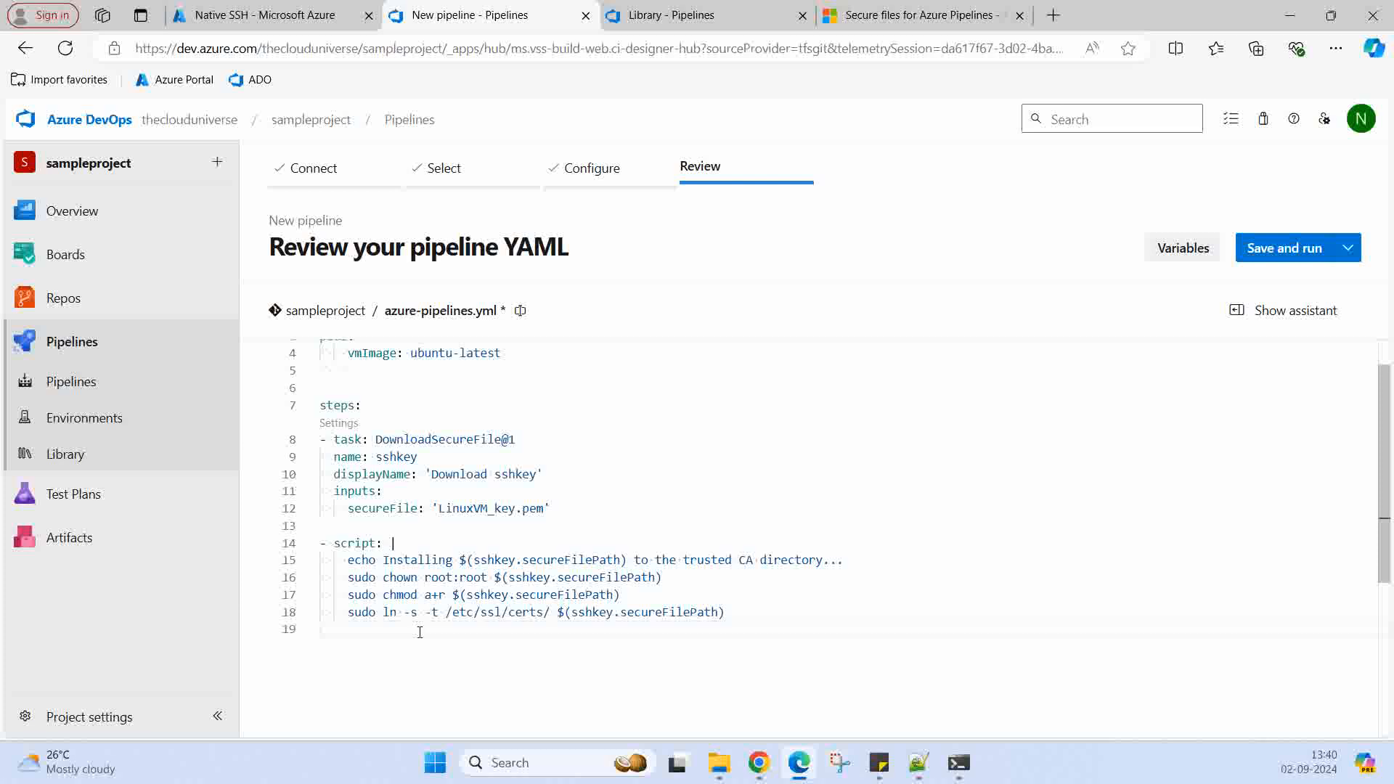
pyautogui.scroll(2, 422, 581)
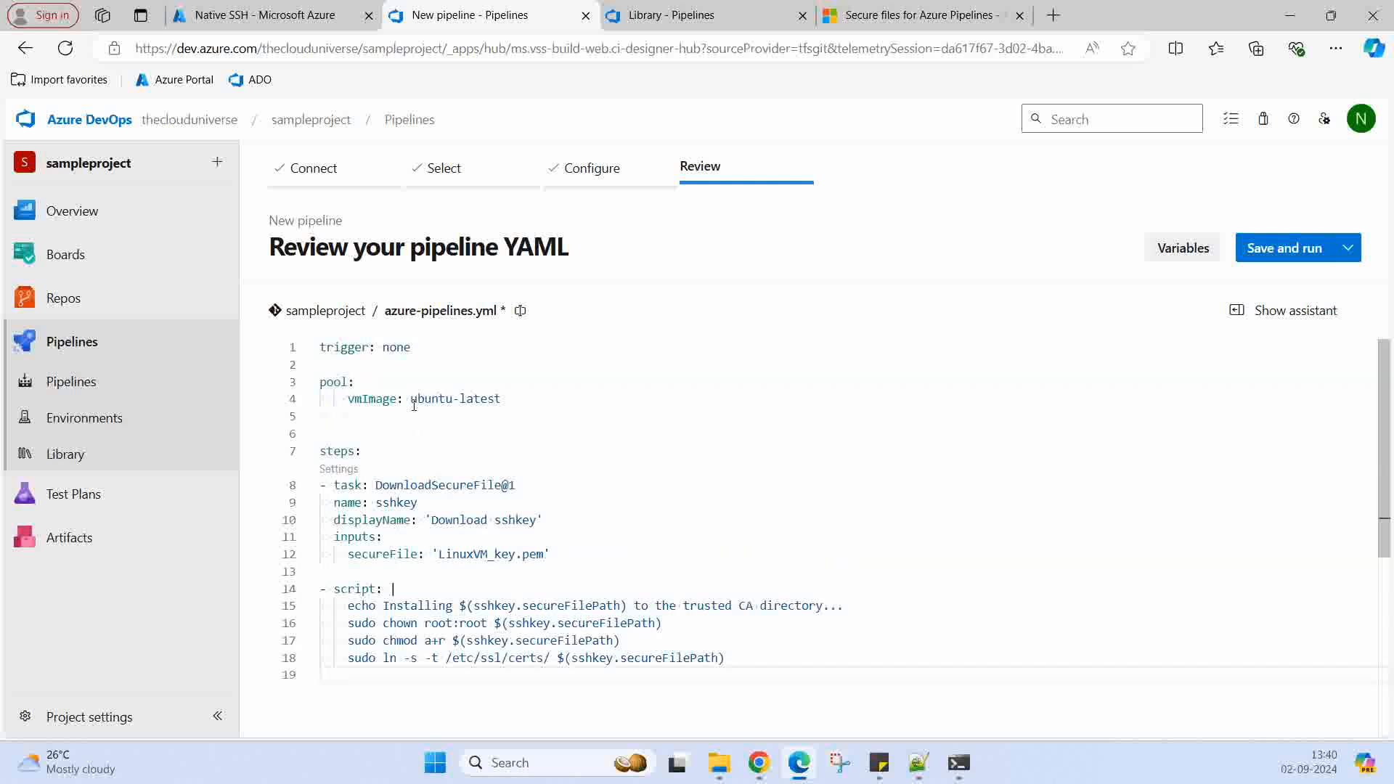
pyautogui.moveTo(411, 399); pyautogui.dragTo(503, 400)
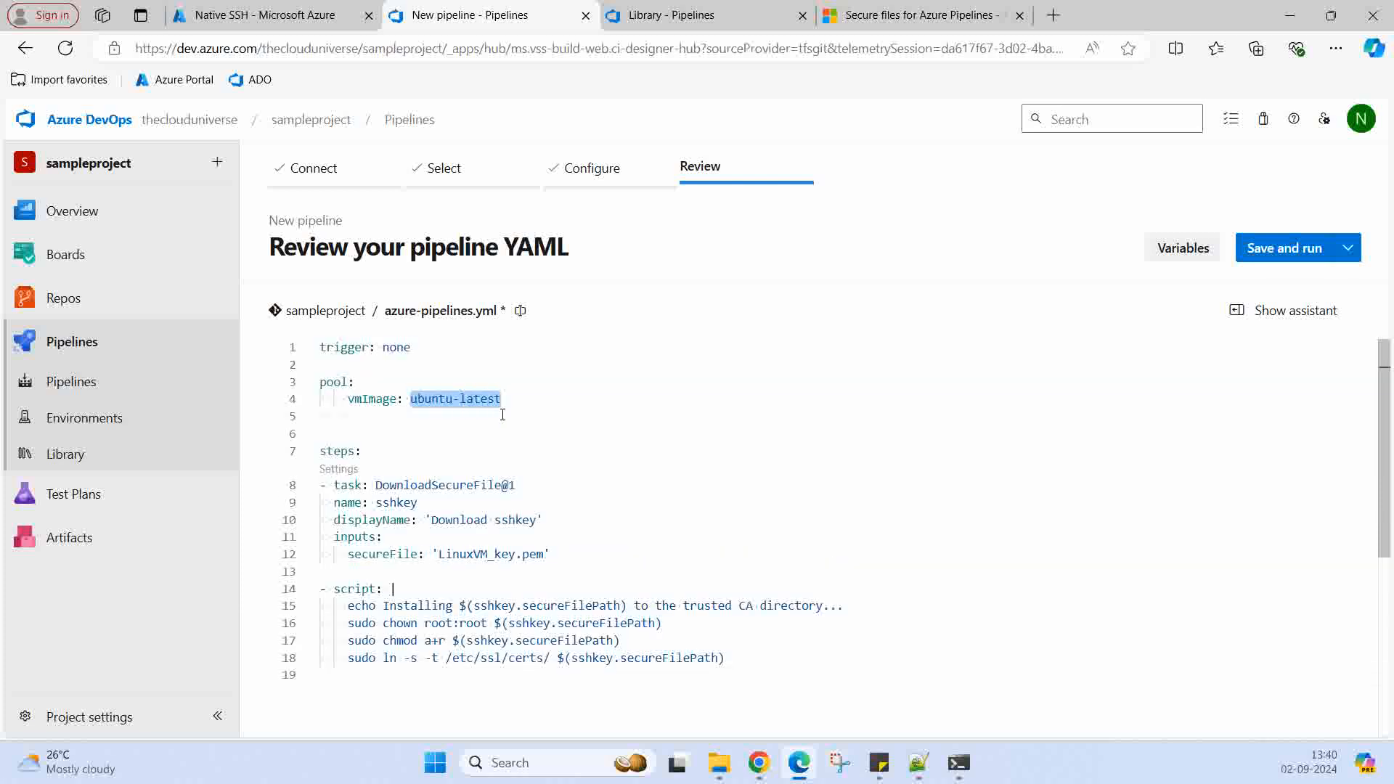
pyautogui.scroll(-2, 560, 554)
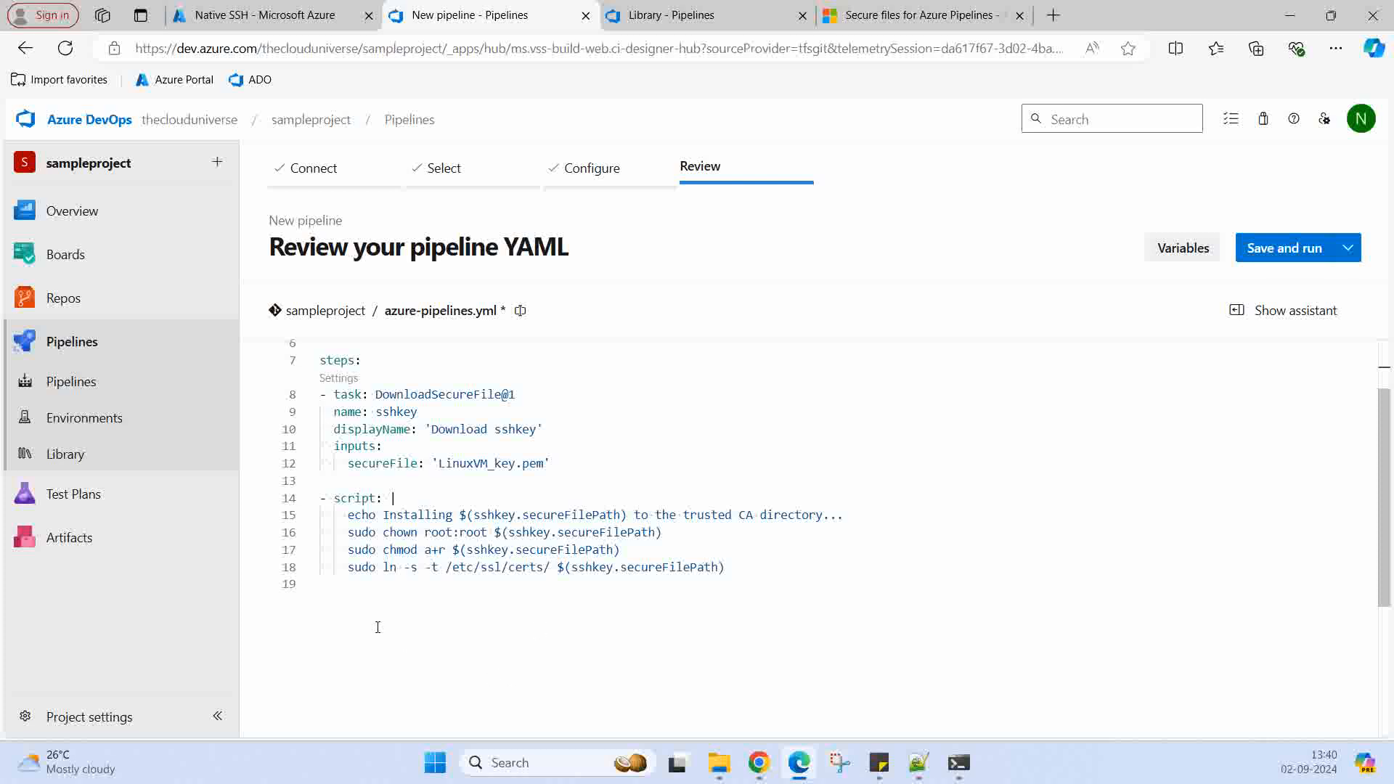
pyautogui.click(265, 14)
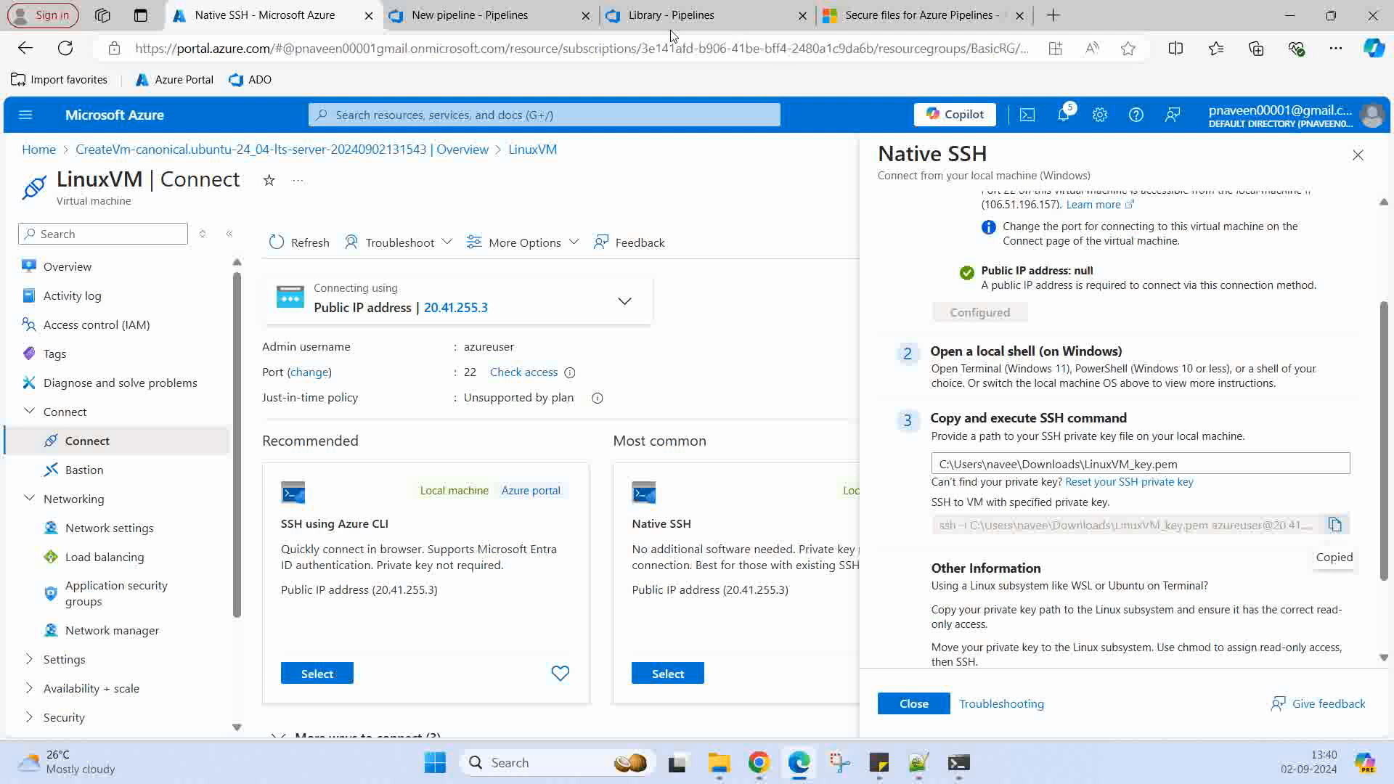
pyautogui.click(468, 11)
# Add a new Bash@3 task entry on a new line below the script step, leaving a blank line between them
pyautogui.click(322, 587)
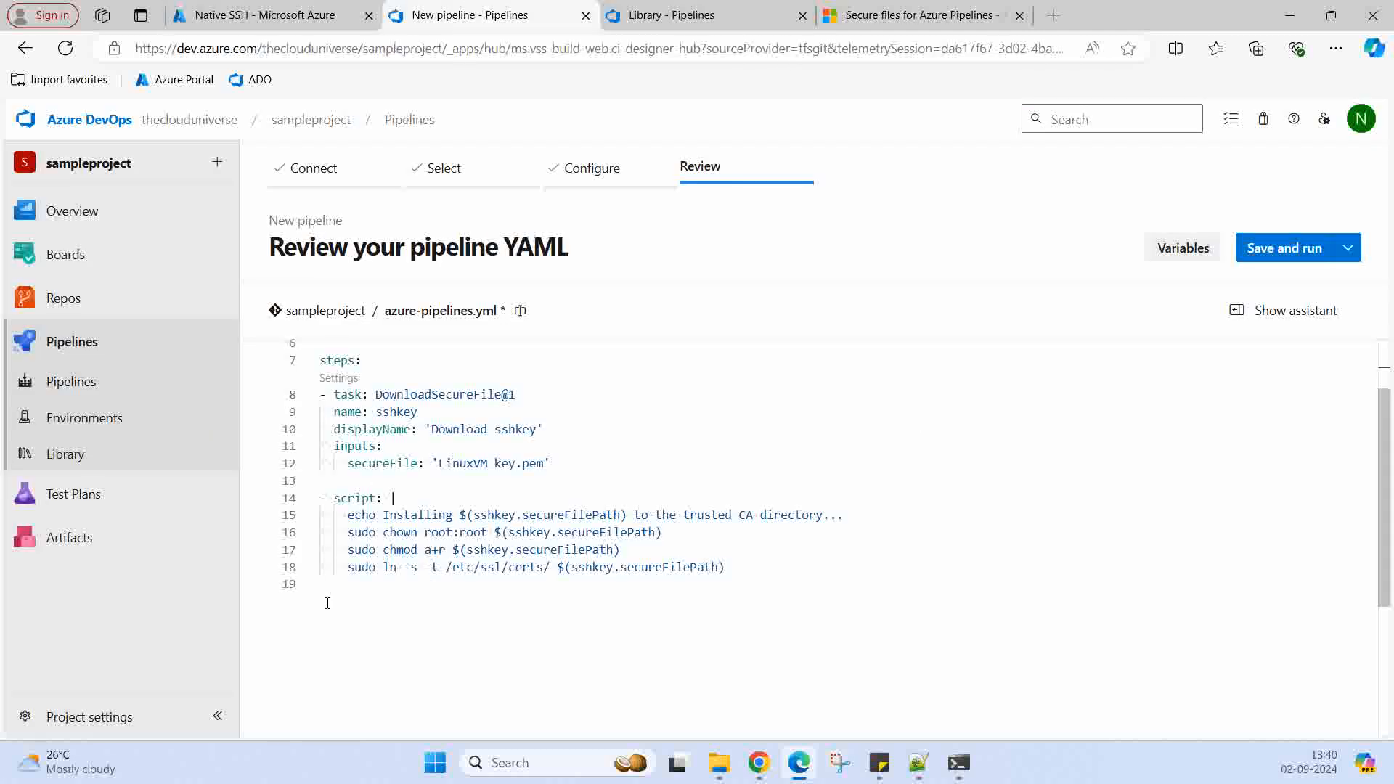
pyautogui.press('Return')
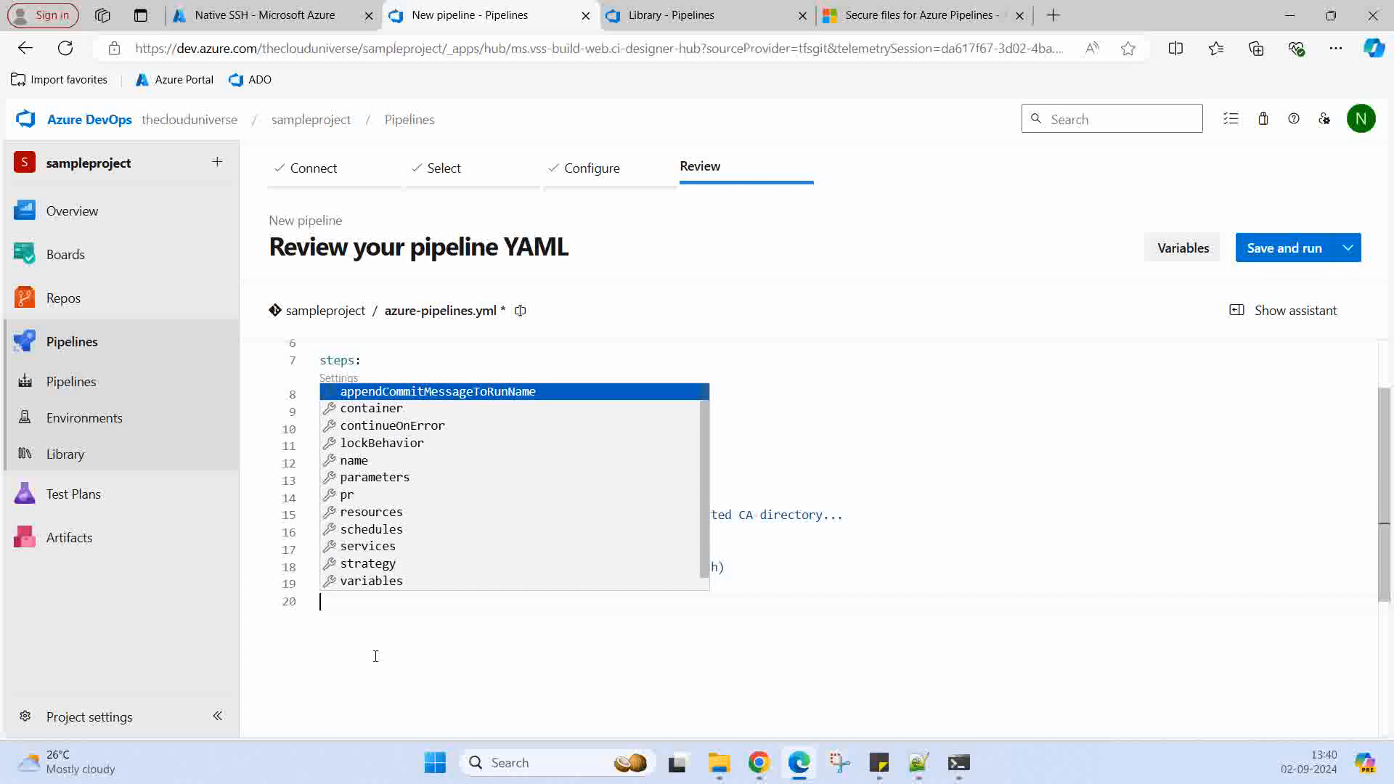
pyautogui.write('-')
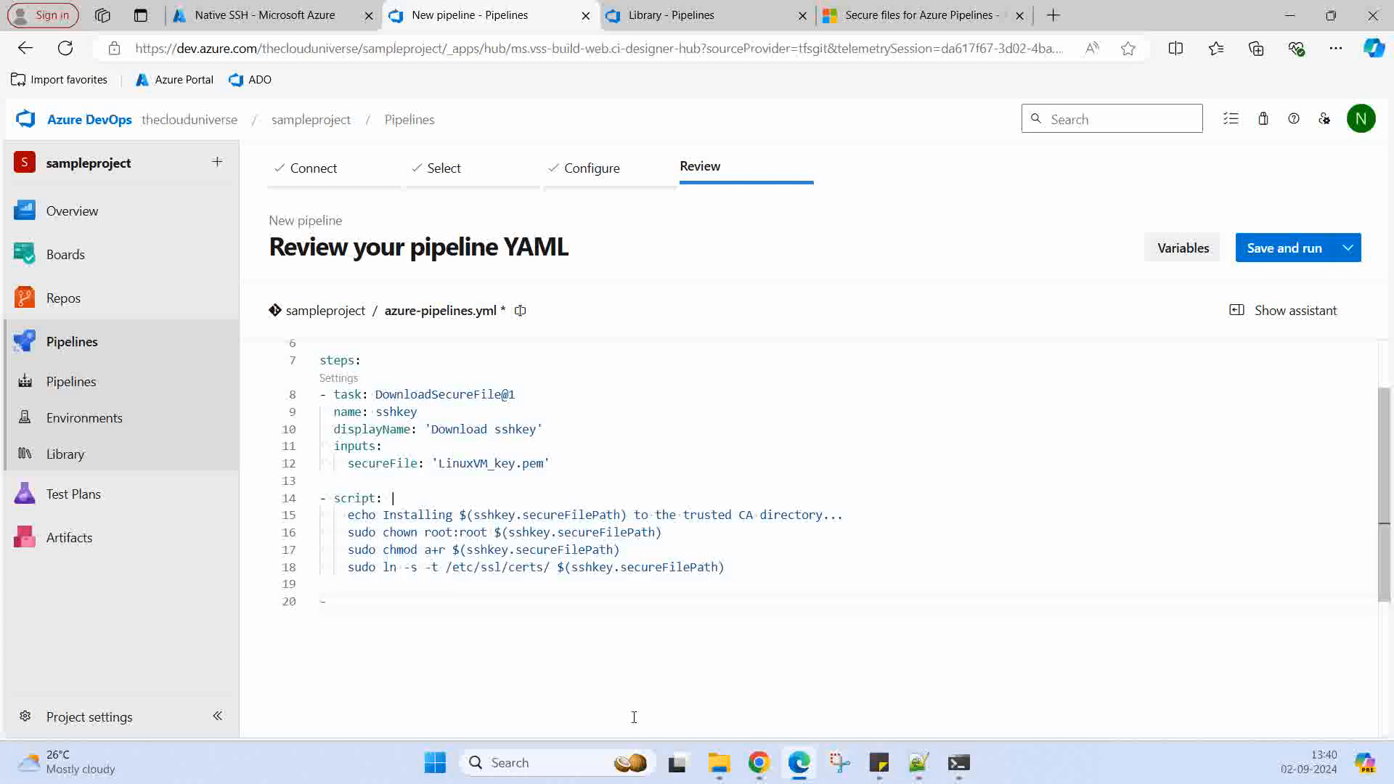
pyautogui.hotkey('alt', 'Tab')
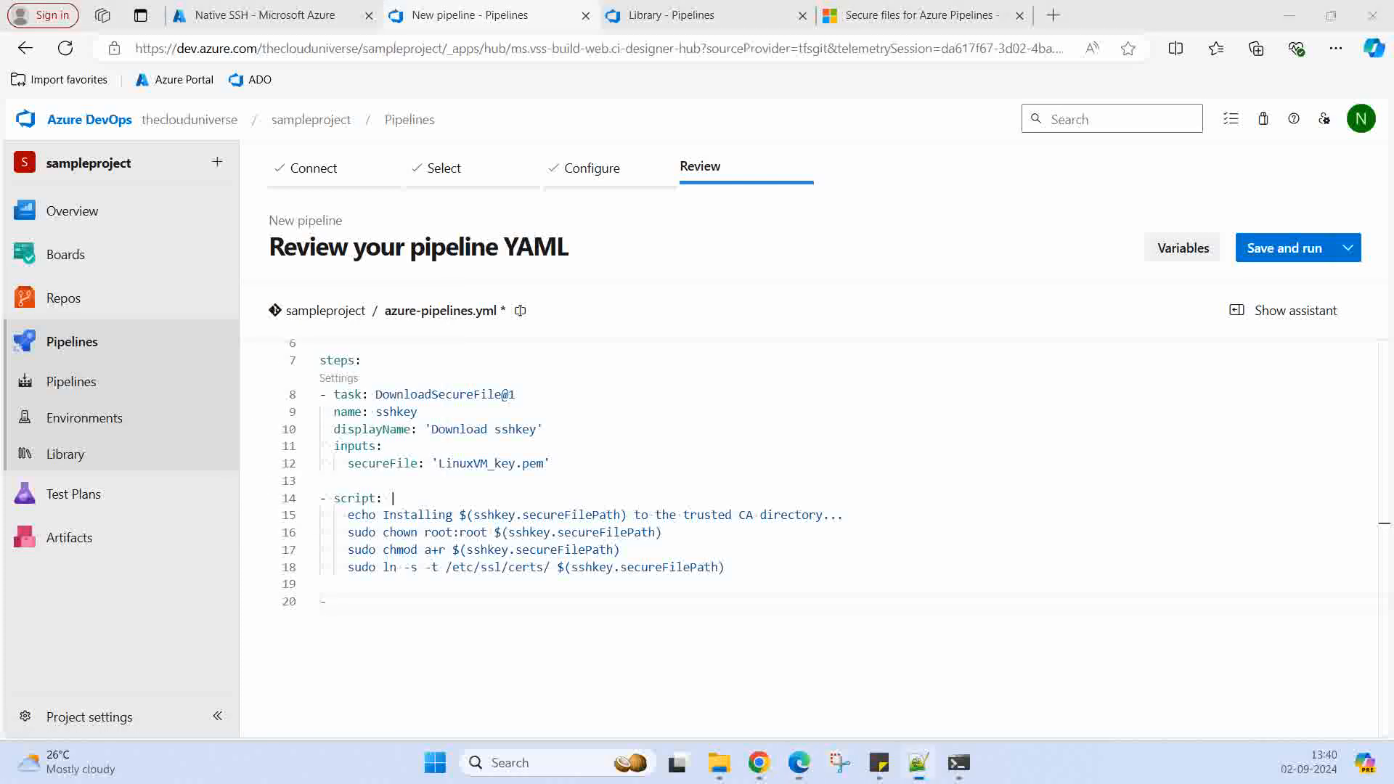
pyautogui.click(332, 644)
pyautogui.hotkey('ctrl', 'space')
pyautogui.write('t')
pyautogui.press('Return')
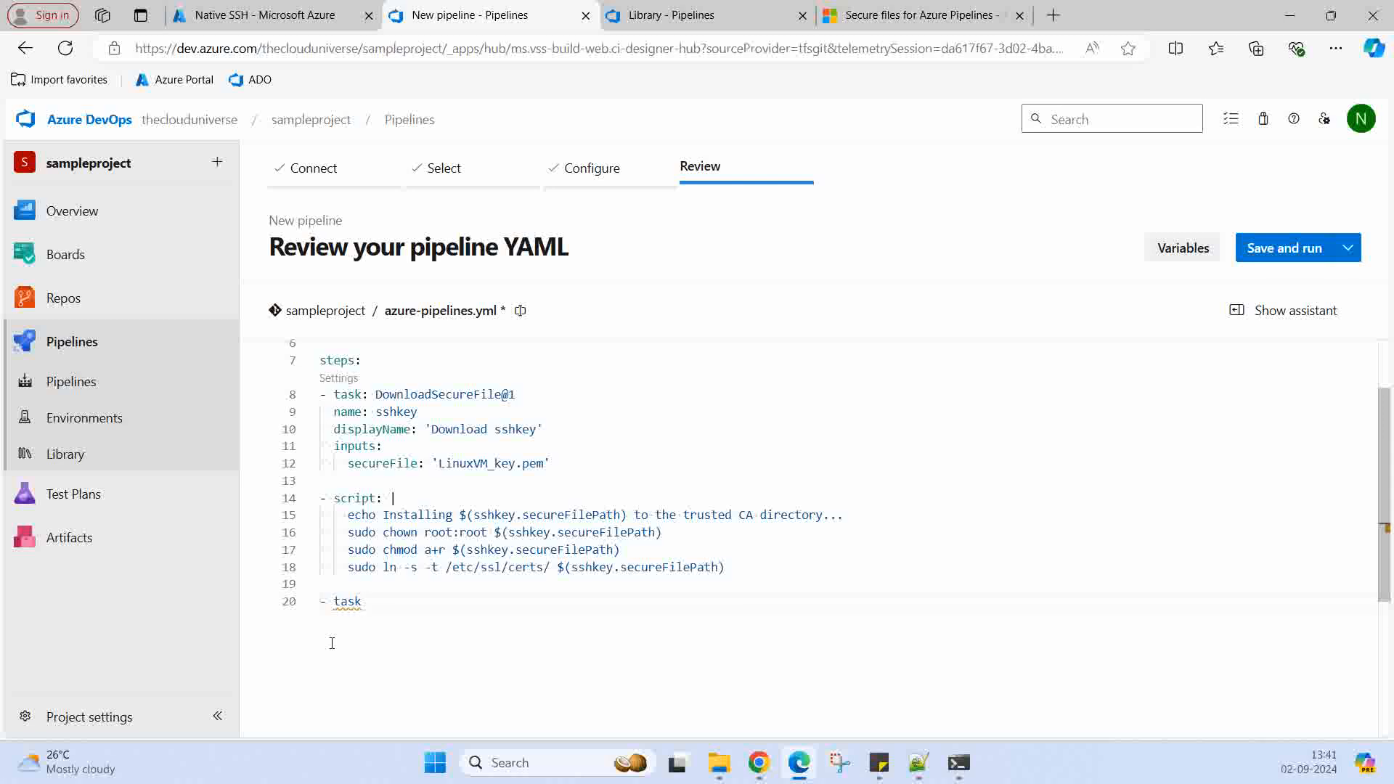
pyautogui.hotkey('ctrl', 'space')
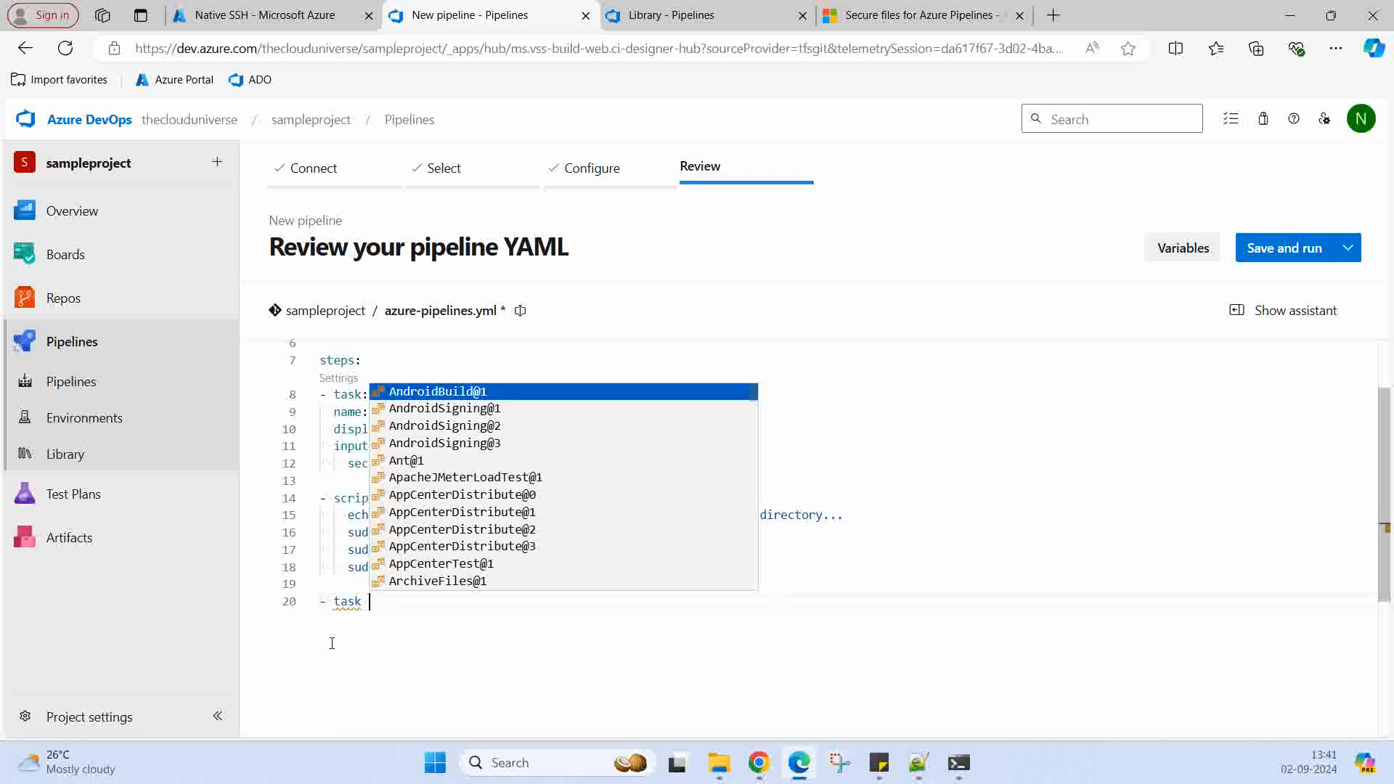
pyautogui.write(': ')
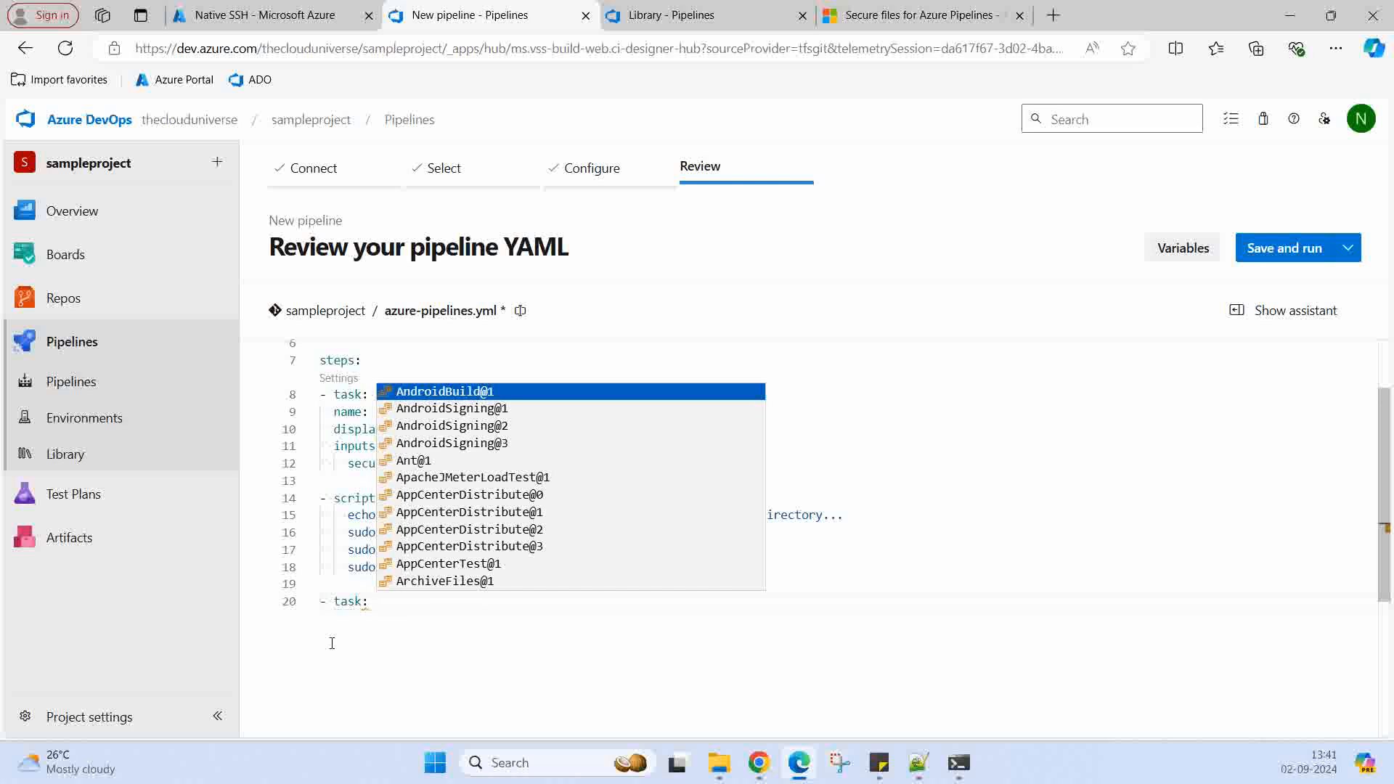
pyautogui.write('ba')
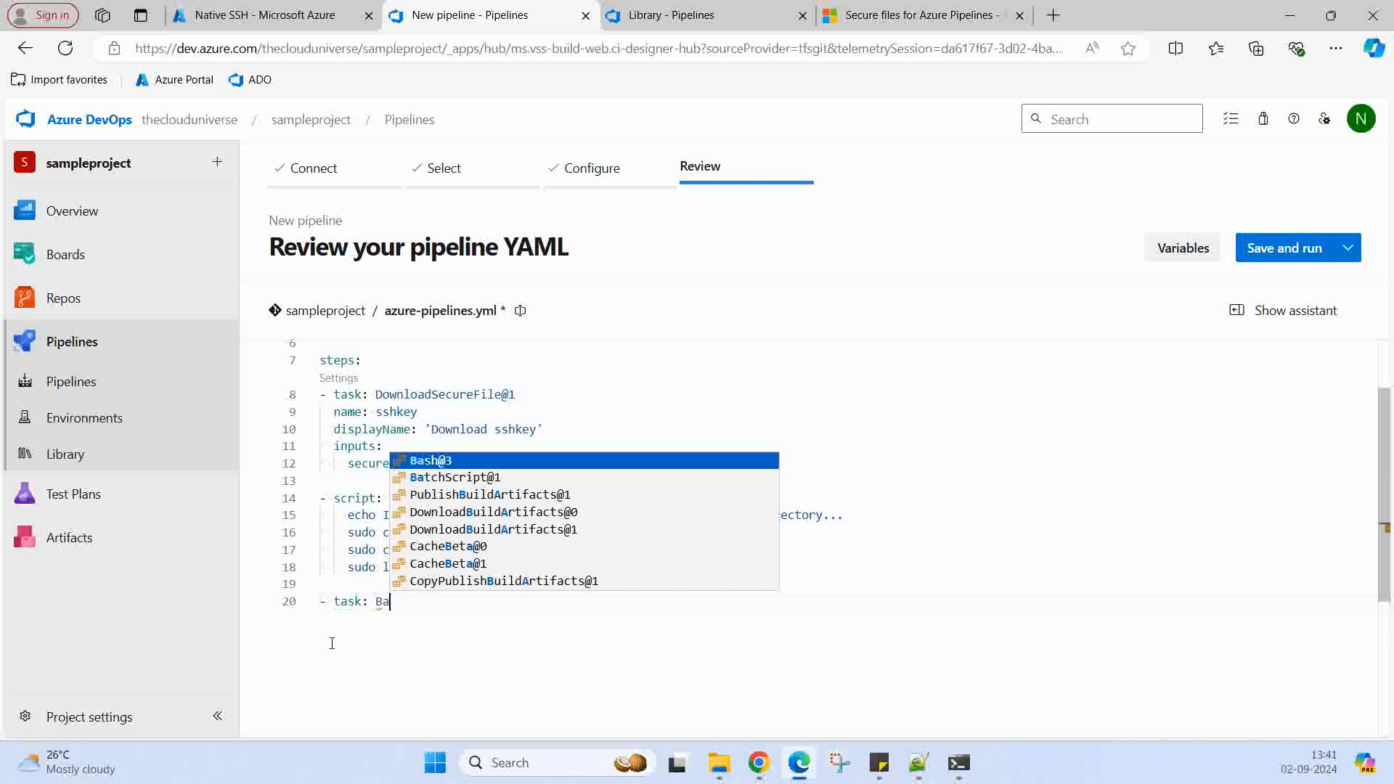
pyautogui.press('Return')
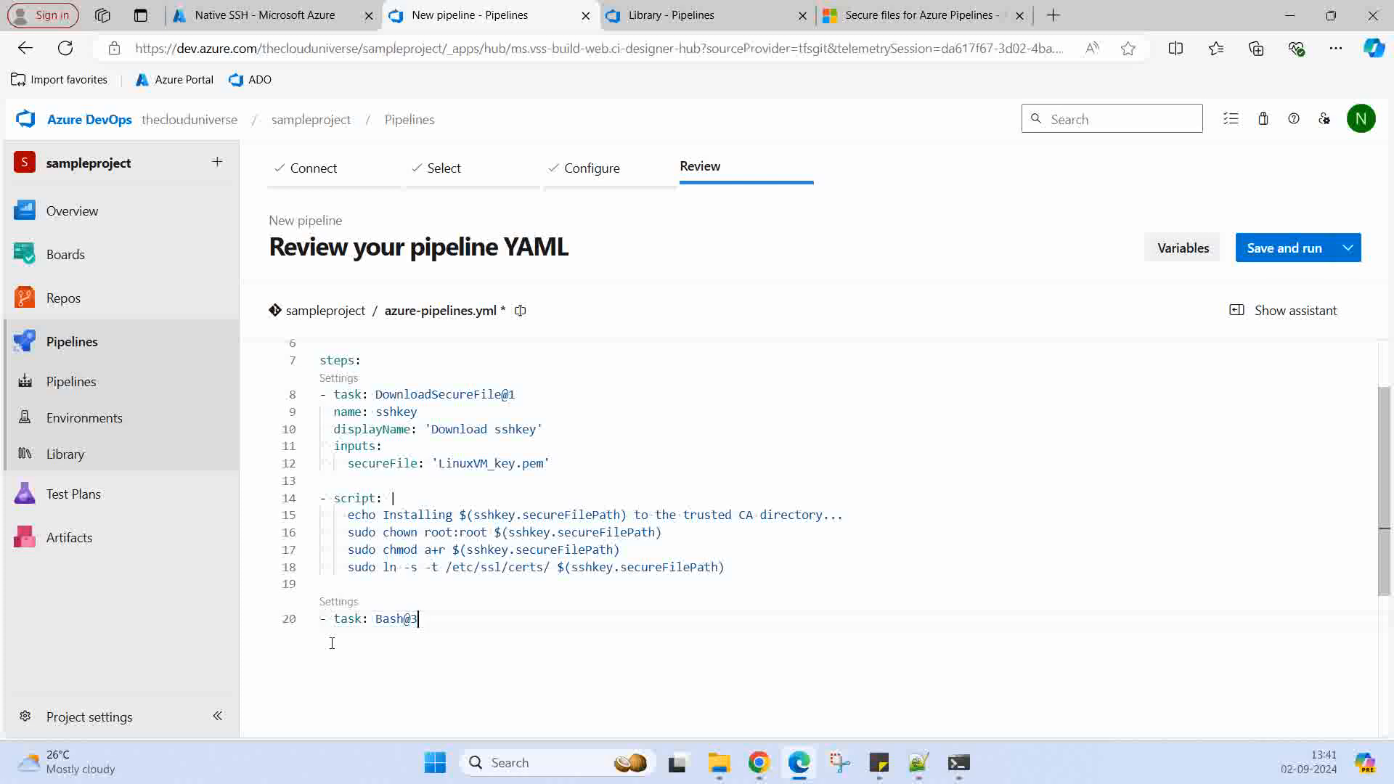
# Add an inputs section to the Bash@3 task with targetType set to inline
pyautogui.press('Return')
pyautogui.press('Escape')
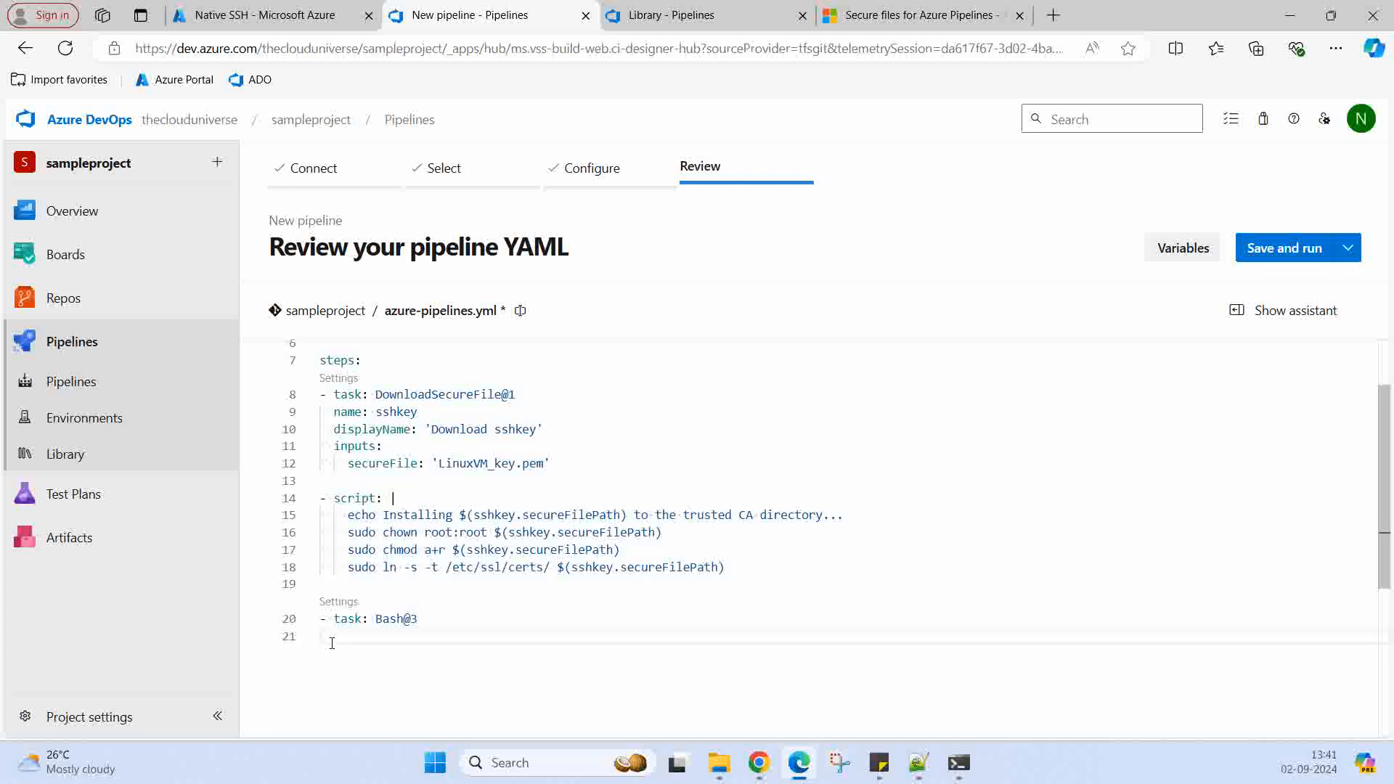
pyautogui.write('in')
pyautogui.press('Return')
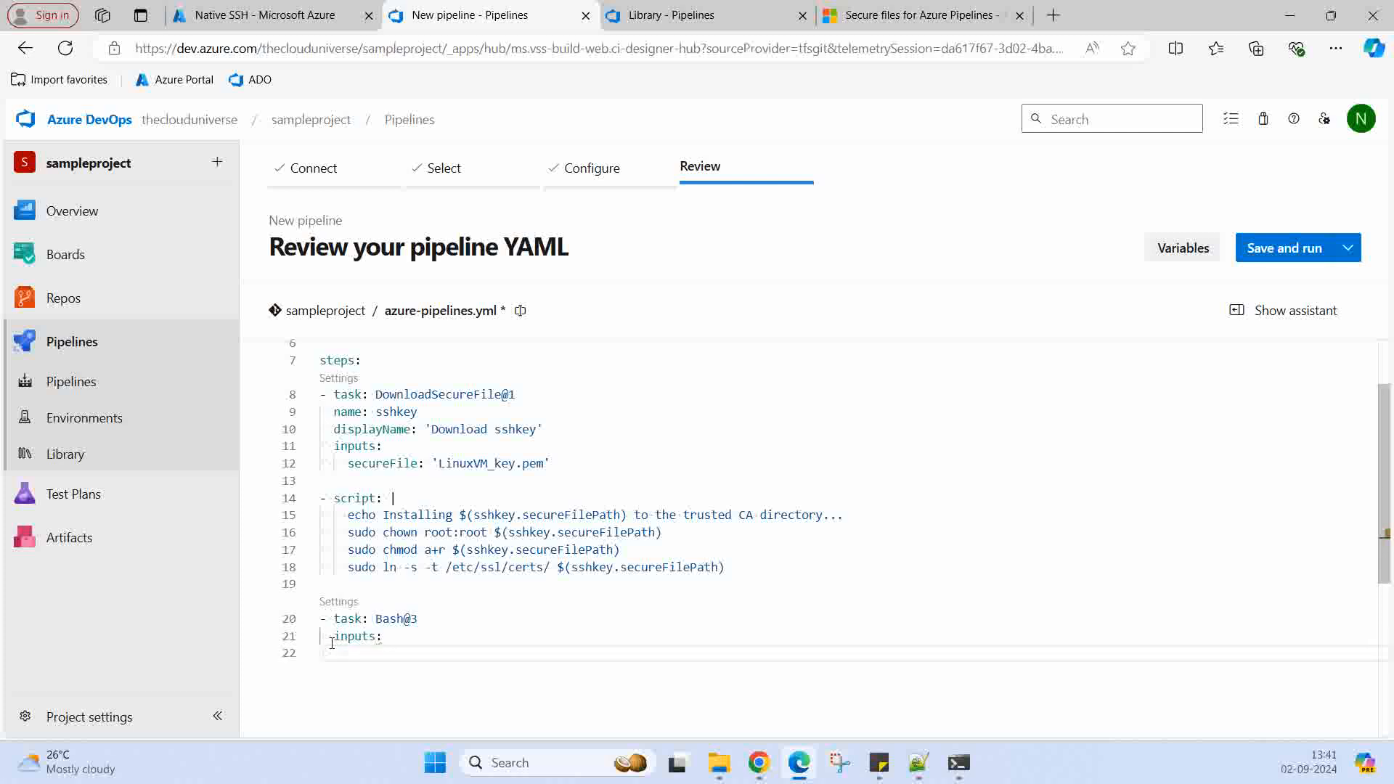
pyautogui.press('Return')
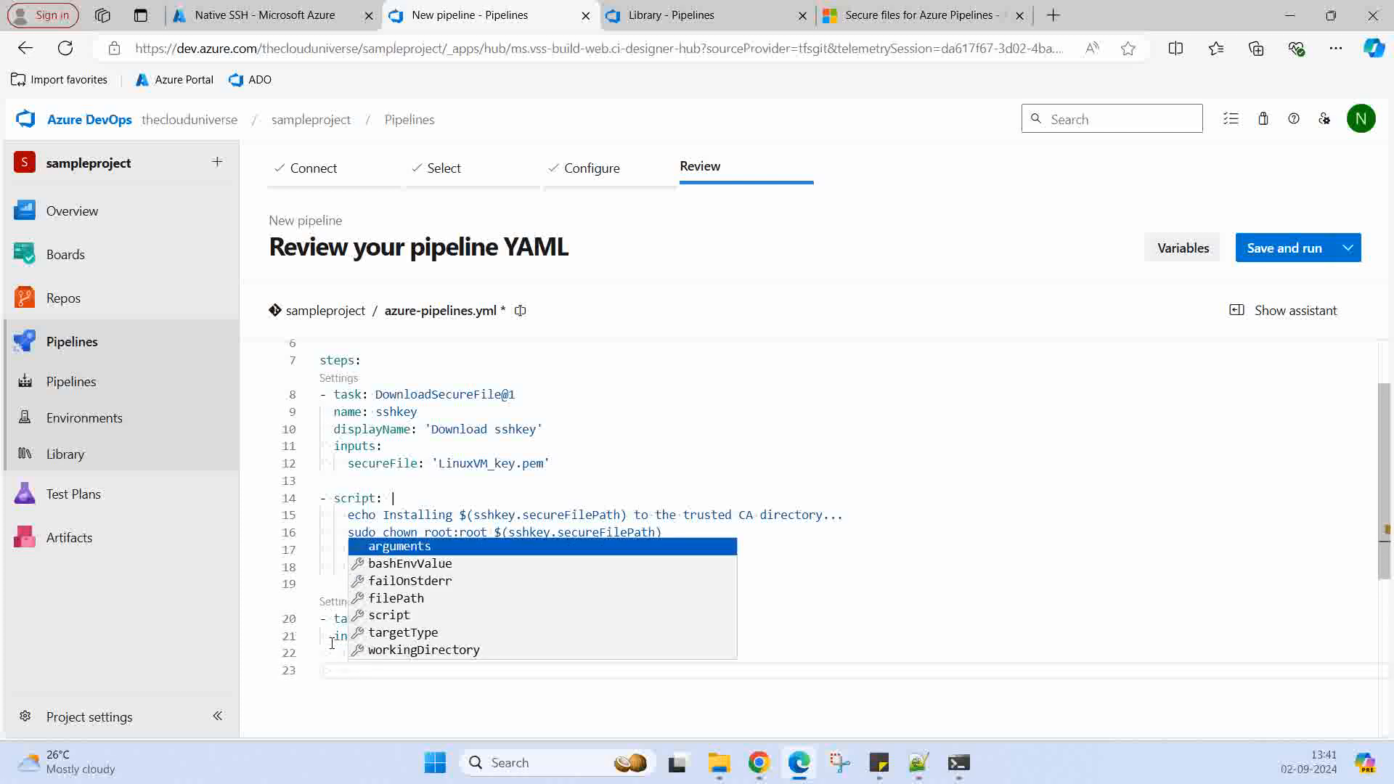
pyautogui.press('Down')
pyautogui.press('Down')
pyautogui.press('Down')
pyautogui.press('Down')
pyautogui.press('Down')
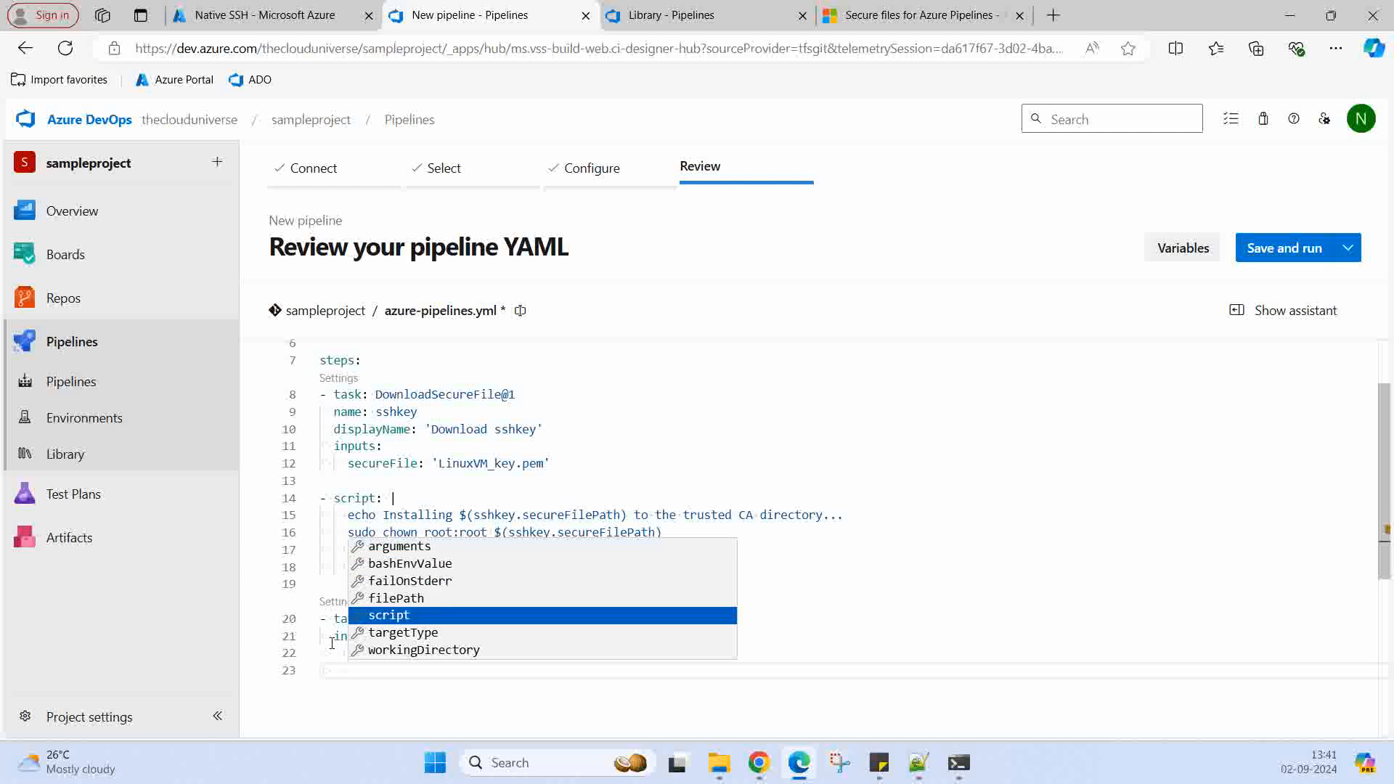
pyautogui.press('Return')
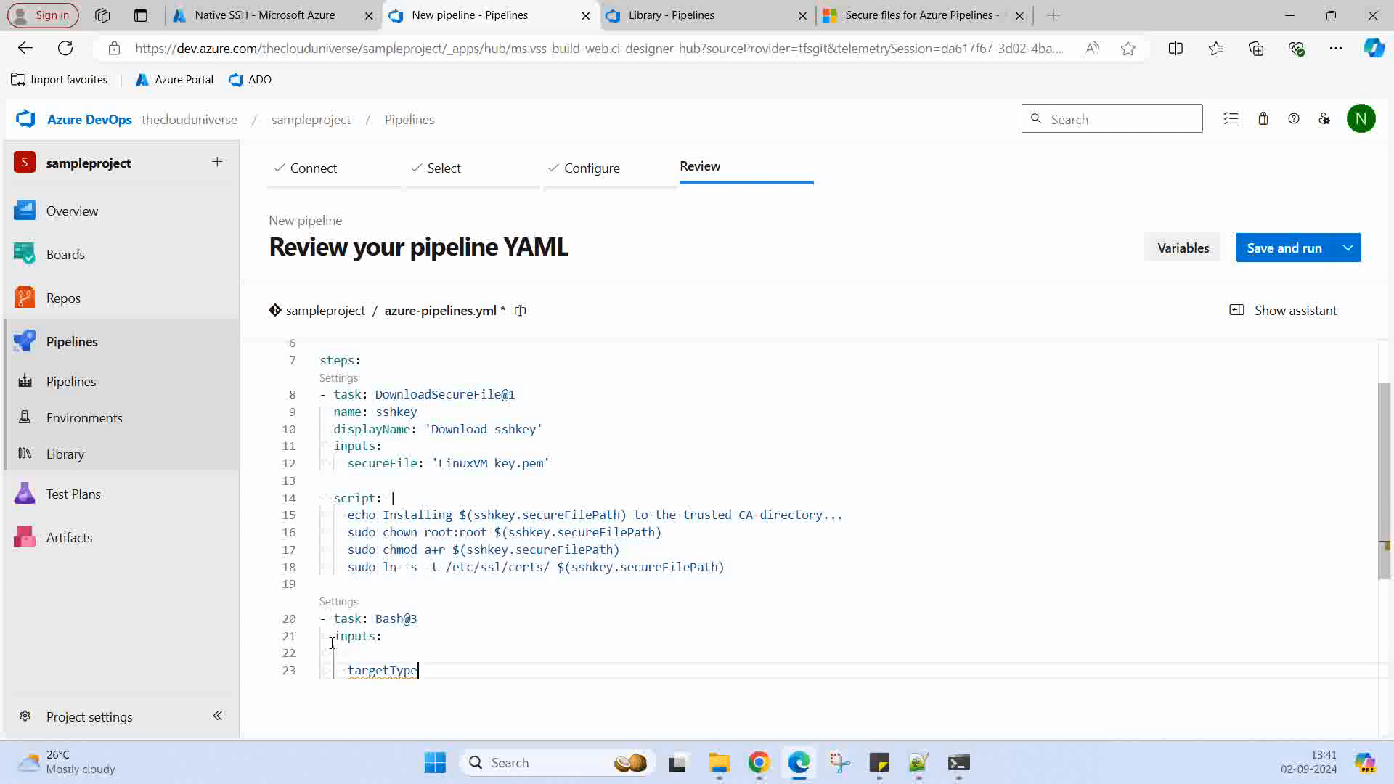
pyautogui.write(':')
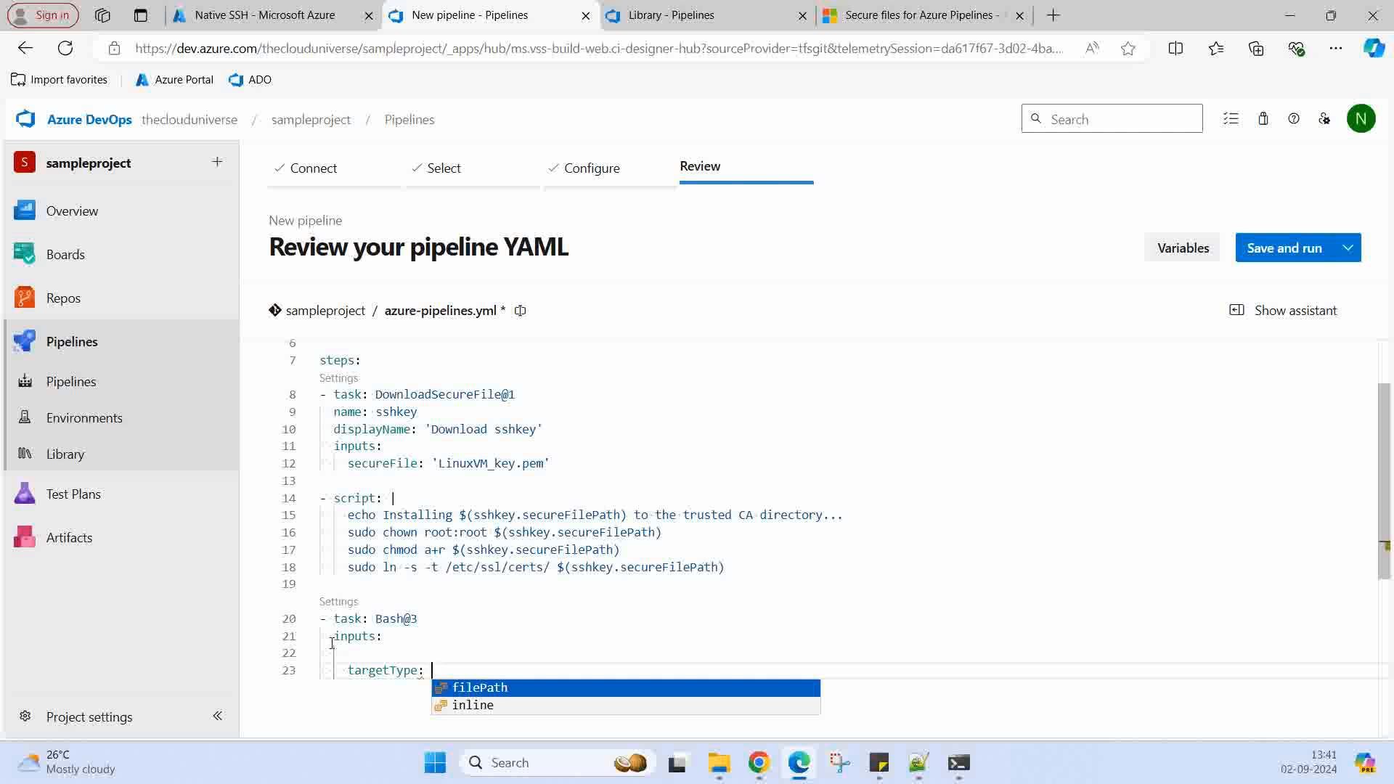
pyautogui.press('Down')
pyautogui.press('Return')
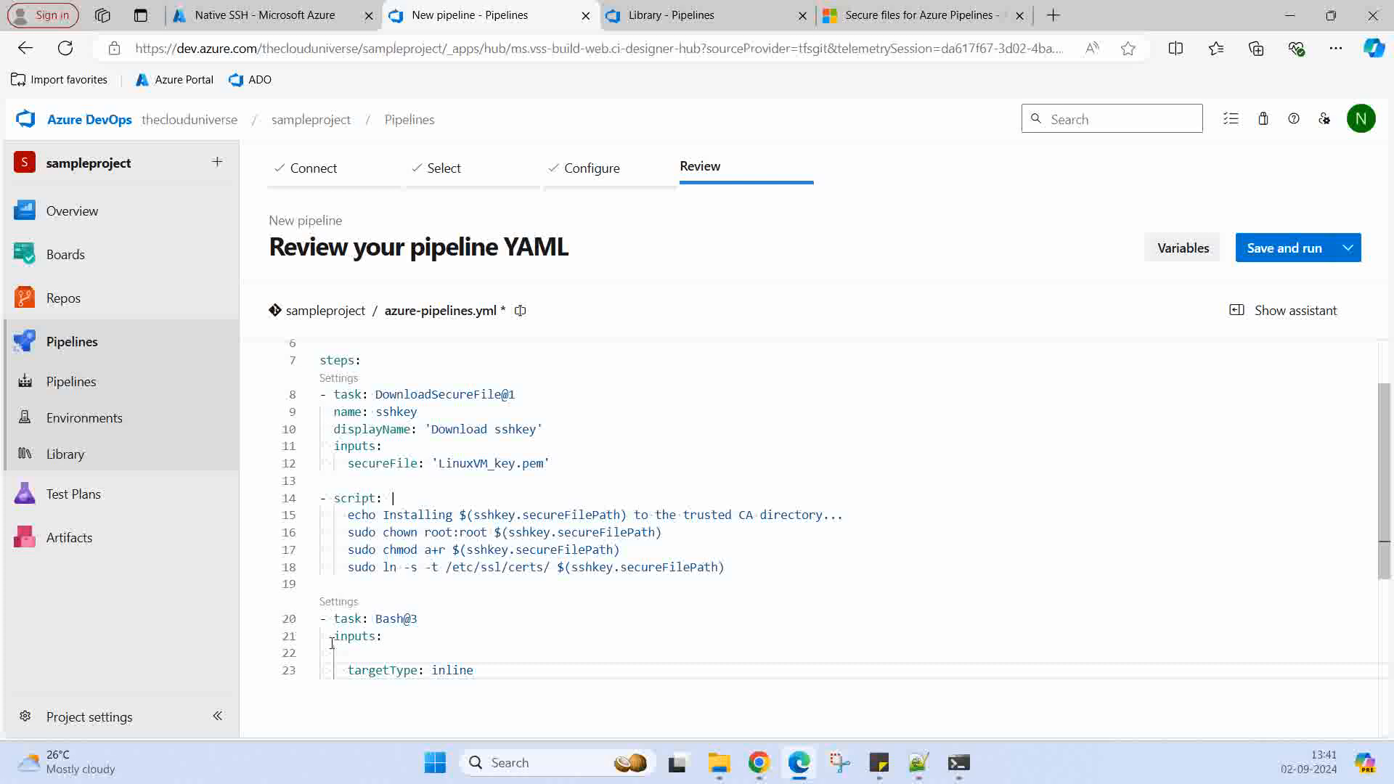
# Add a multi-line script input (script: |) below the Bash@3 task's targetType and start its first indented line
pyautogui.press('Return')
pyautogui.press('Down')
pyautogui.press('Down')
pyautogui.press('Down')
pyautogui.press('Down')
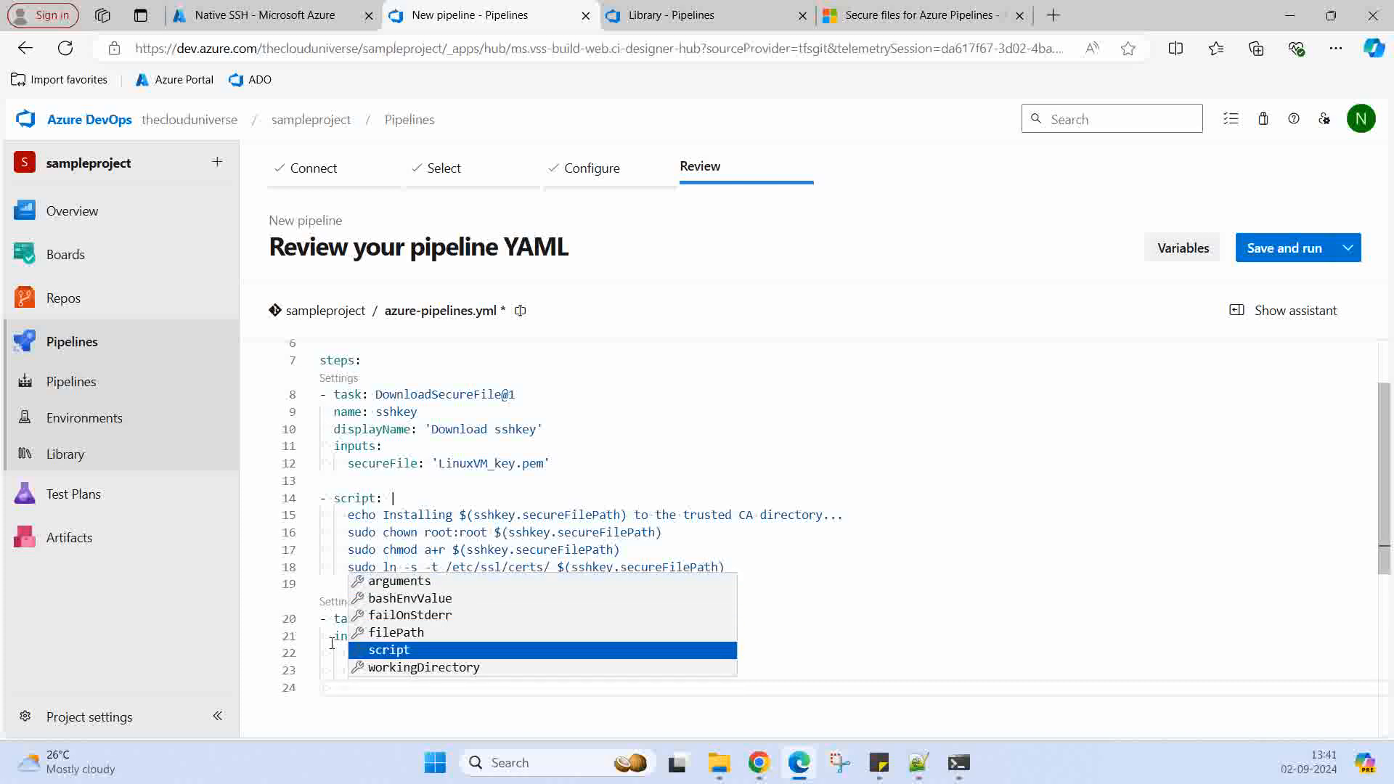
pyautogui.press('Return')
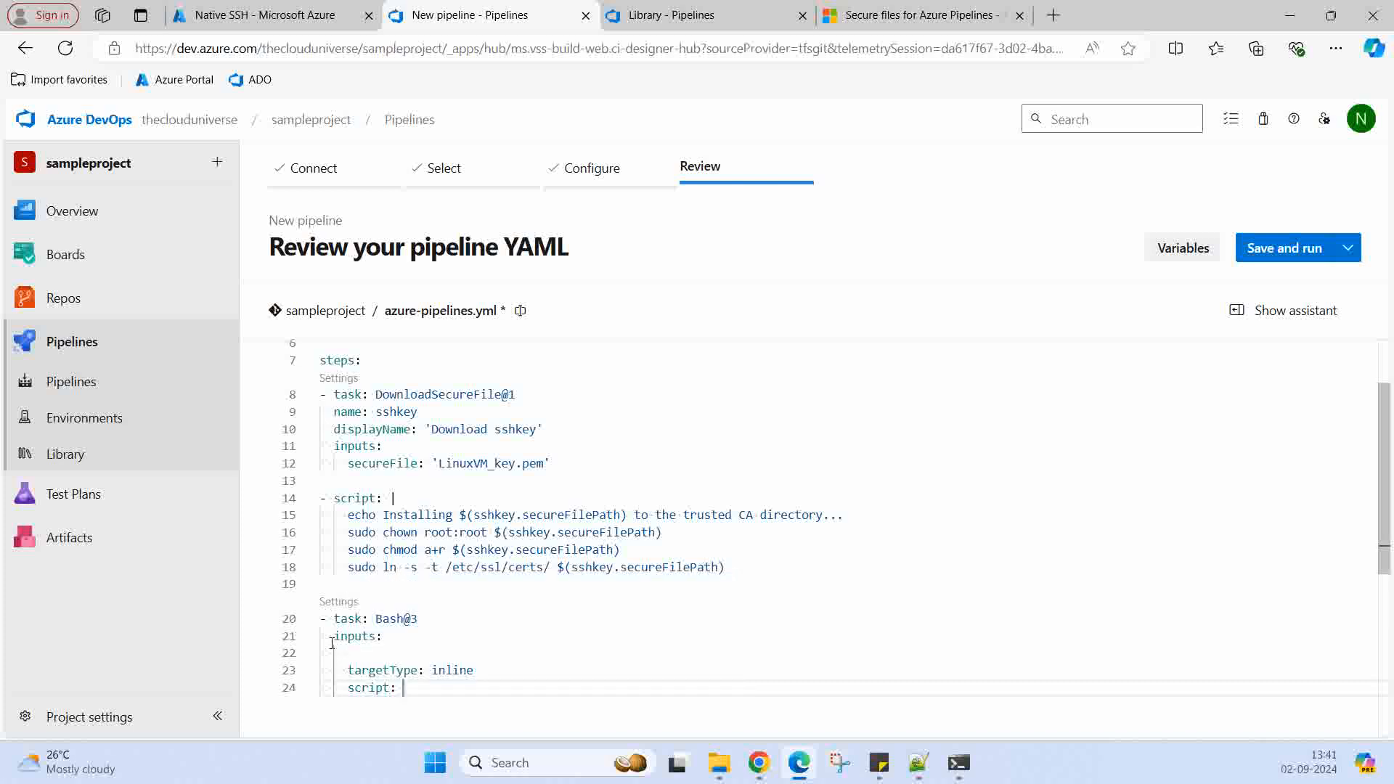
pyautogui.write('|')
pyautogui.press('Return')
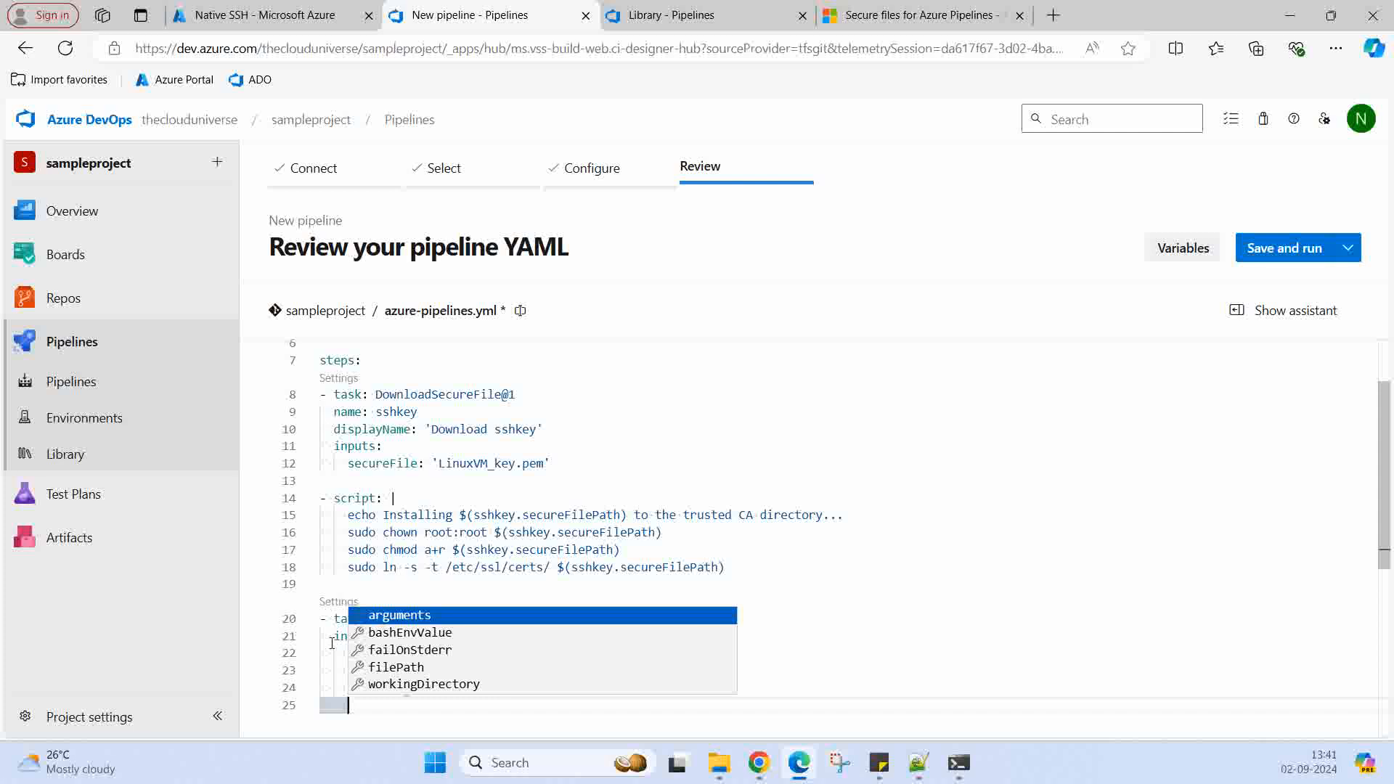
pyautogui.press('Escape')
pyautogui.press('Escape')
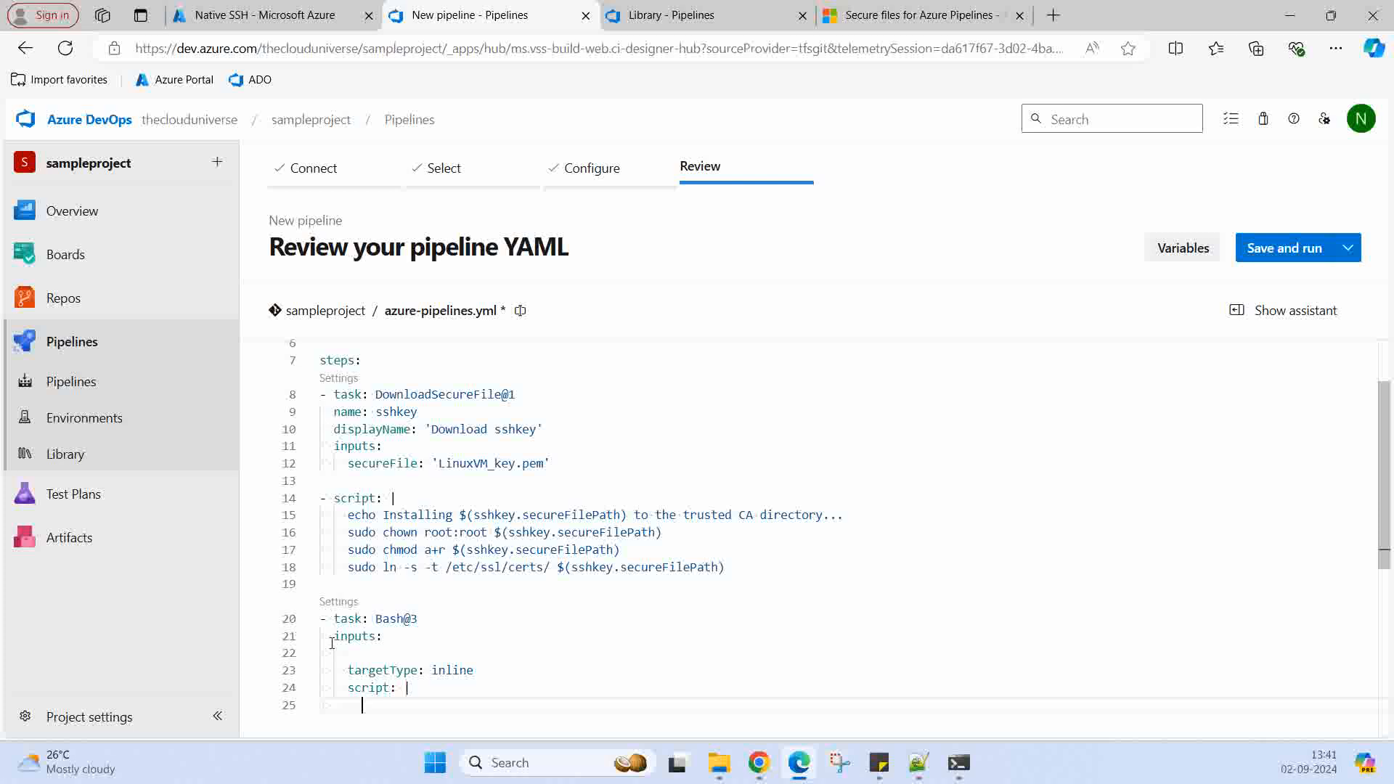
# Enter the line echo 'Loggin to the VM from pipeline' in the Bash@3 task's script block
pyautogui.write("echo 'Loggin to the VM")
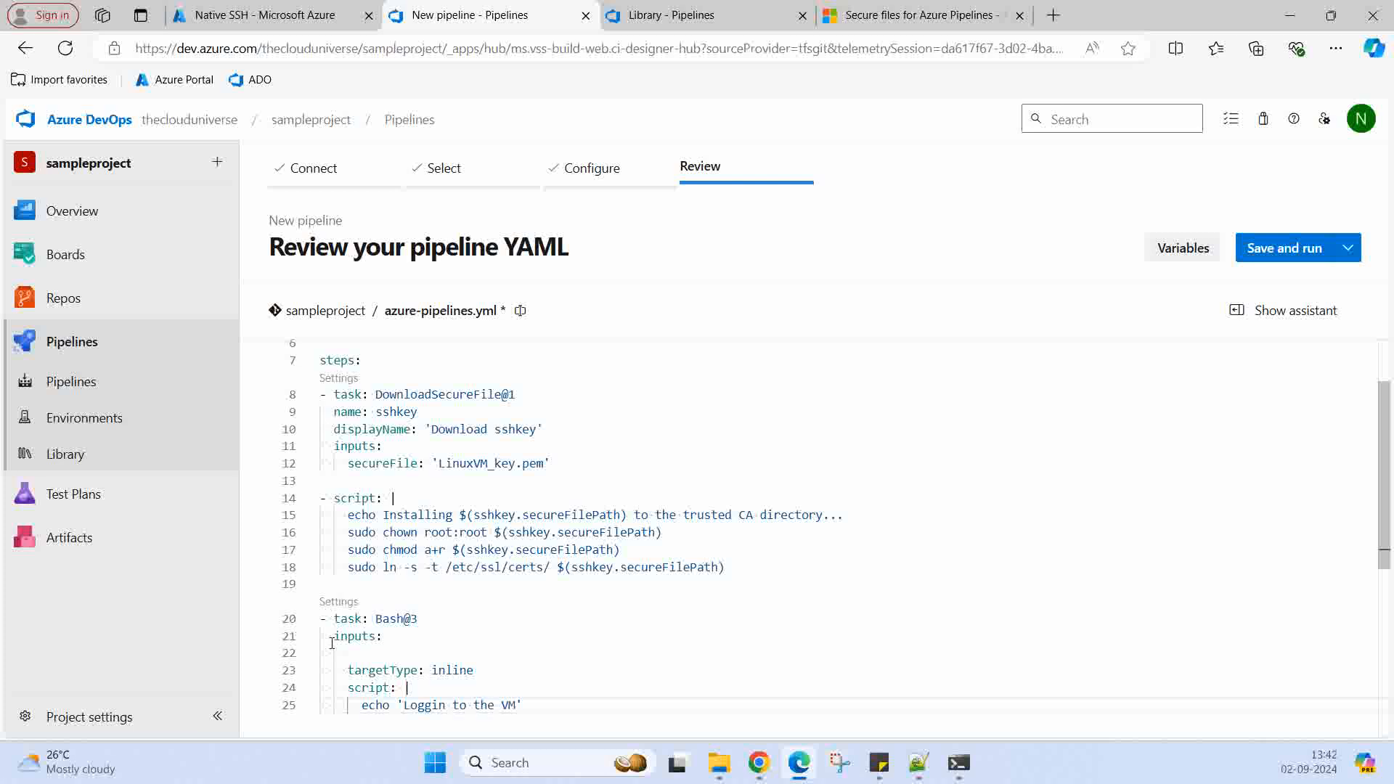
pyautogui.write(' from pipeline')
pyautogui.press('Return')
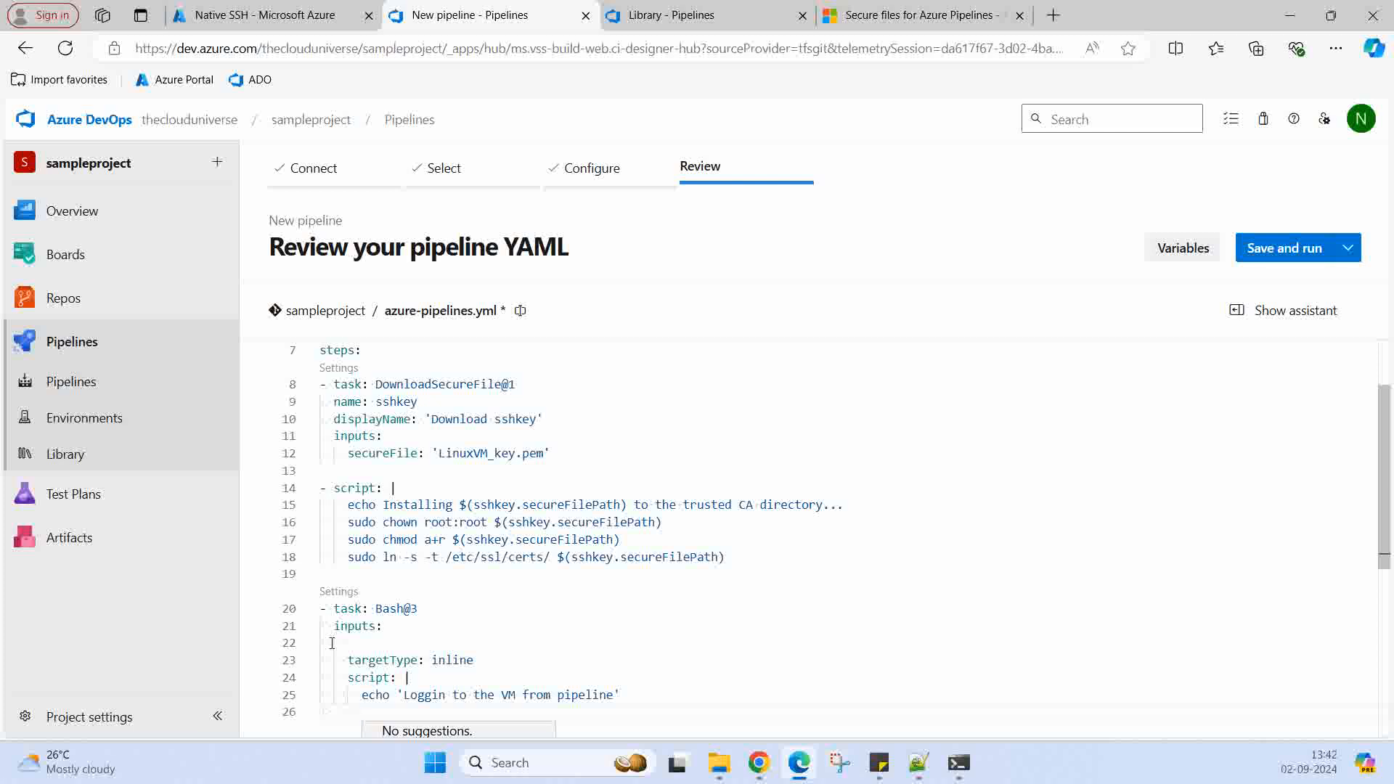
# Write ssh -i $(sshkey.secureFilePath) azureuser@ below the echo line, reusing the secure file path variable from the ln line
pyautogui.write('ssh')
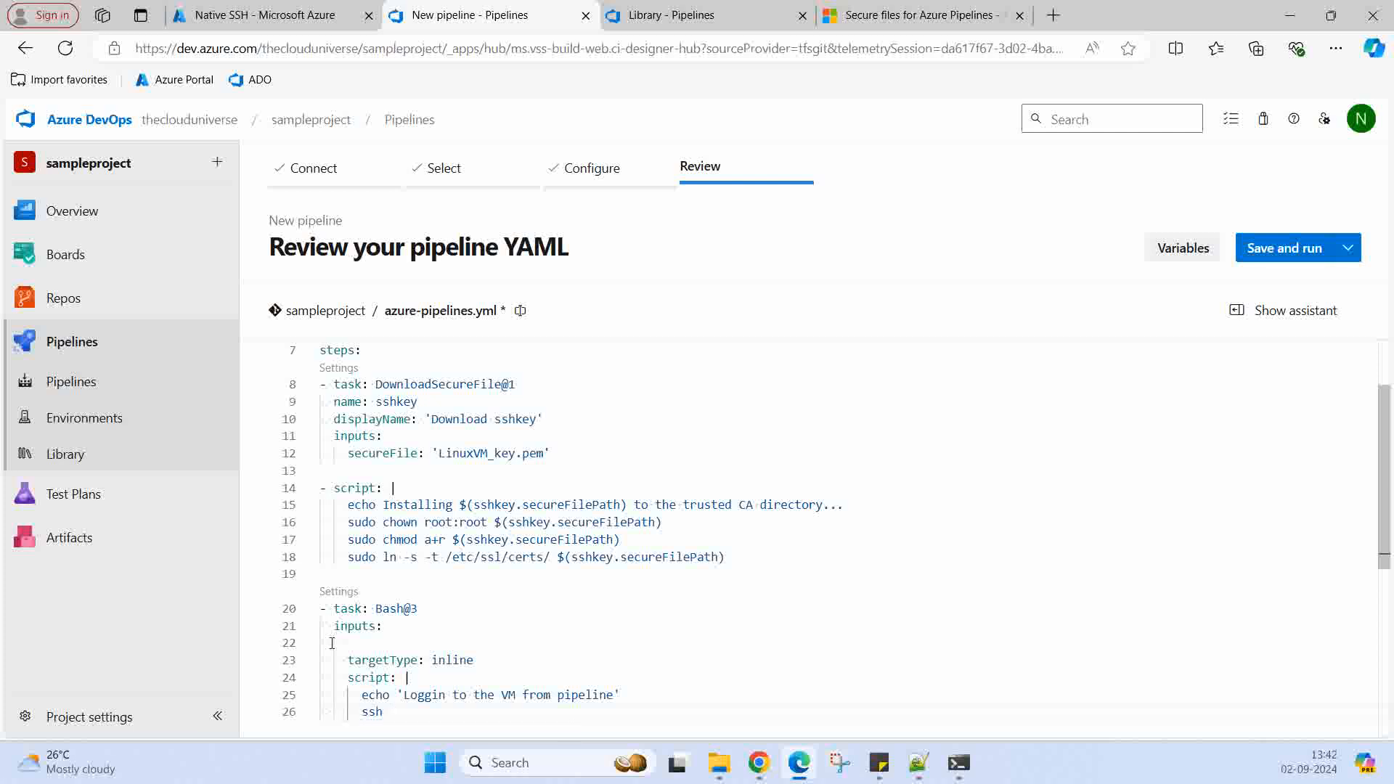
pyautogui.write(' -i')
pyautogui.moveTo(559, 559); pyautogui.dragTo(723, 561)
pyautogui.hotkey('ctrl', 'c')
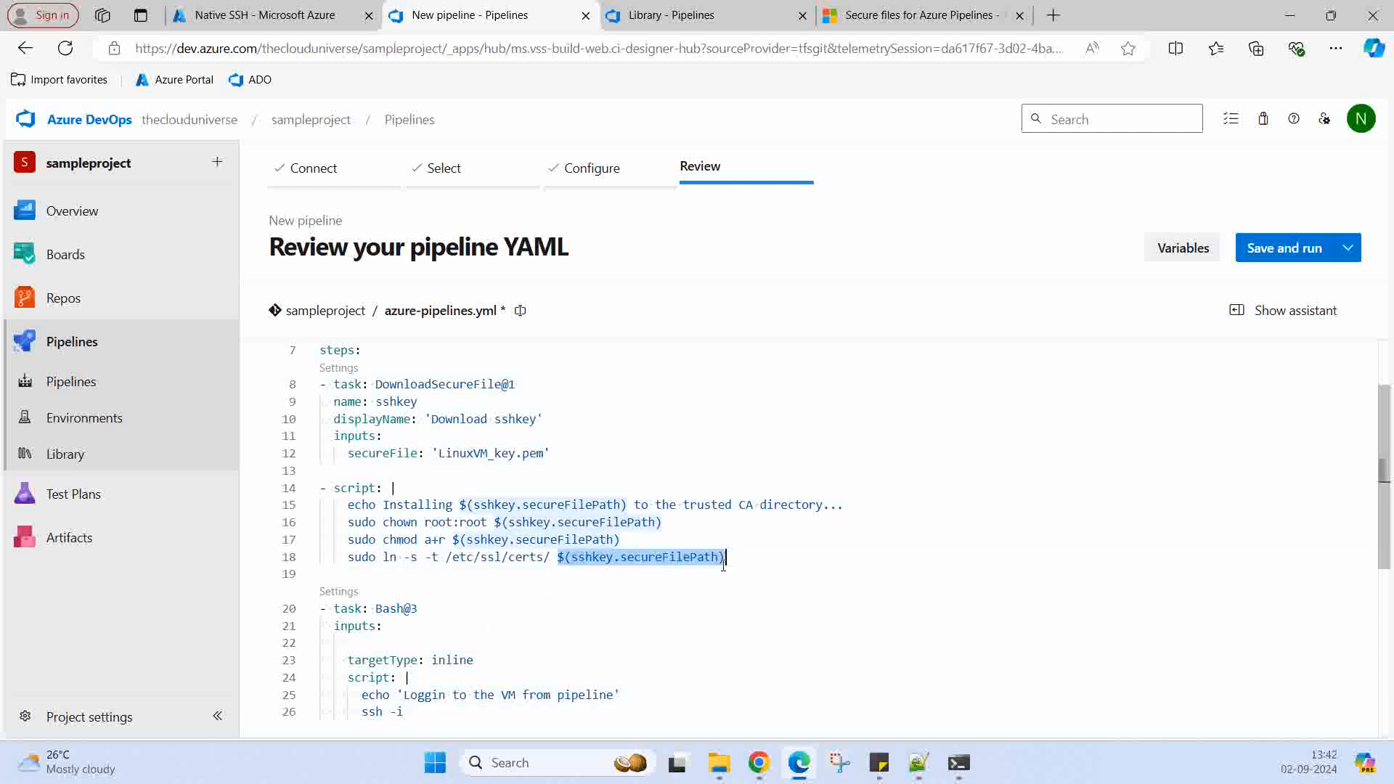
pyautogui.click(418, 712)
pyautogui.hotkey('ctrl', 'v')
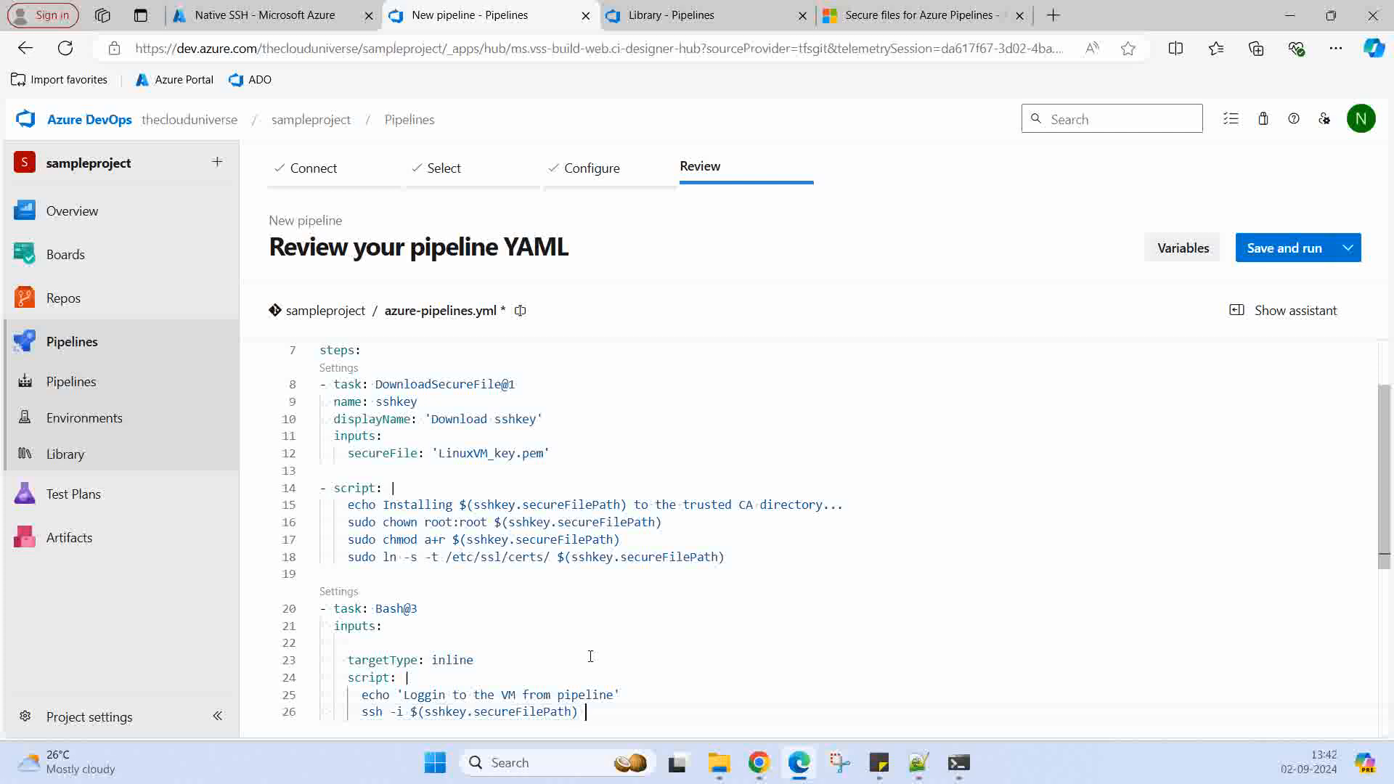
pyautogui.write('azureuser@')
# Copy the VM's IP address 20.41.255.3 from the ssh command in PowerShell and paste it after azureuser@ in the pipeline script
pyautogui.click(946, 772)
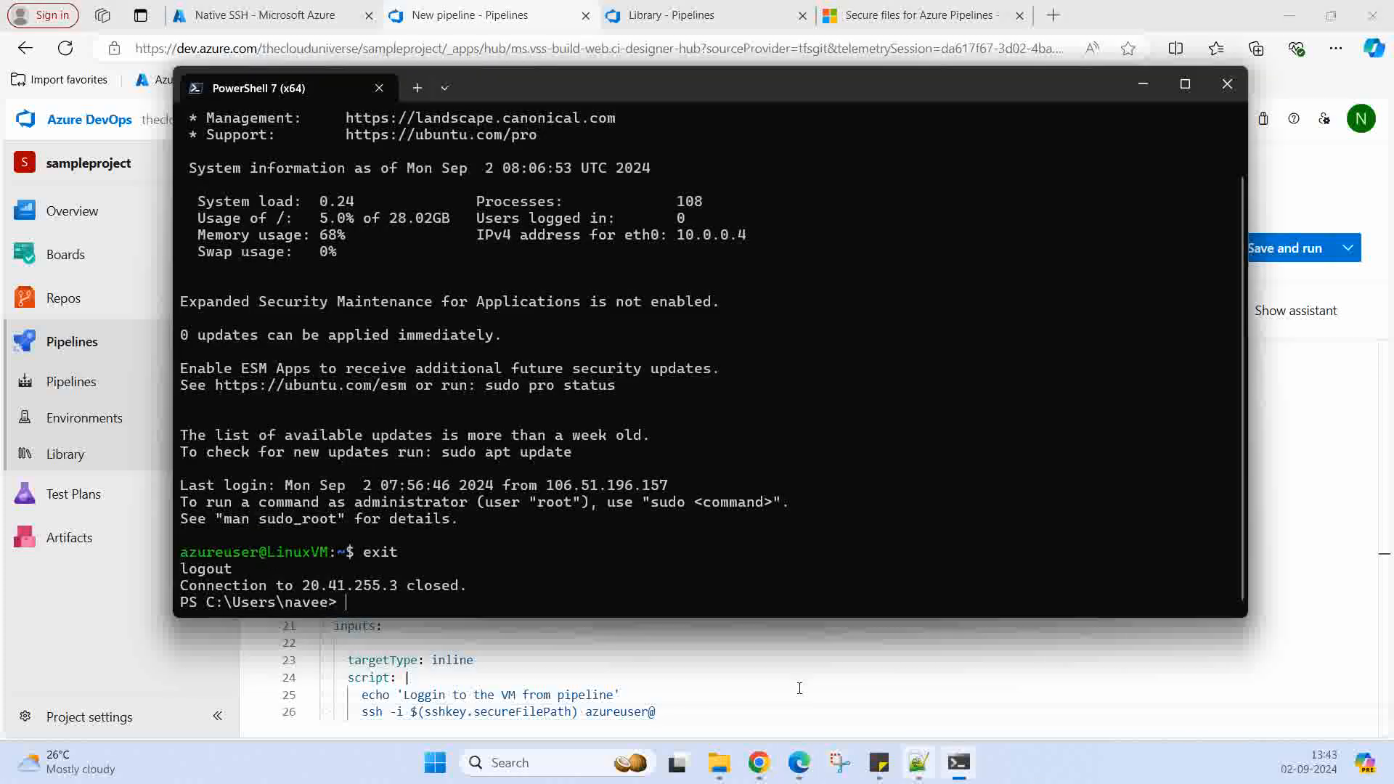
pyautogui.scroll(2, 411, 493)
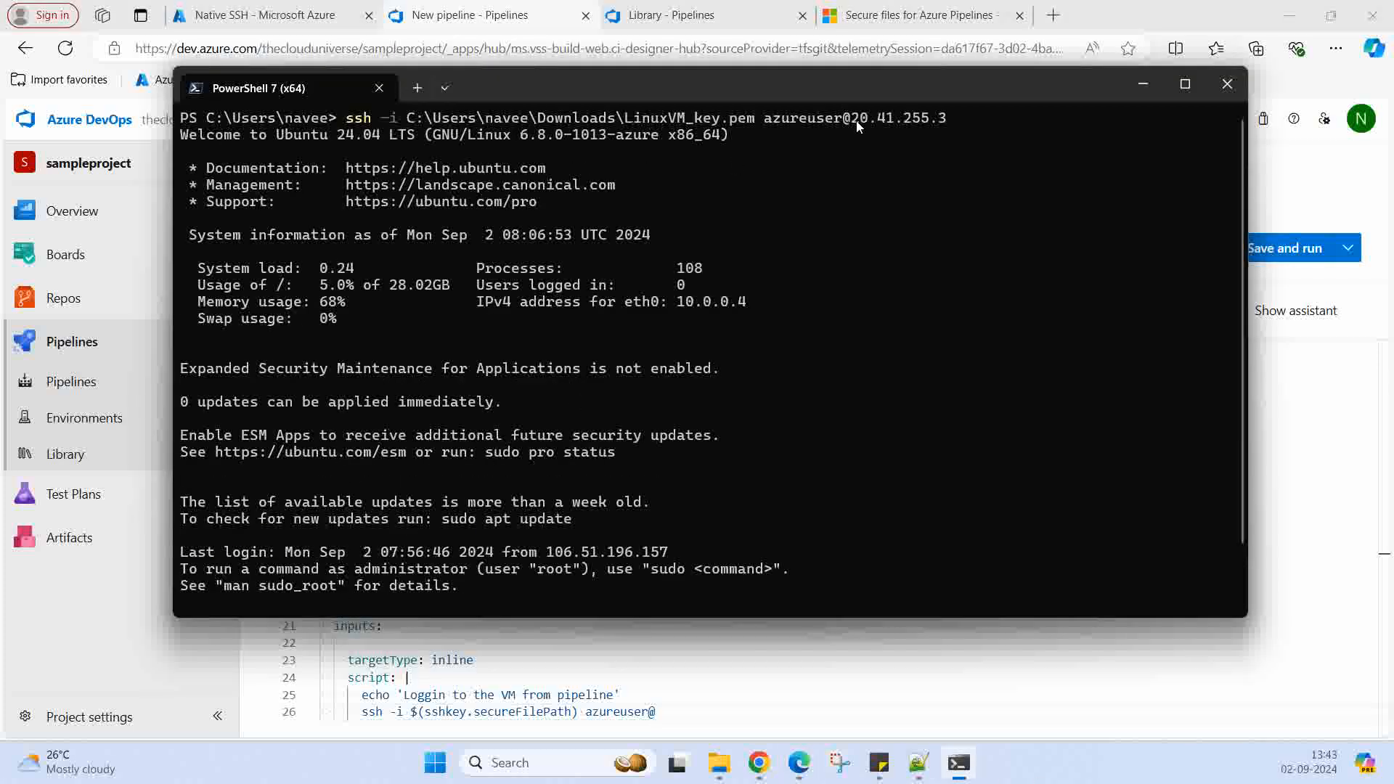
pyautogui.moveTo(852, 121); pyautogui.dragTo(944, 127)
pyautogui.hotkey('ctrl', 'c')
pyautogui.rightClick(944, 126)
pyautogui.click(663, 712)
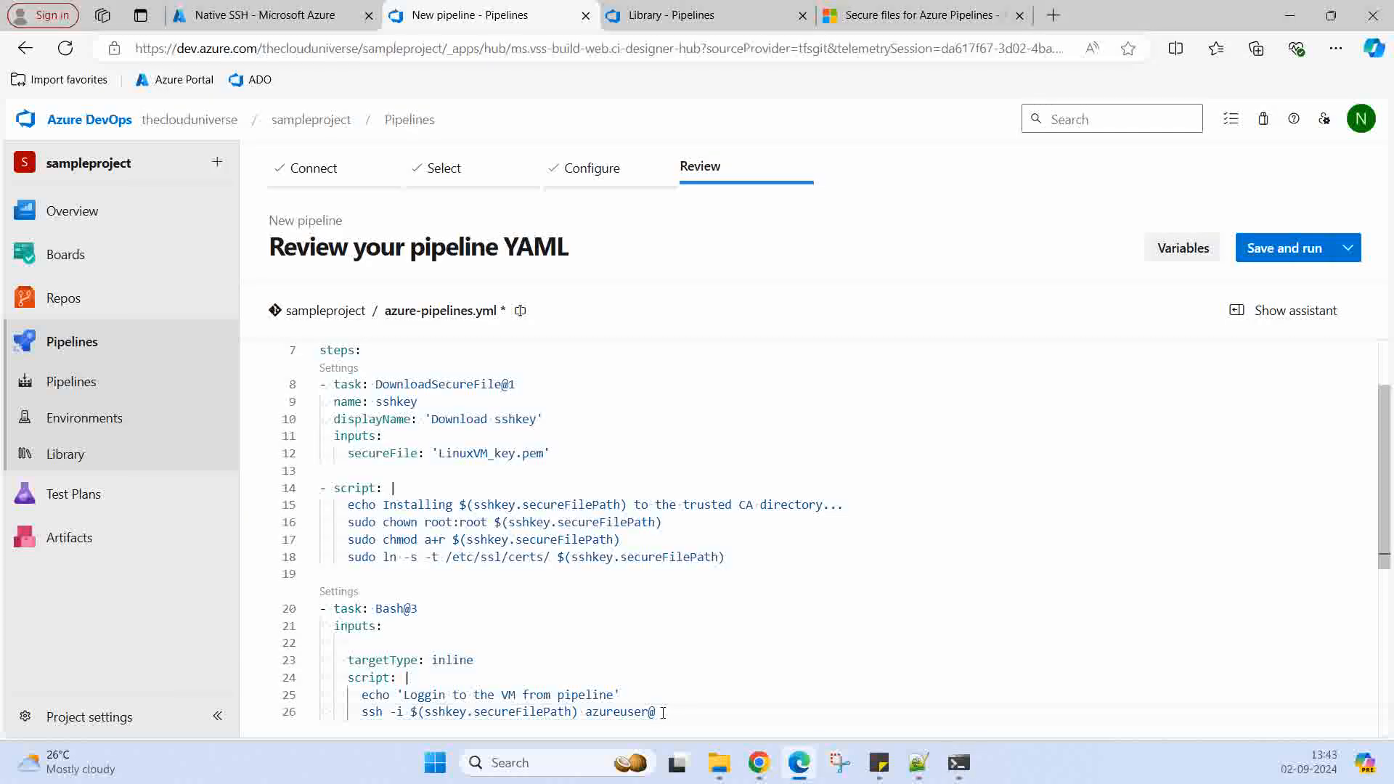
pyautogui.rightClick(663, 711)
pyautogui.click(698, 665)
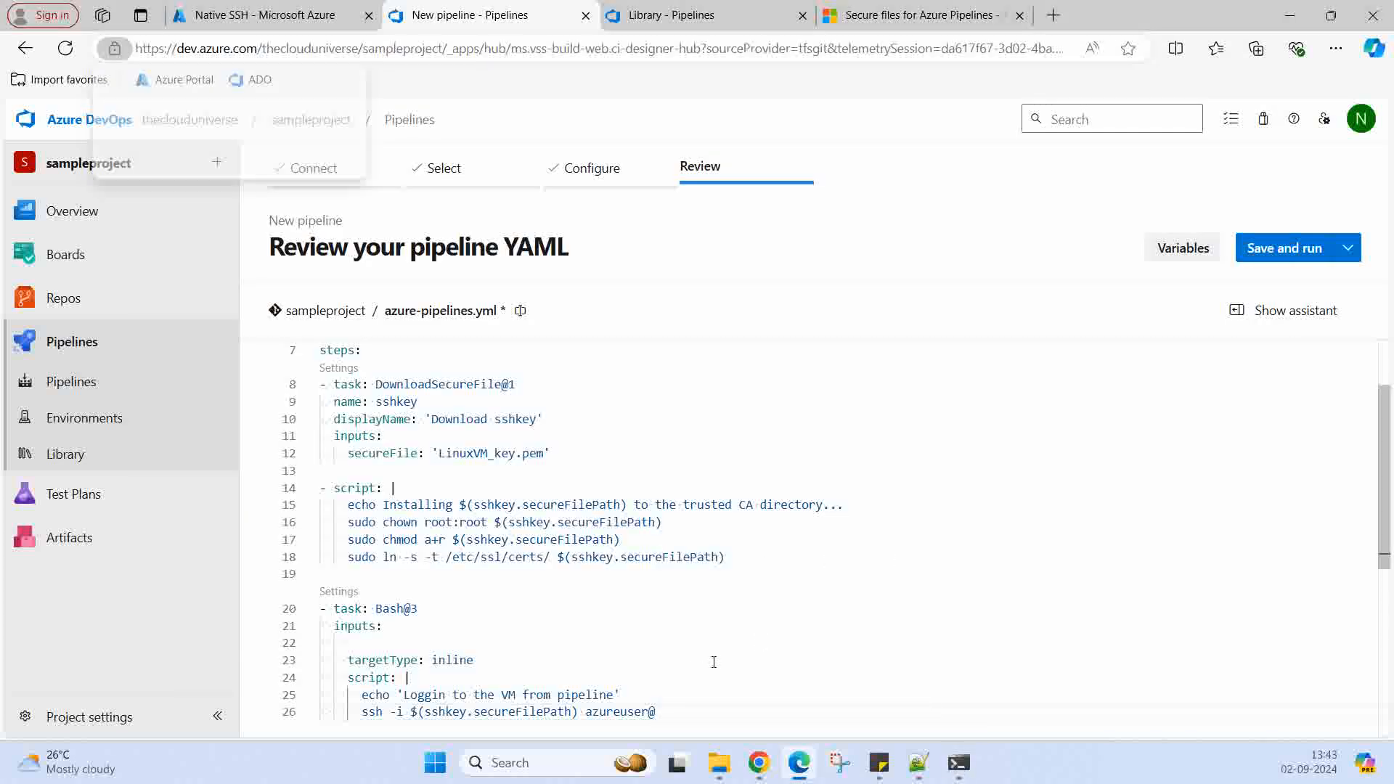
pyautogui.click(290, 149)
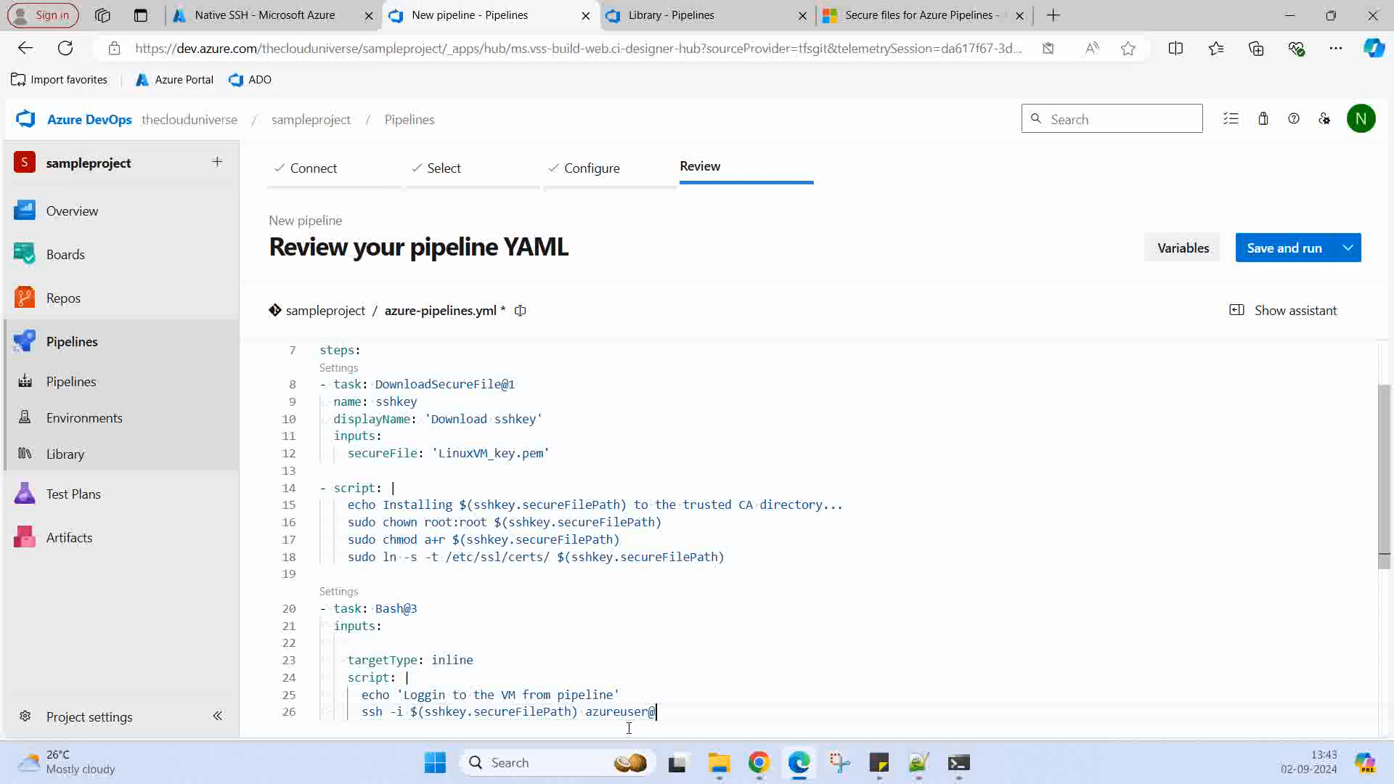
pyautogui.hotkey('ctrl', 'v')
# Append the quoted remote command "df" to the end of the ssh line in the Bash@3 script
pyautogui.write('"pwd')
pyautogui.press('BackSpace')
pyautogui.press('BackSpace')
pyautogui.press('BackSpace')
pyautogui.write('df')
# Insert the option -oStrictHostKeyChecking=no before -i in the ssh line of the Bash@3 script
pyautogui.scroll(2, 557, 463)
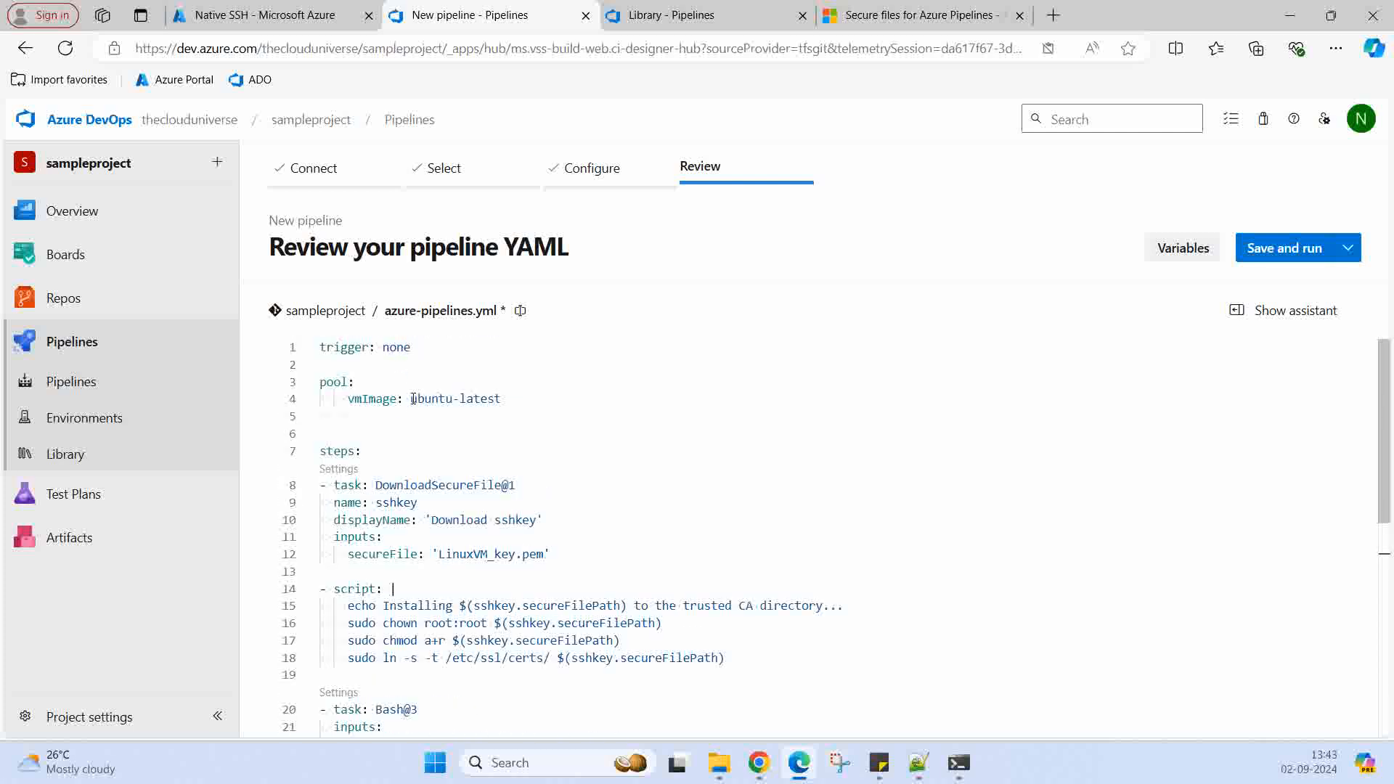
pyautogui.scroll(-3, 487, 432)
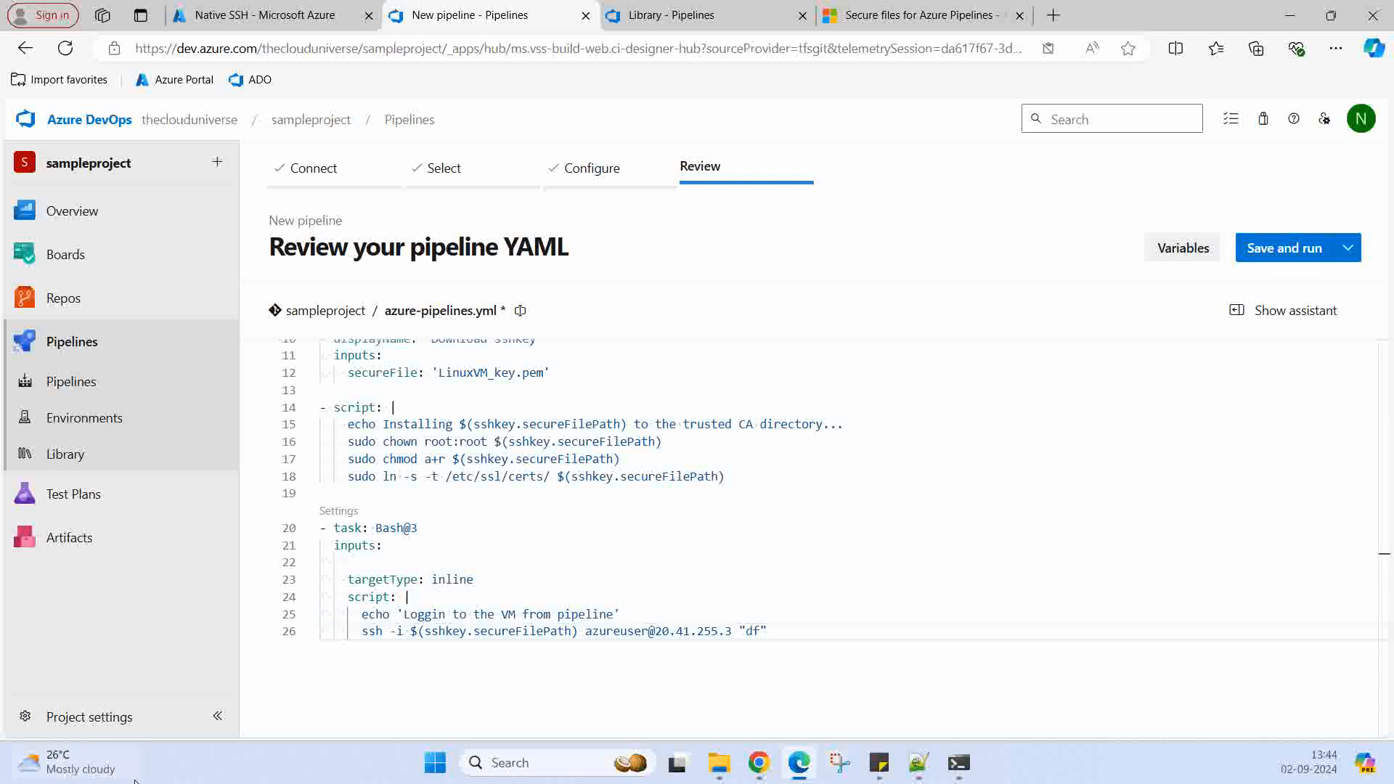
pyautogui.moveTo(134, 780)
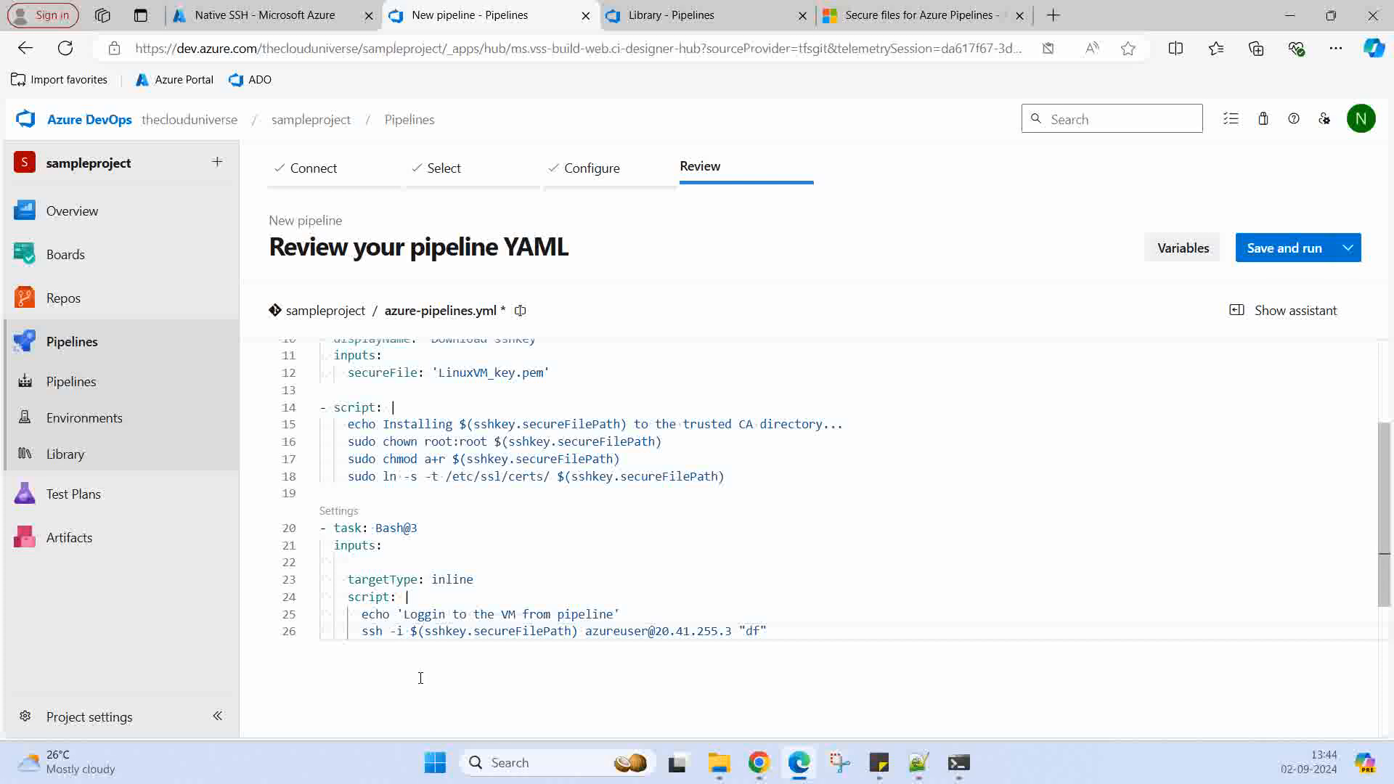
pyautogui.write('-o')
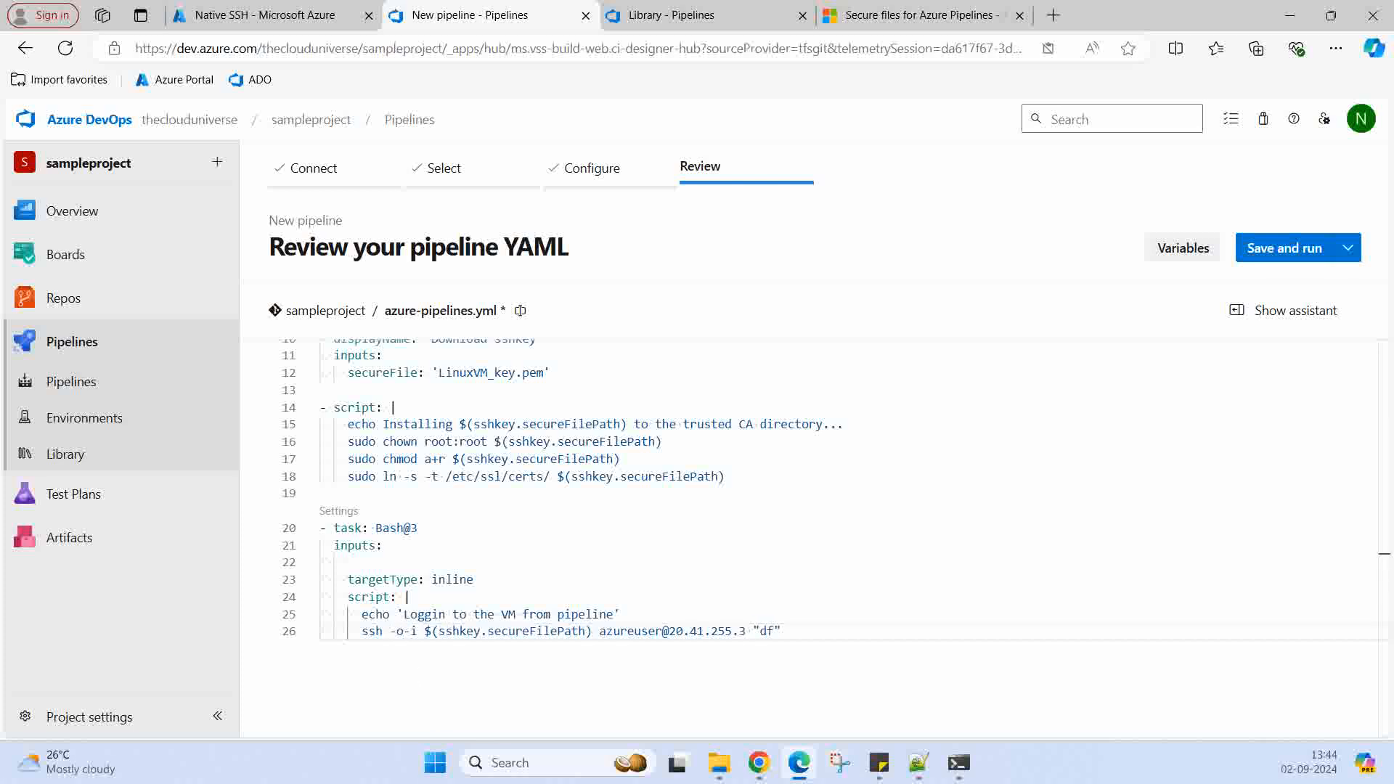
pyautogui.write('Stri')
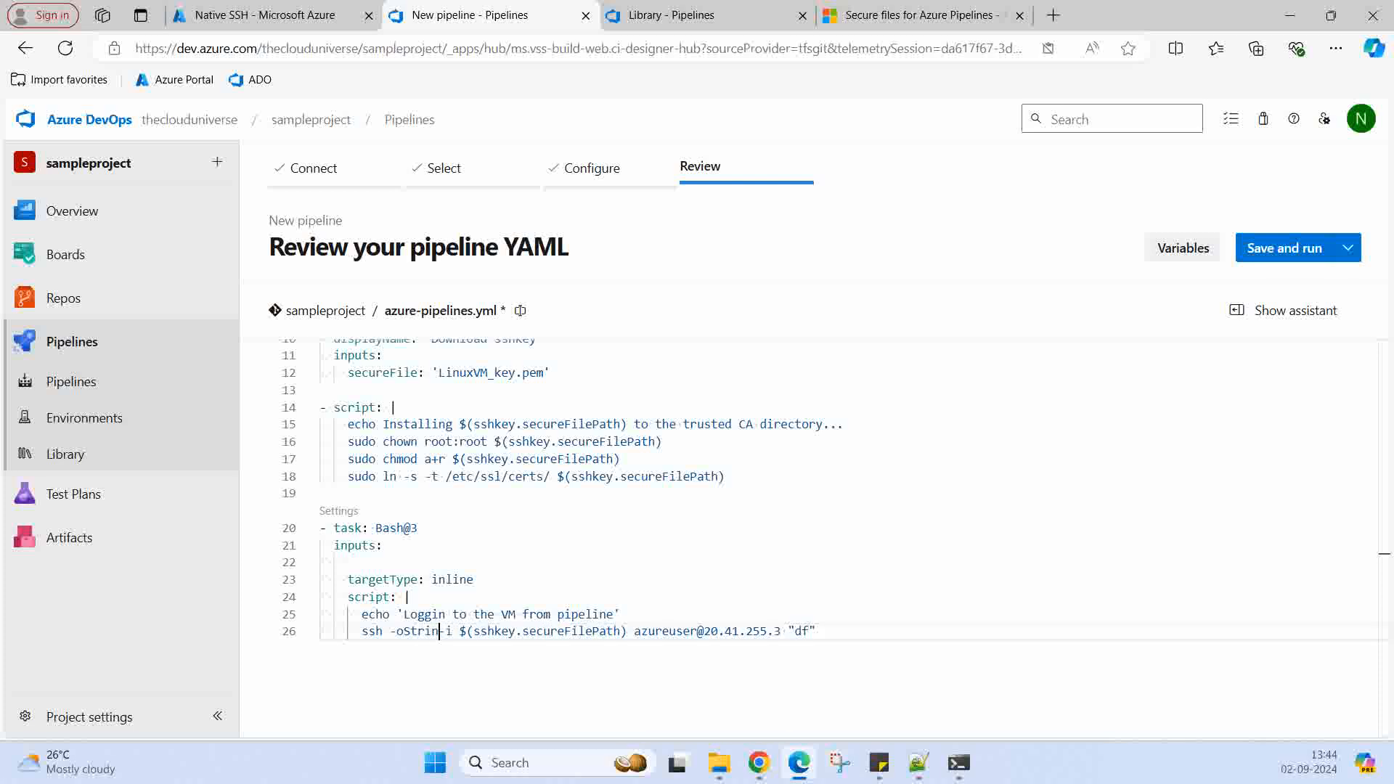
pyautogui.write('ct')
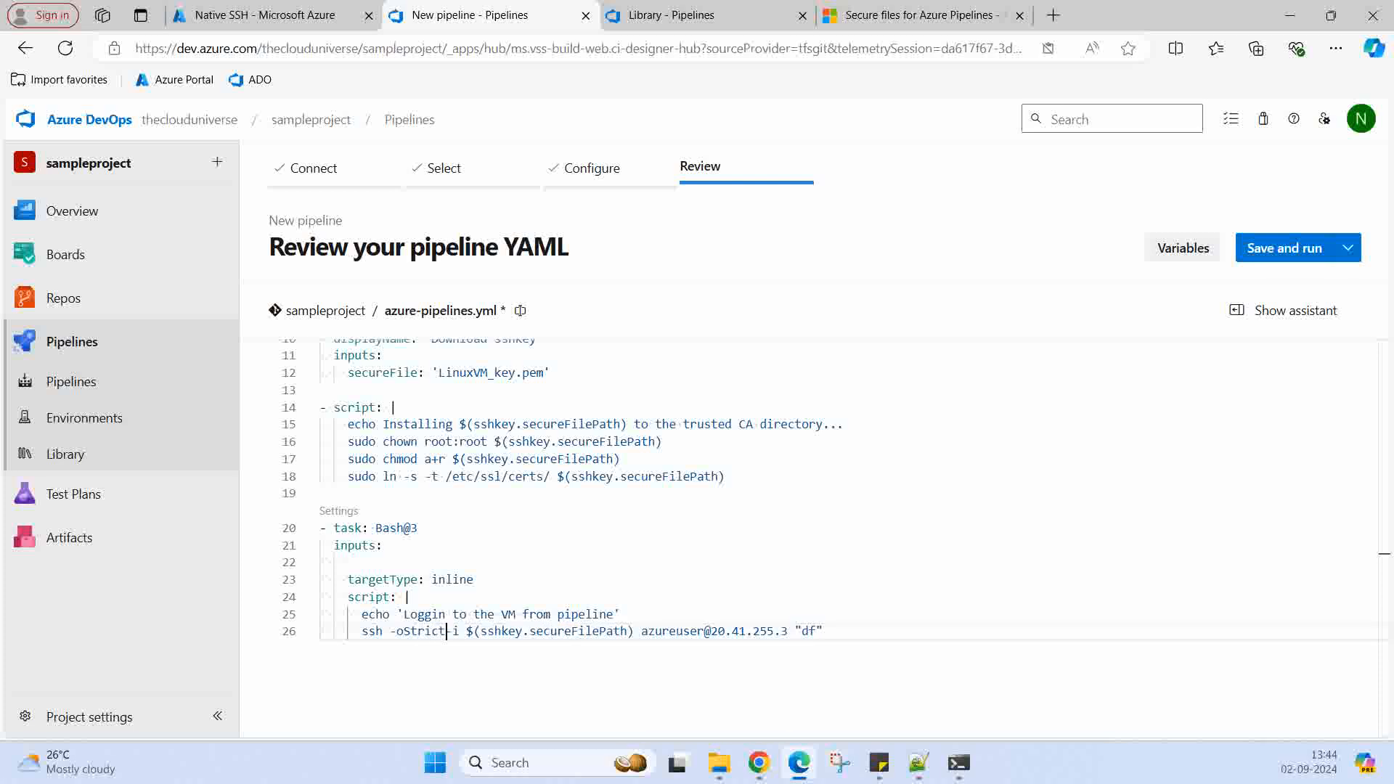
pyautogui.write('Host')
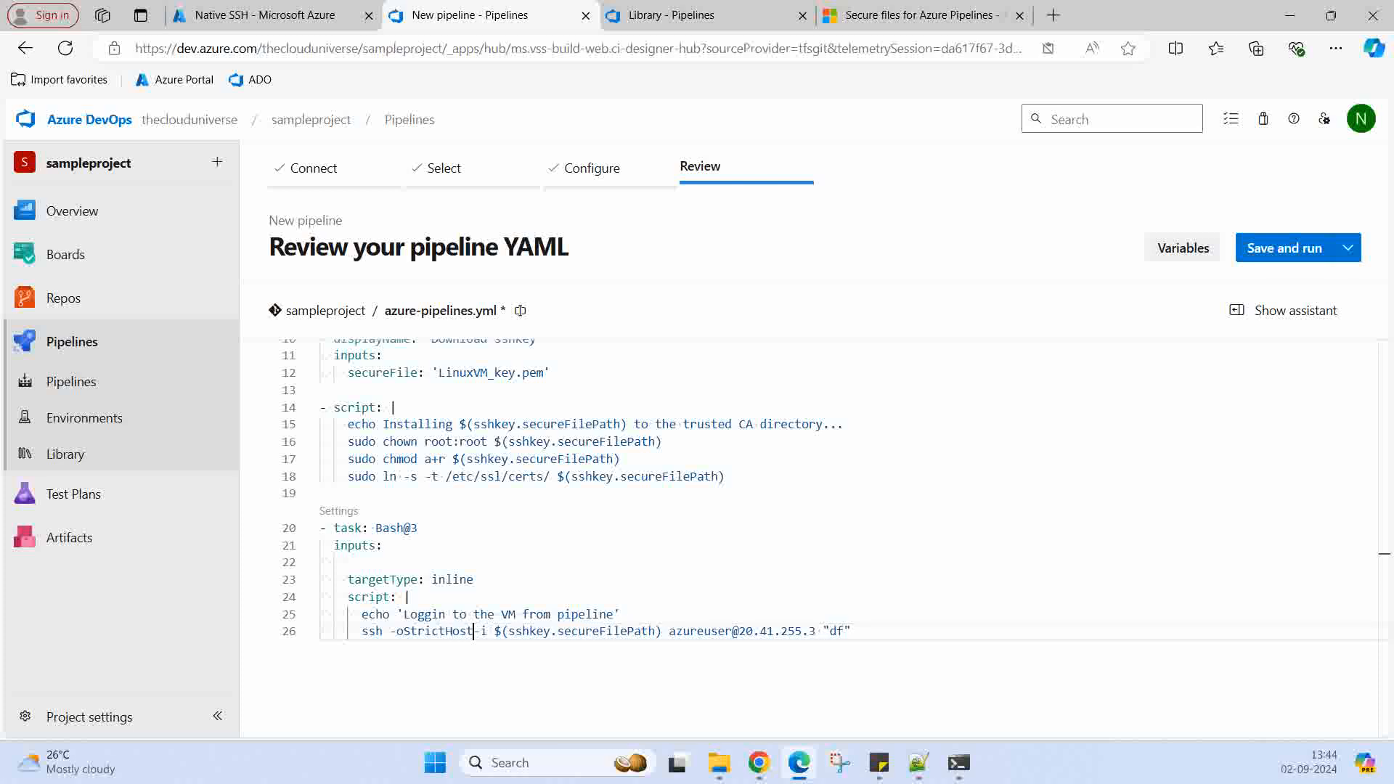
pyautogui.write('KeyCh')
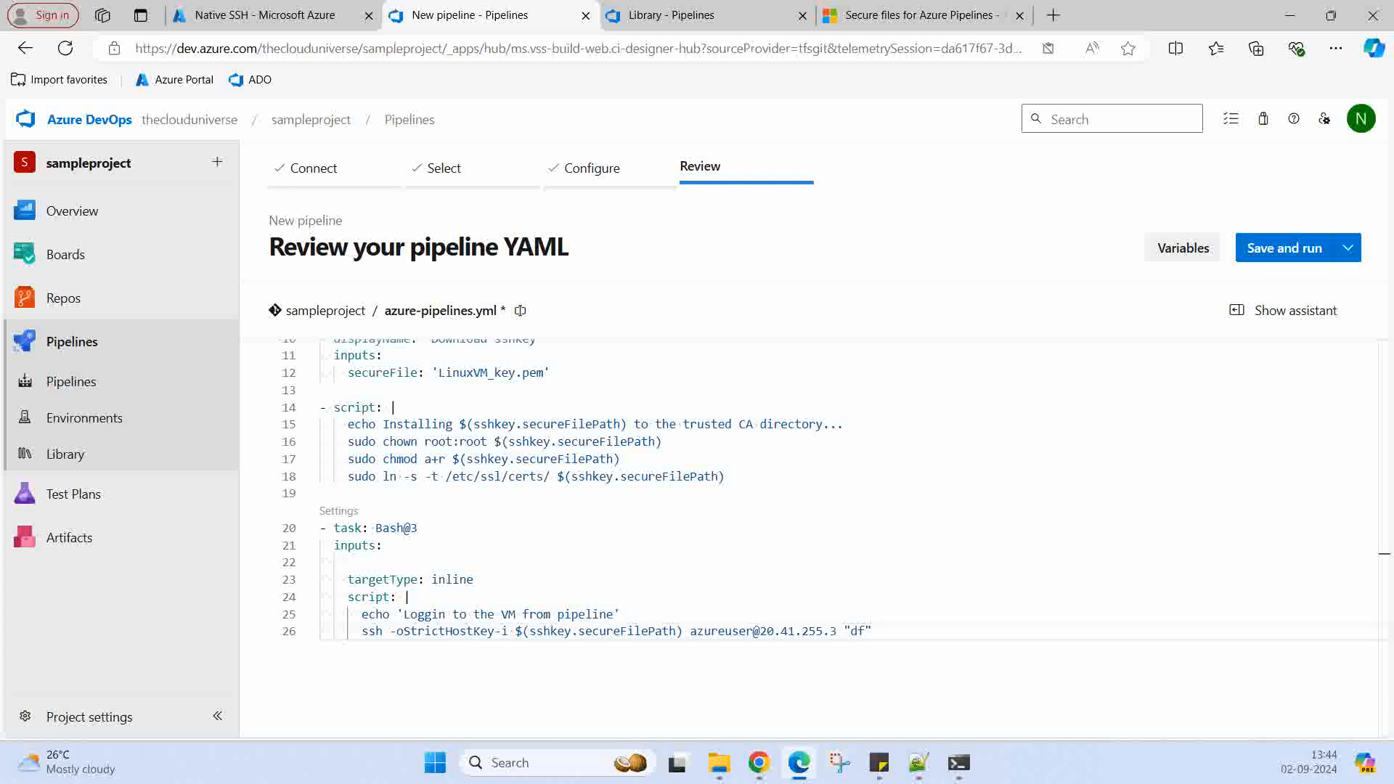
pyautogui.write('ecking')
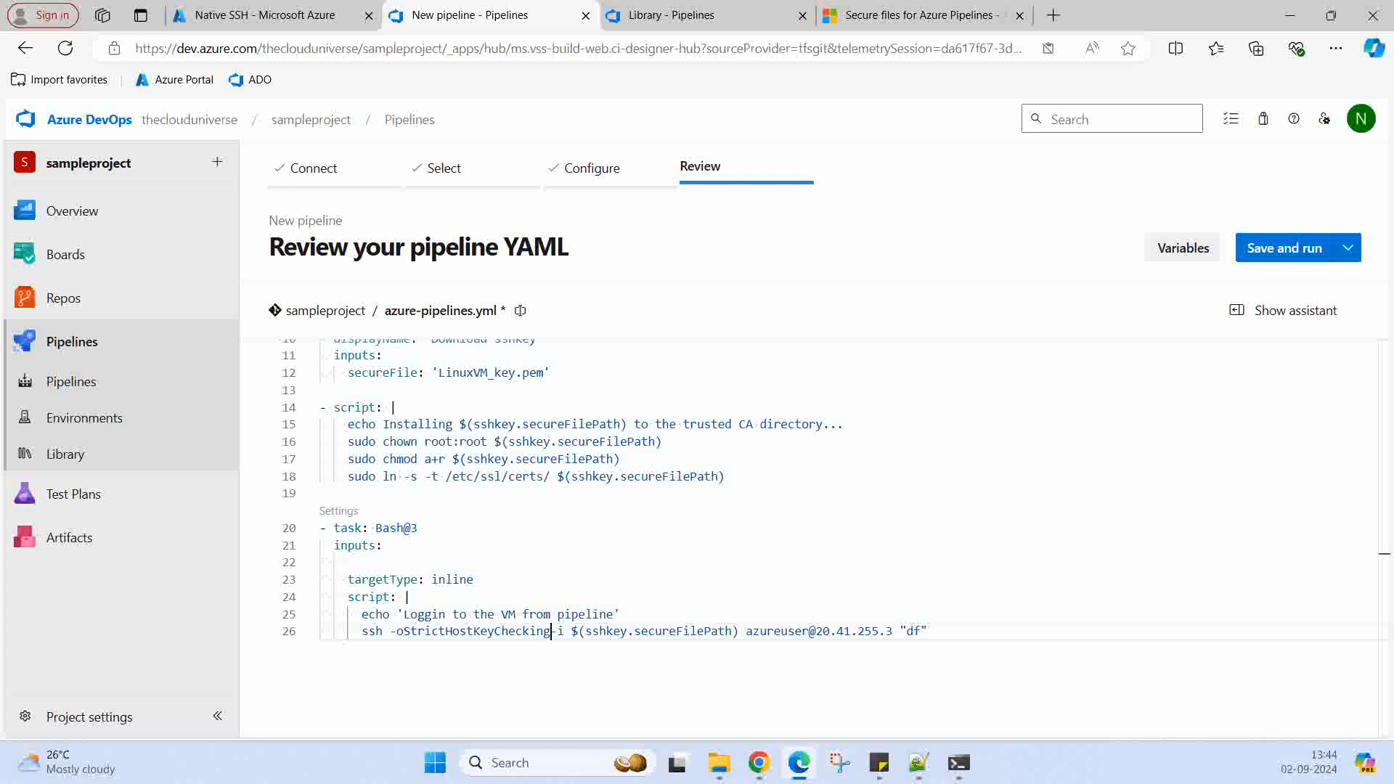
pyautogui.write('=no')
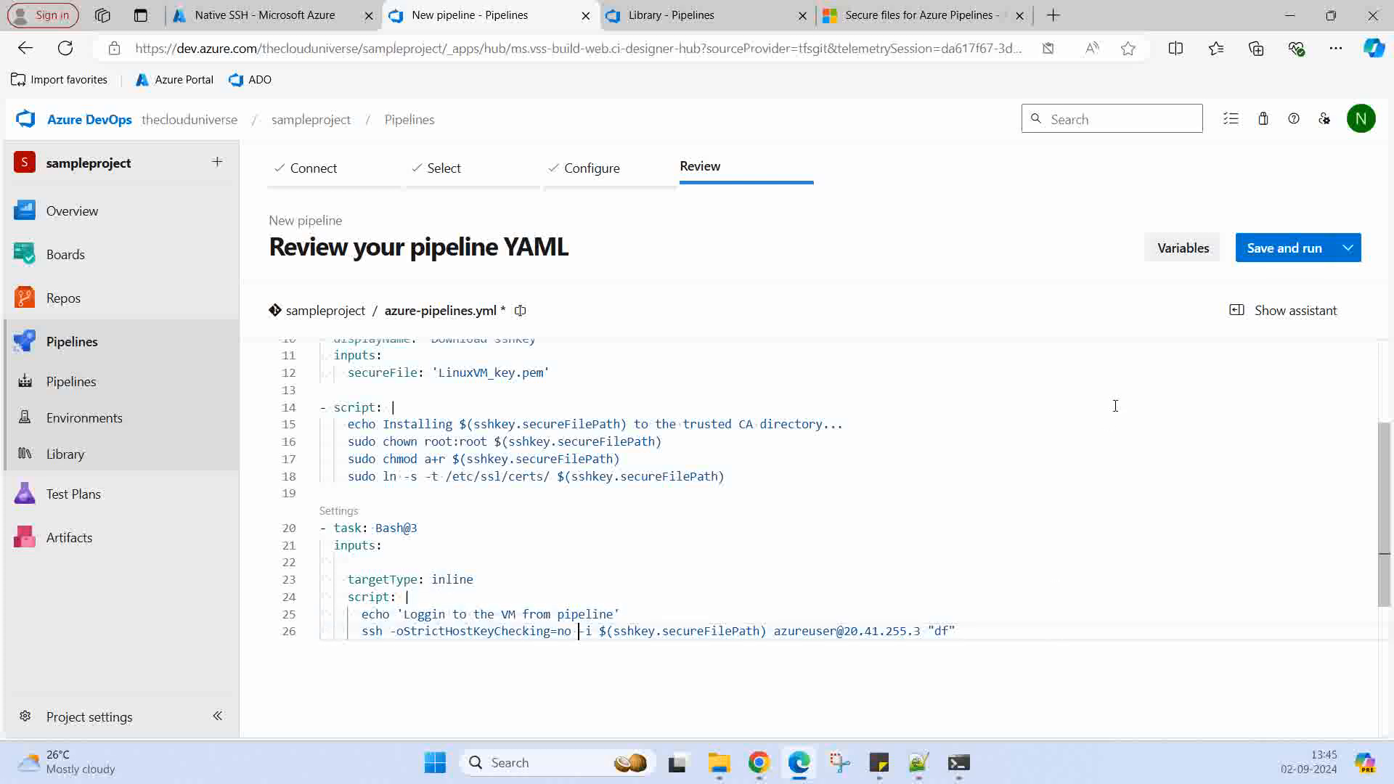
# Save and run the pipeline by committing directly to the main branch, and permit it to use the secure file LinuxVM_key.pem
pyautogui.click(1277, 248)
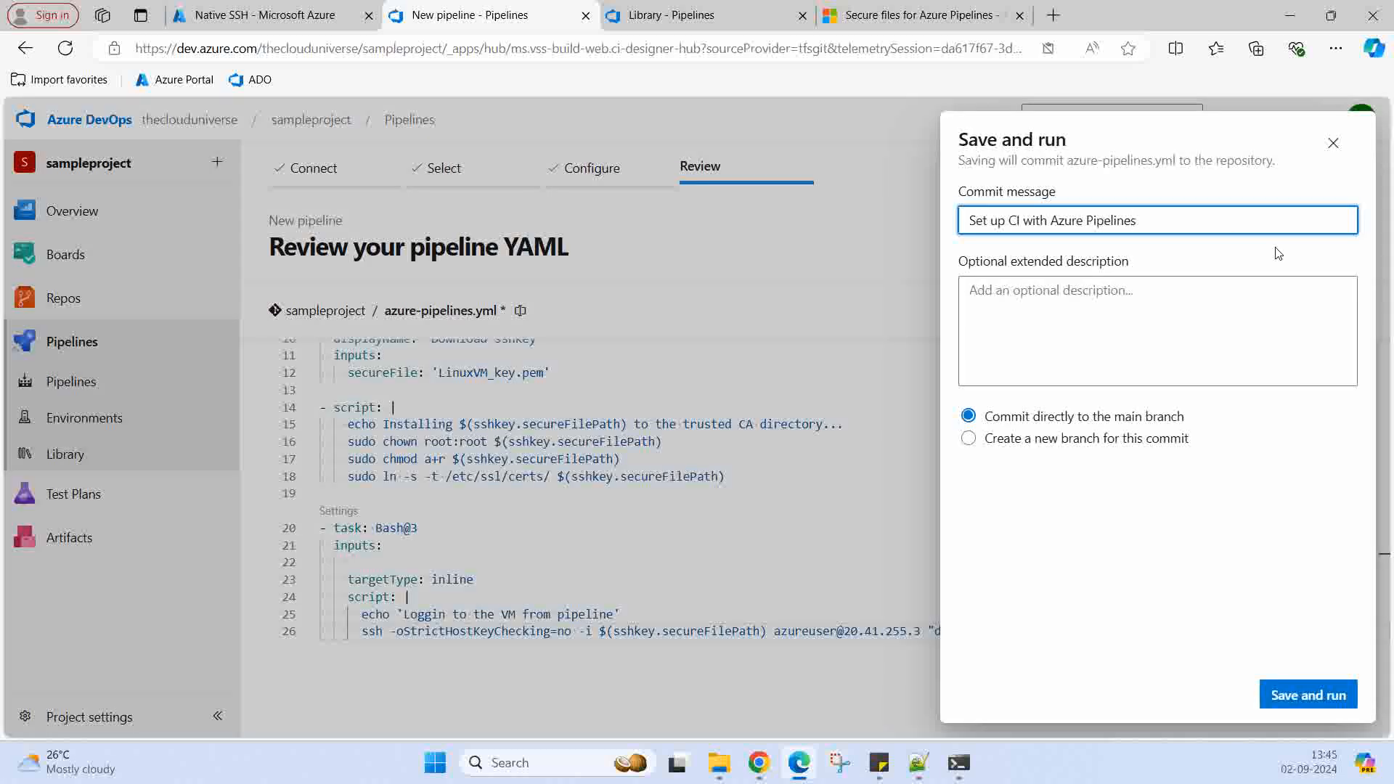
pyautogui.click(1304, 696)
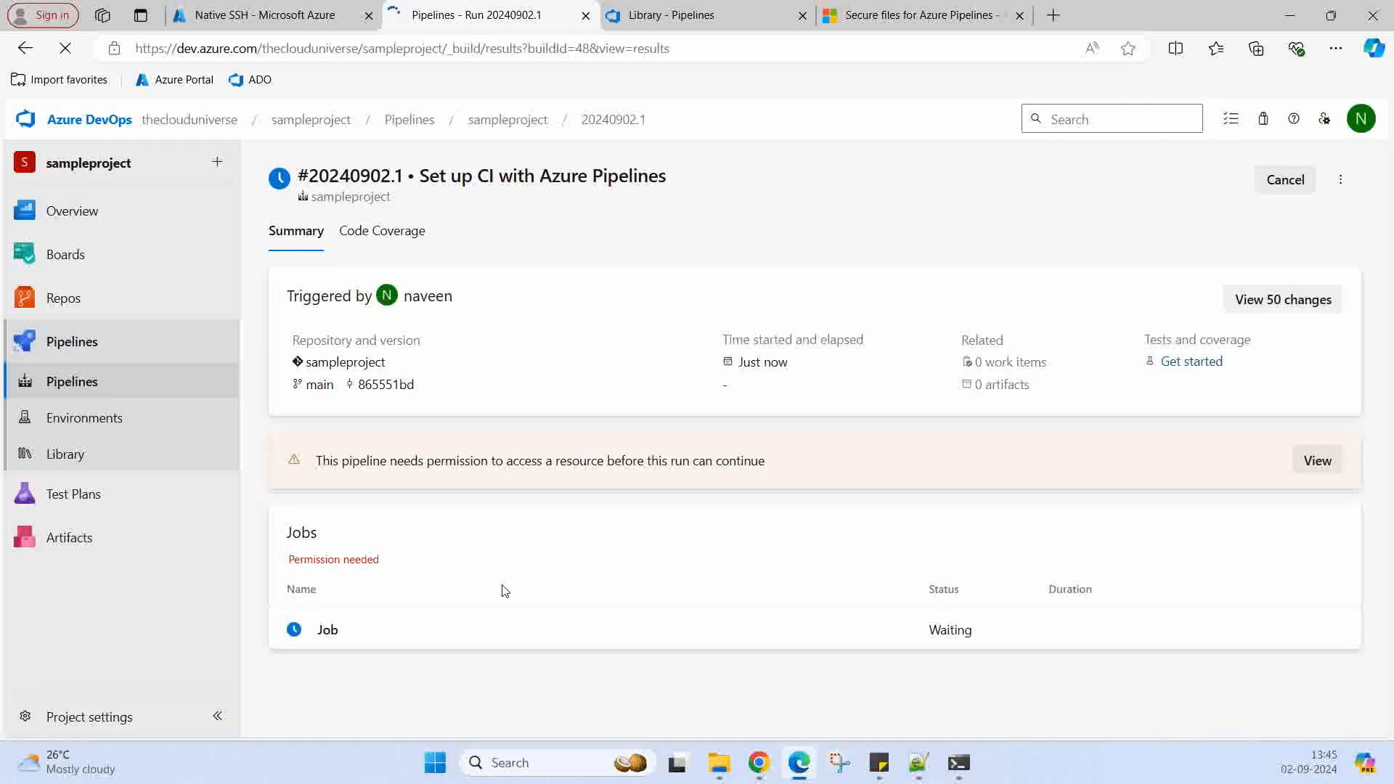
pyautogui.click(1318, 461)
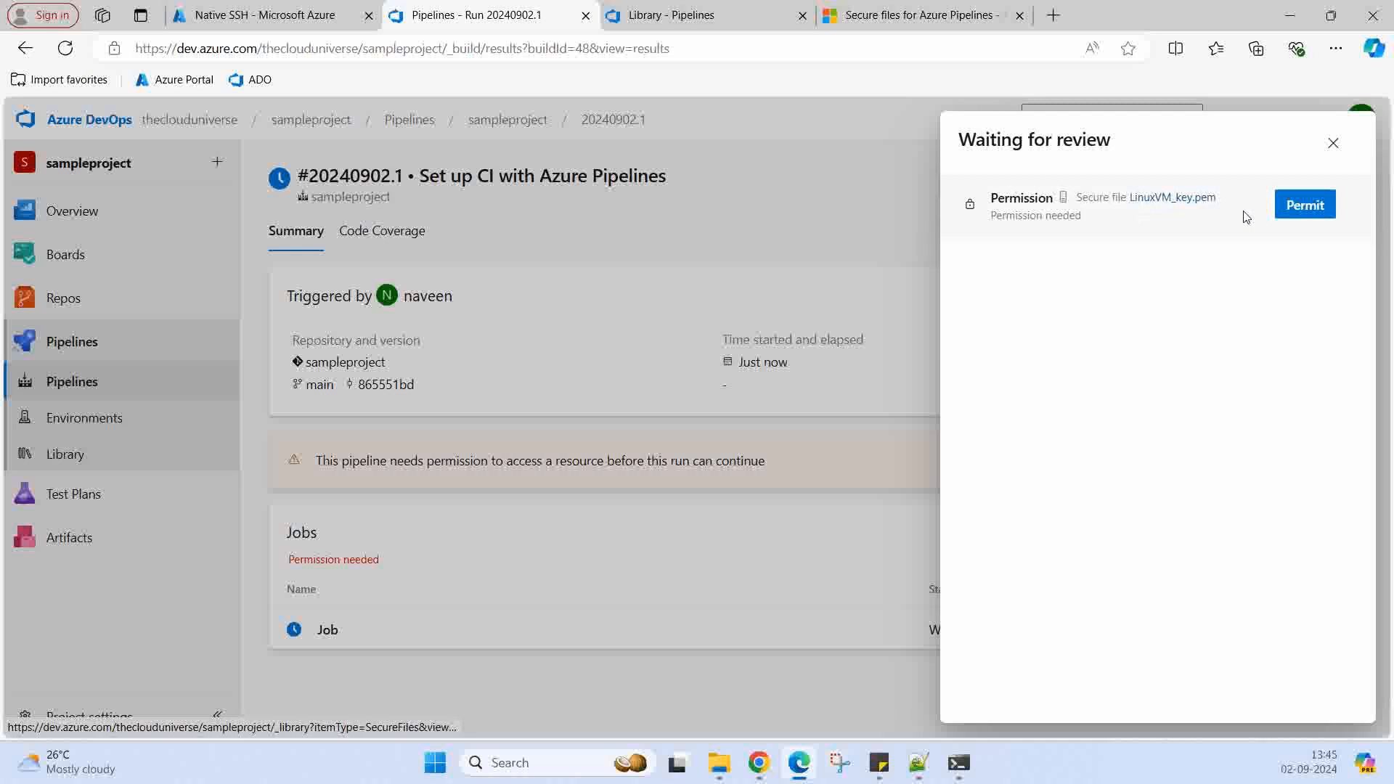
pyautogui.click(1307, 208)
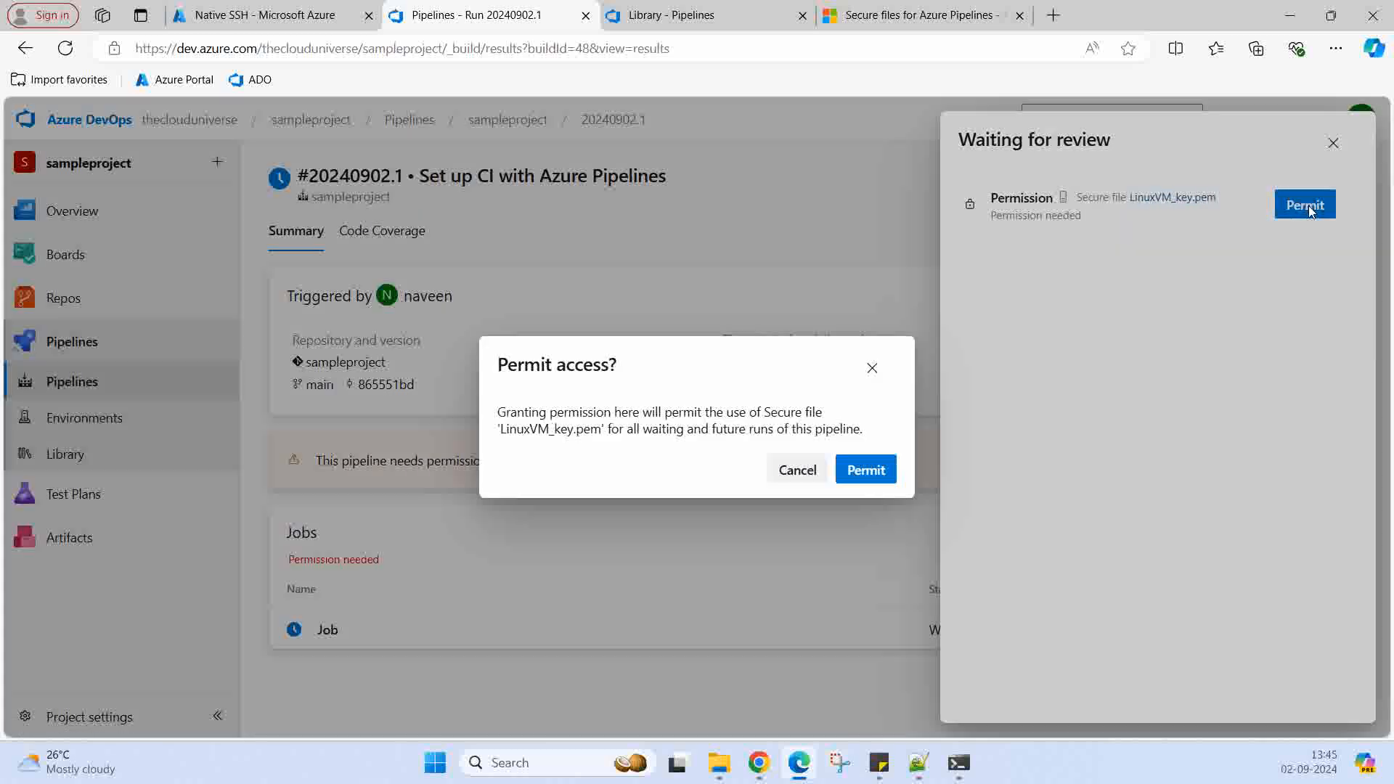
pyautogui.click(863, 472)
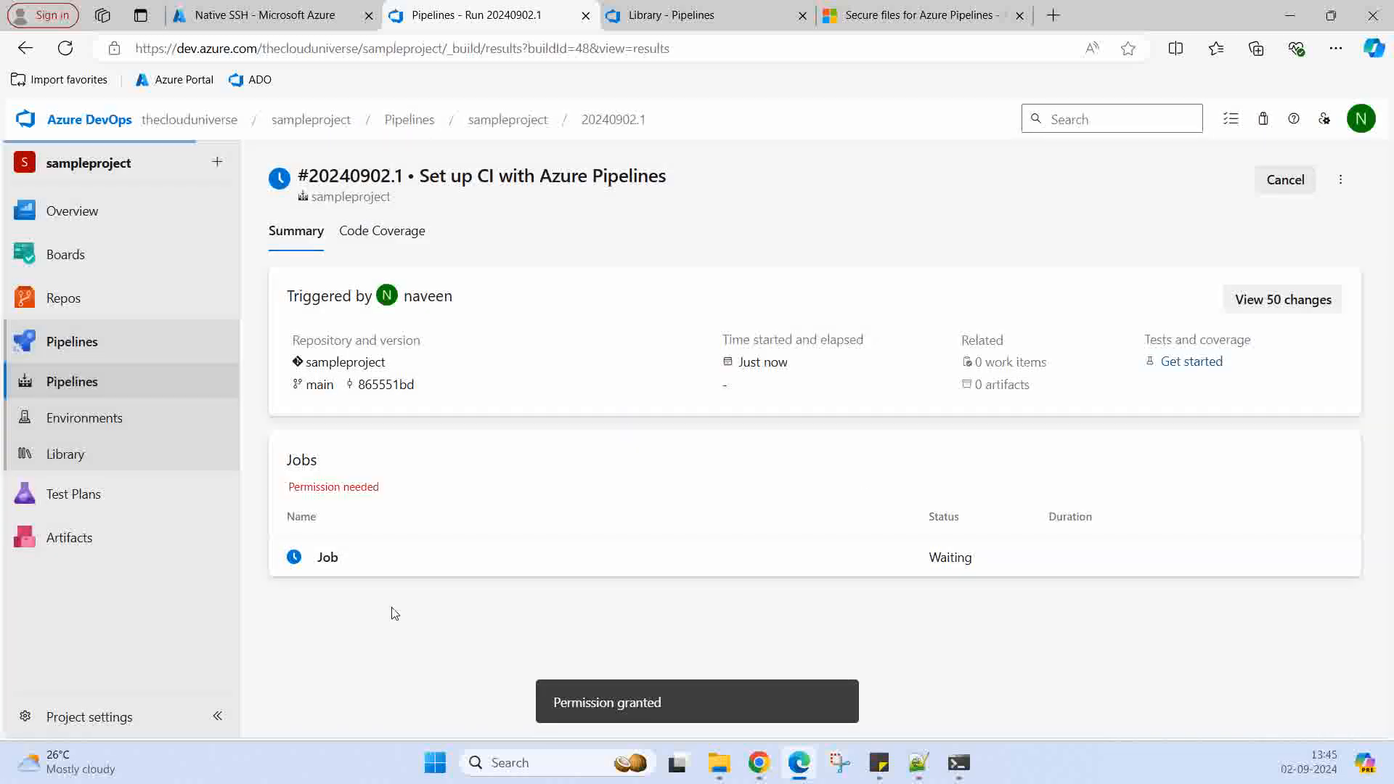
# Open the run's job and examine the logs of the CmdLine and Bash tasks
pyautogui.click(393, 575)
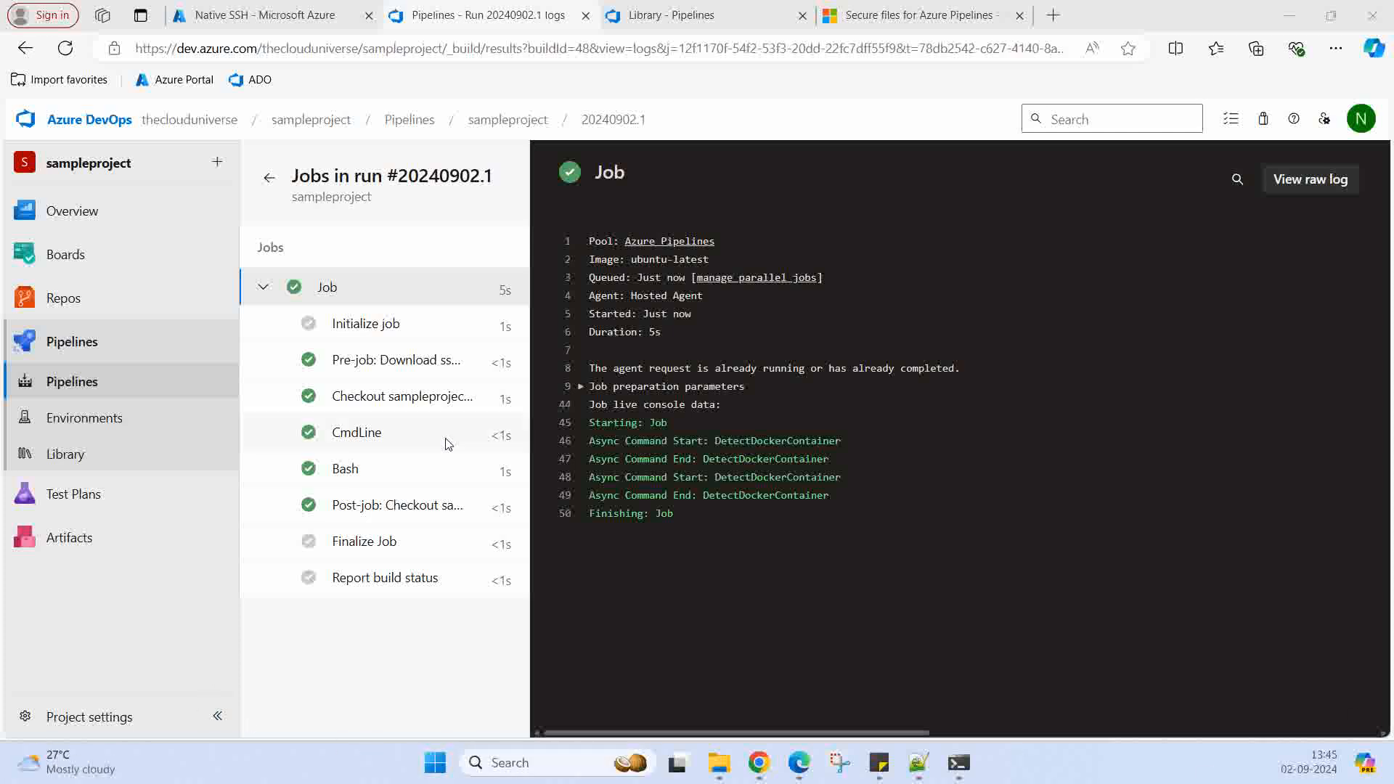
pyautogui.click(378, 437)
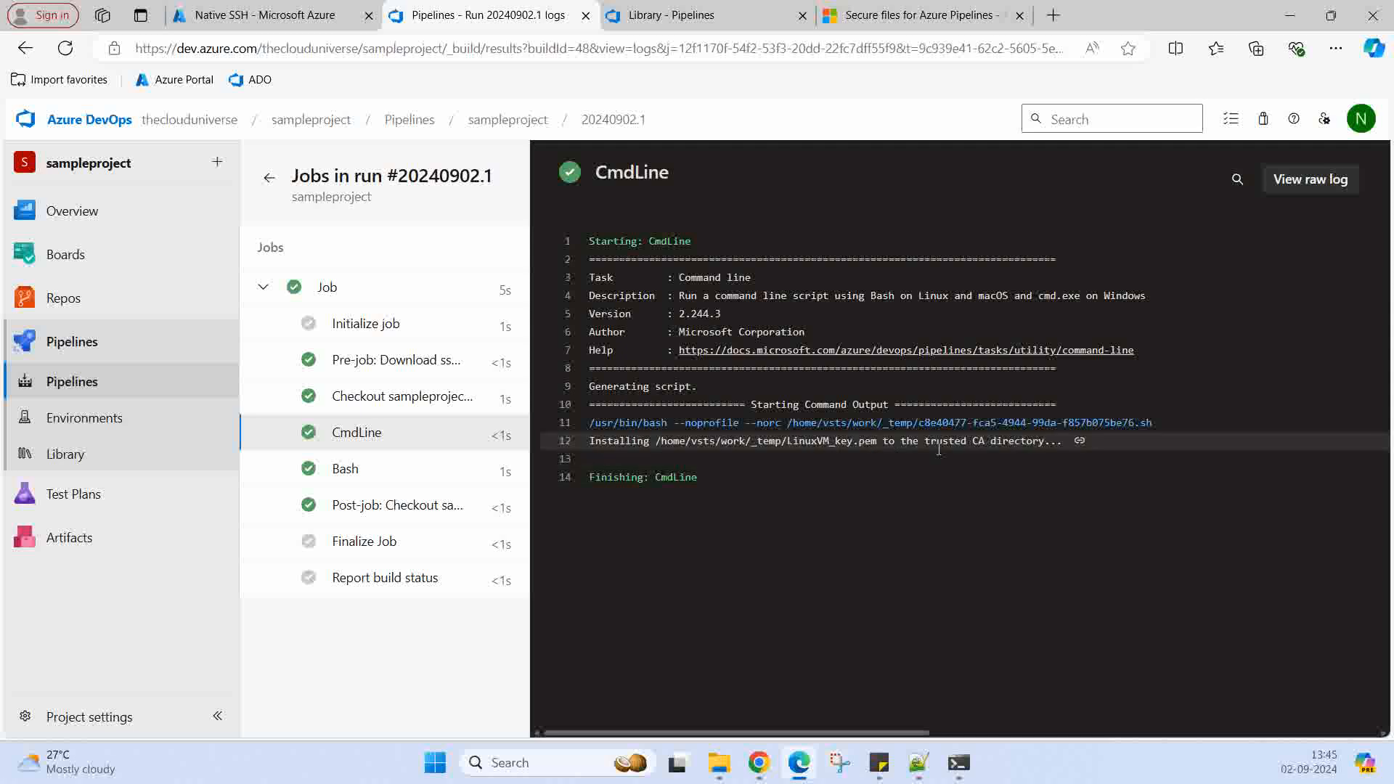
pyautogui.click(396, 474)
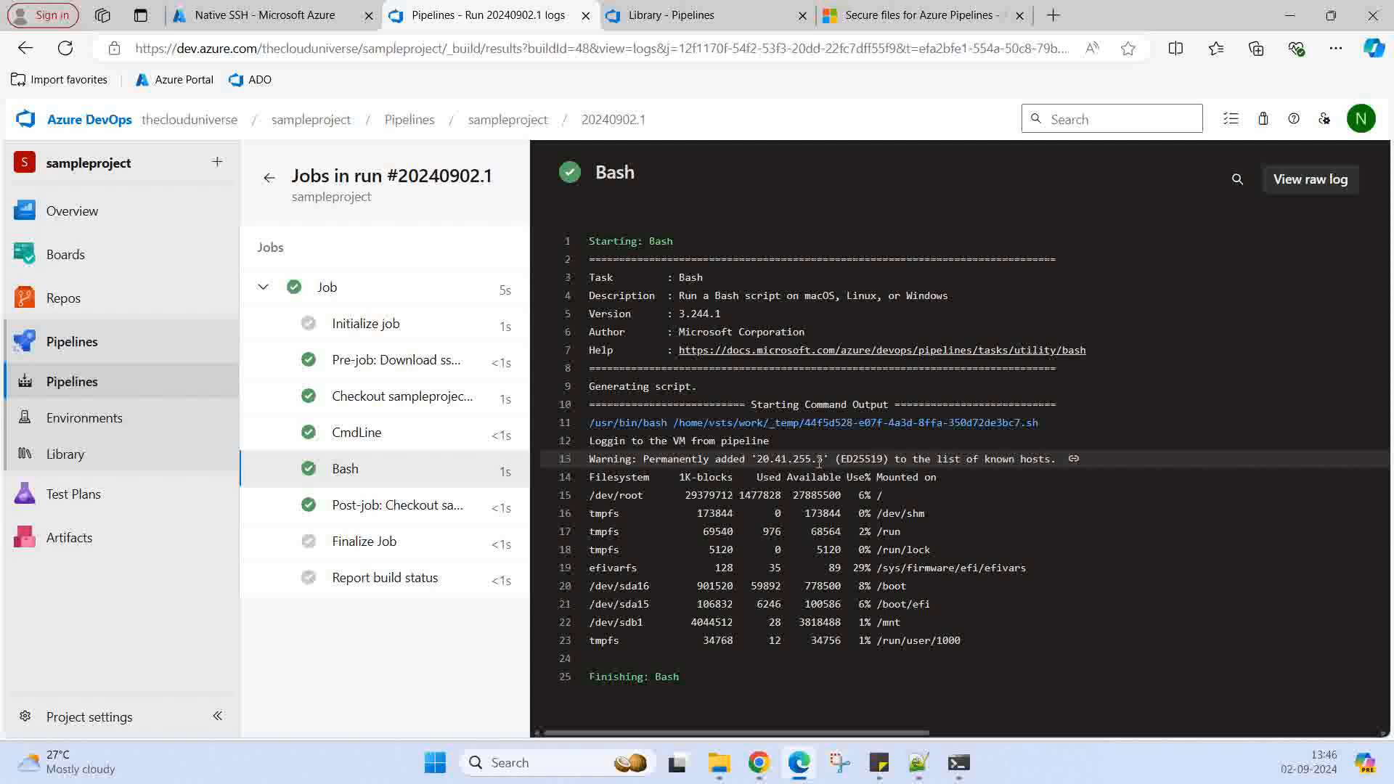
# Check LinuxVM's public IP address in the Azure portal with the Native SSH pane closed, and return to the Bash task log
pyautogui.click(261, 15)
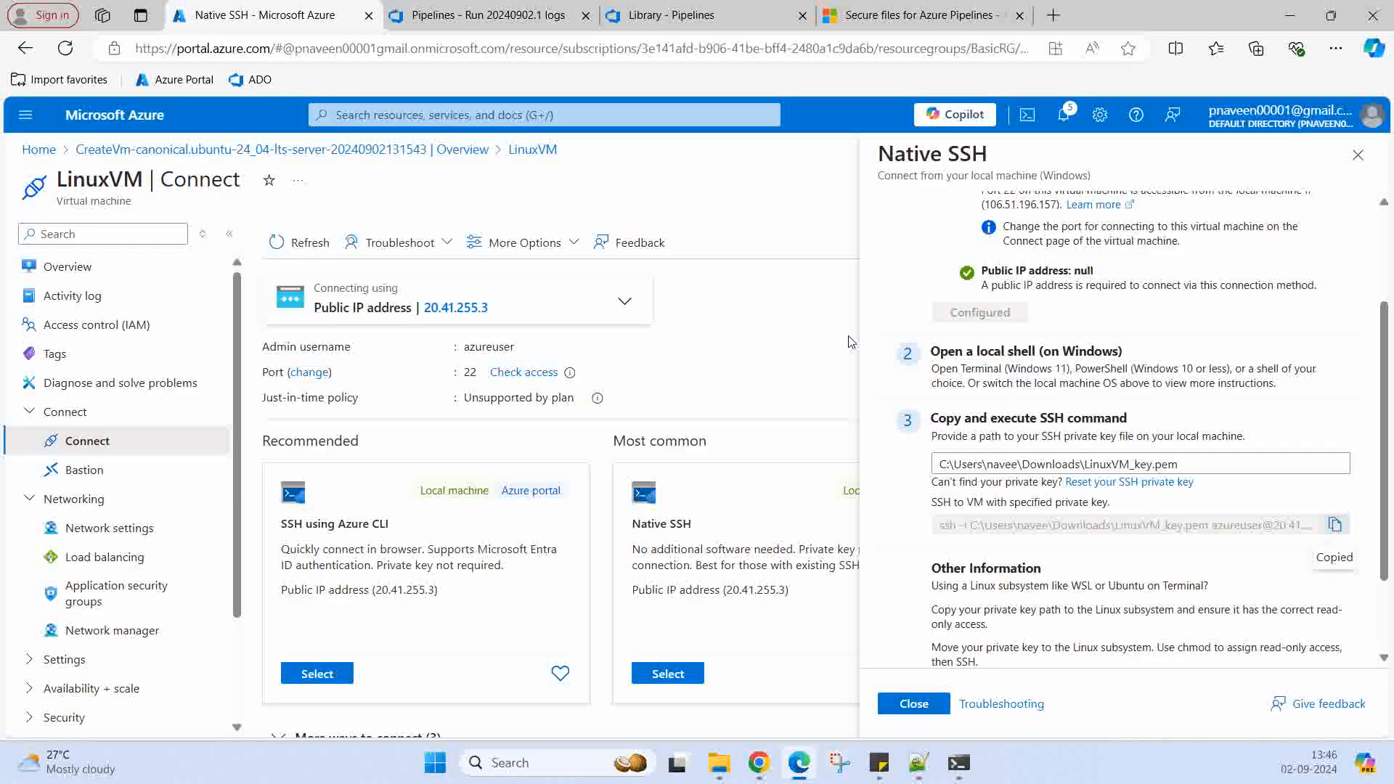
pyautogui.click(1358, 155)
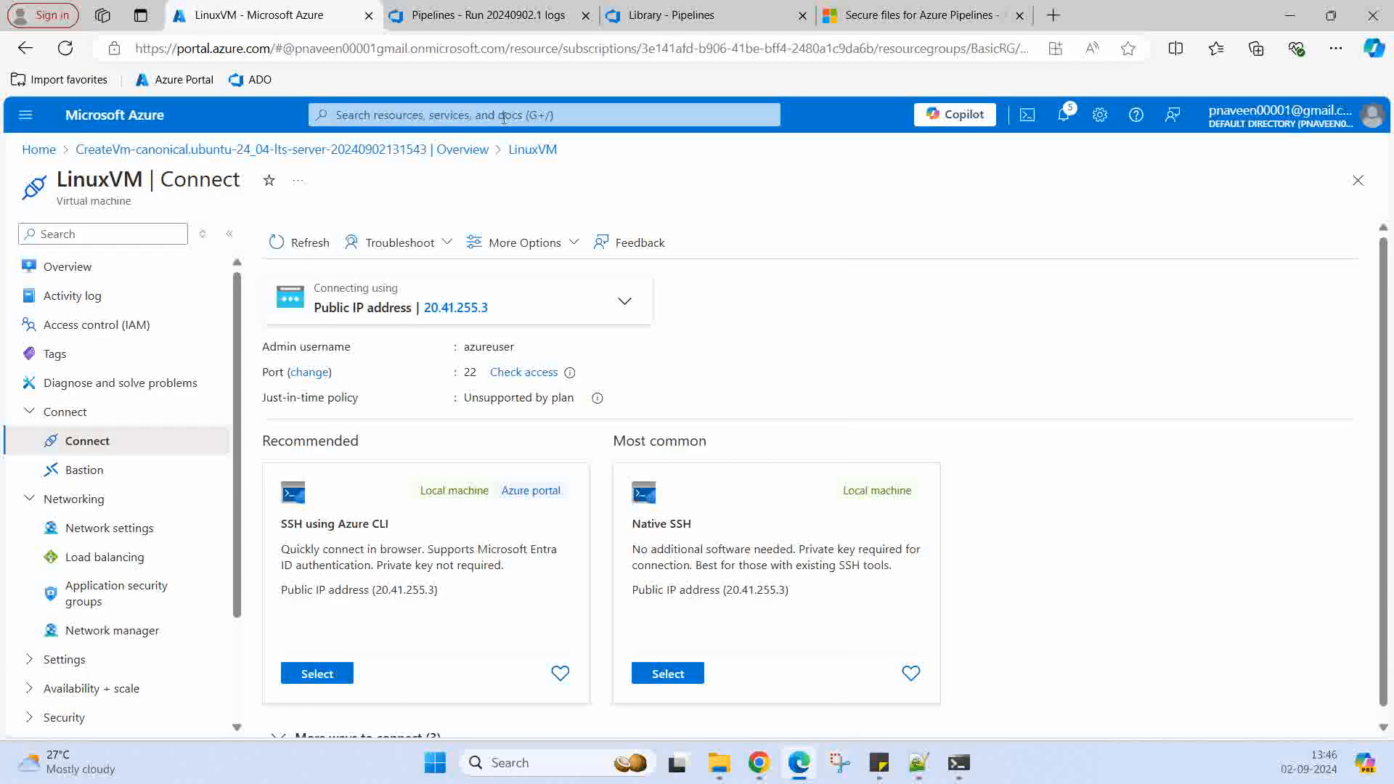
pyautogui.click(488, 15)
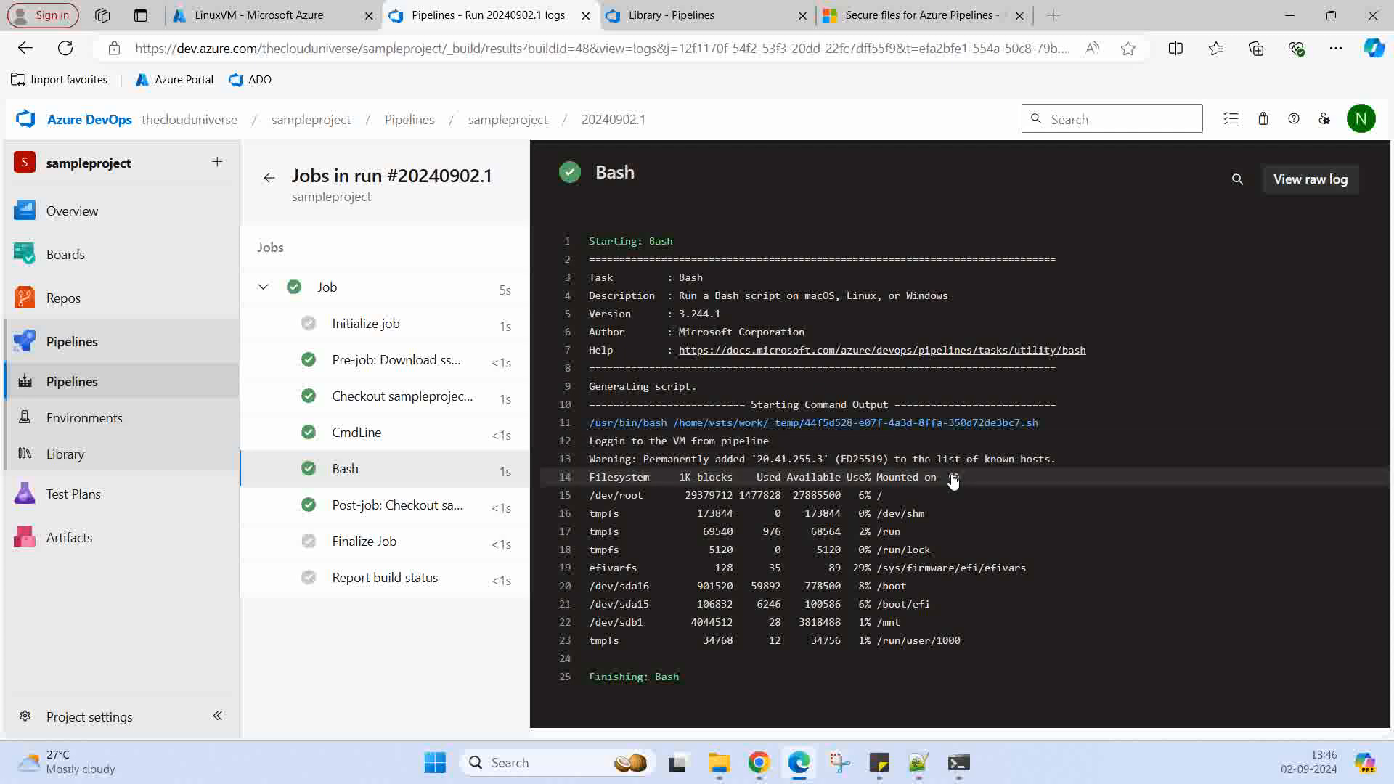